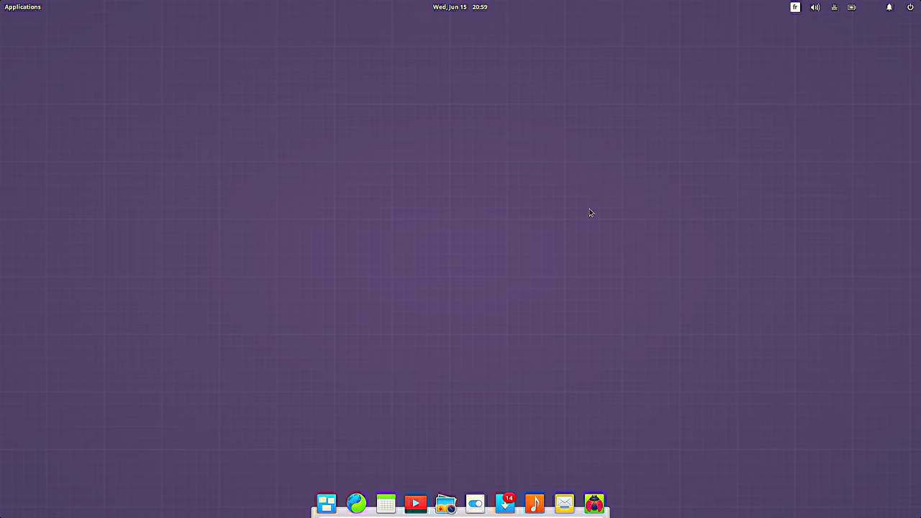
Step: Open and enlarge System Settings, view About and Printers, then return to All Settings
click(473, 507)
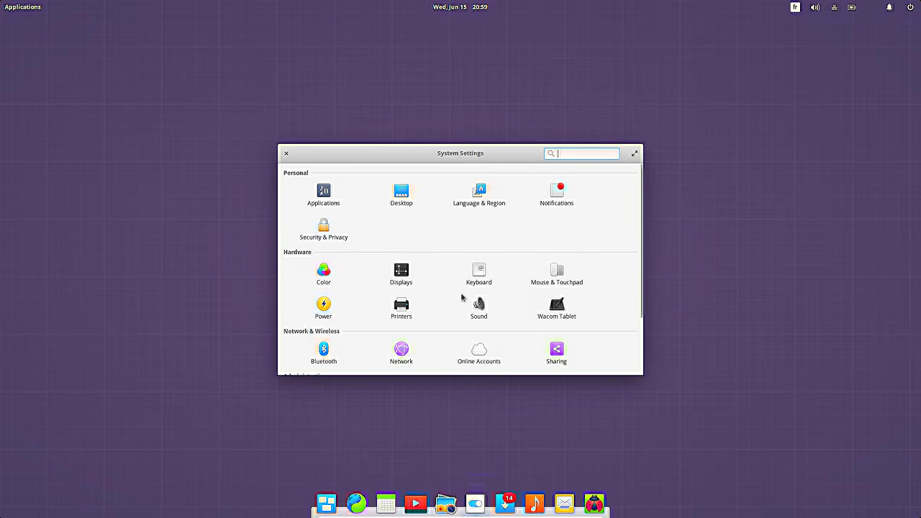
drag(280, 147, 221, 87)
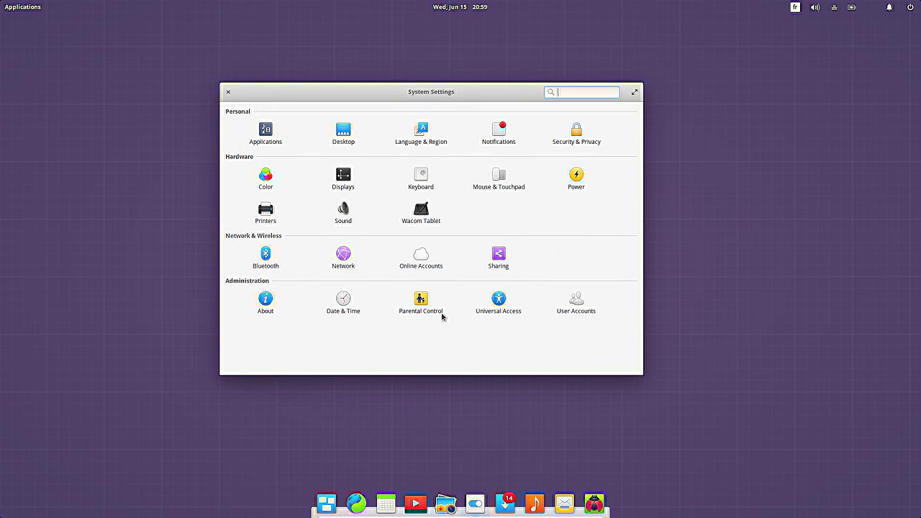
click(267, 303)
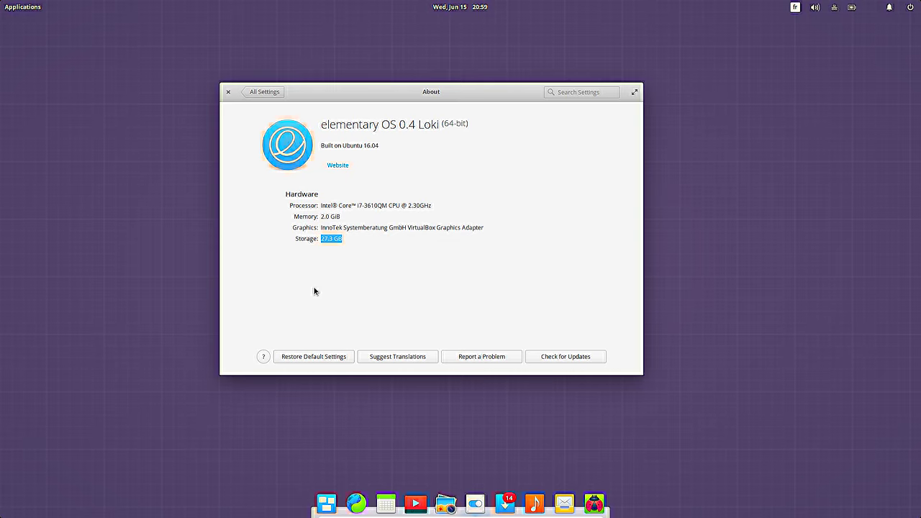
click(254, 93)
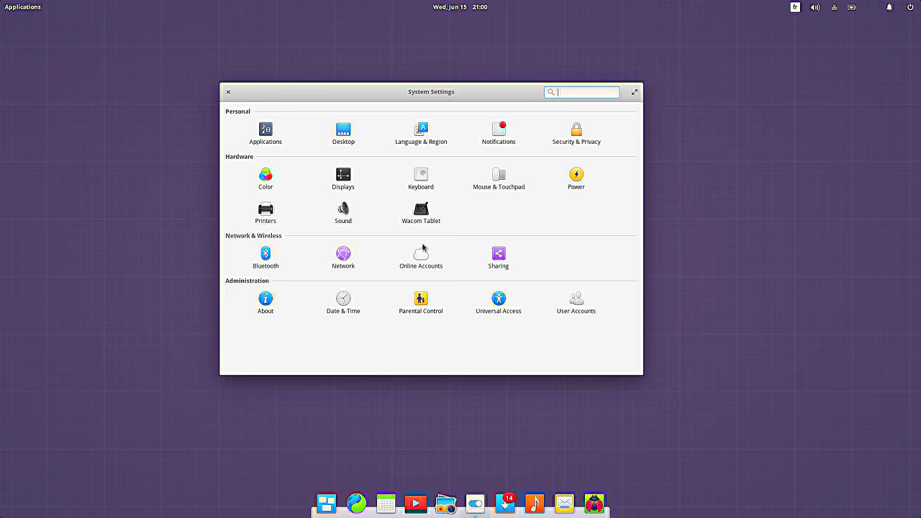
click(266, 220)
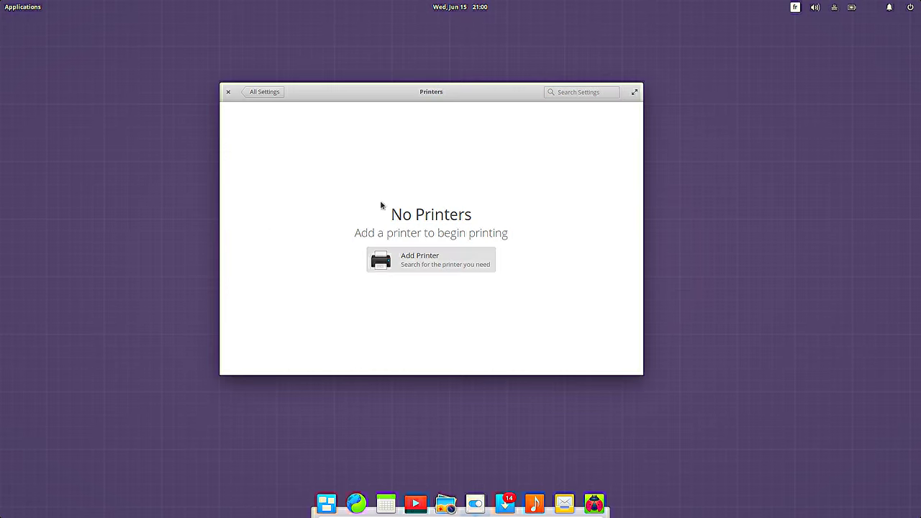
click(270, 95)
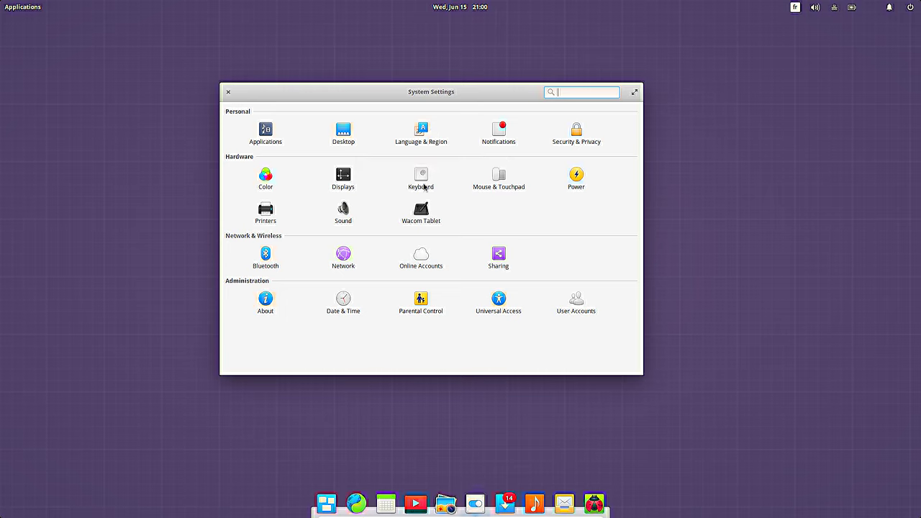
Step: Open Language & Region and unlock it with the administrator password
click(442, 134)
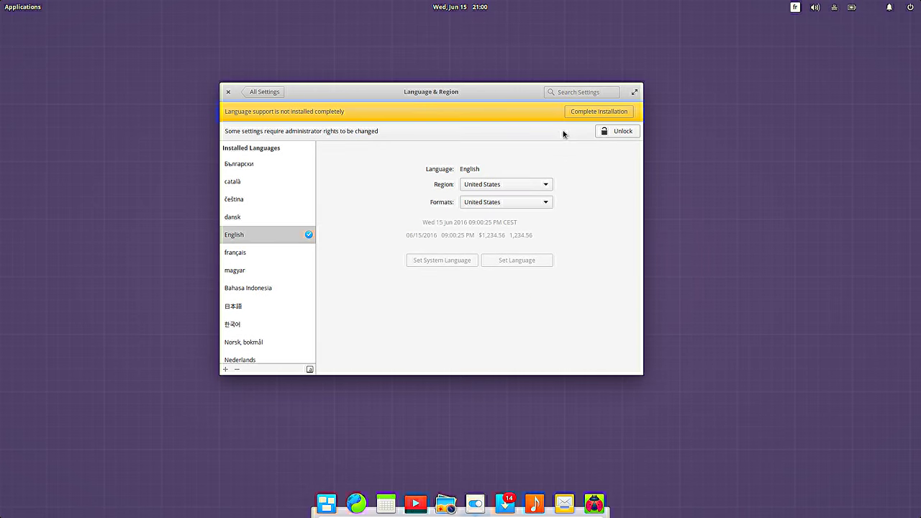
click(623, 132)
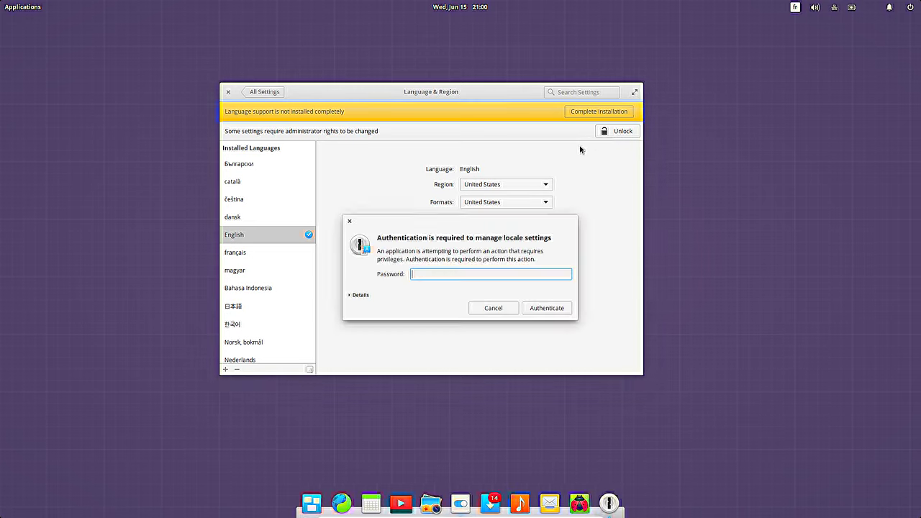
text(******)
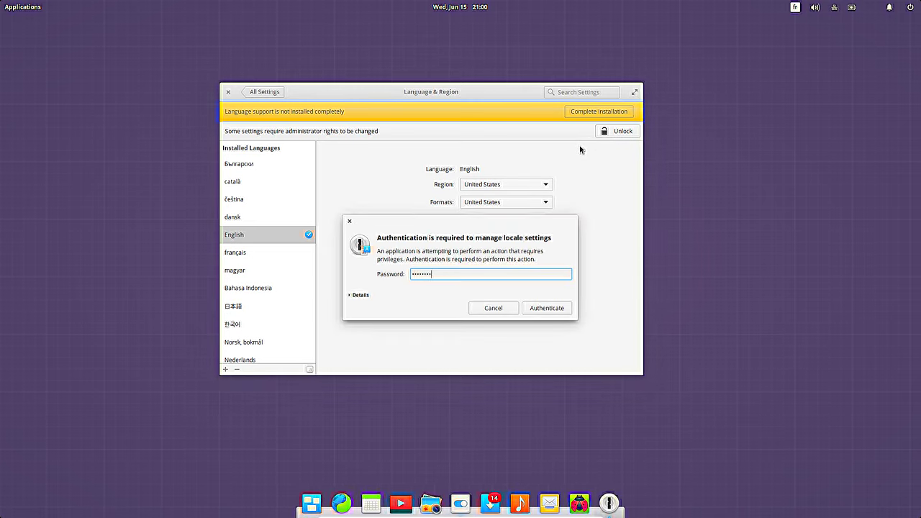
key(Return)
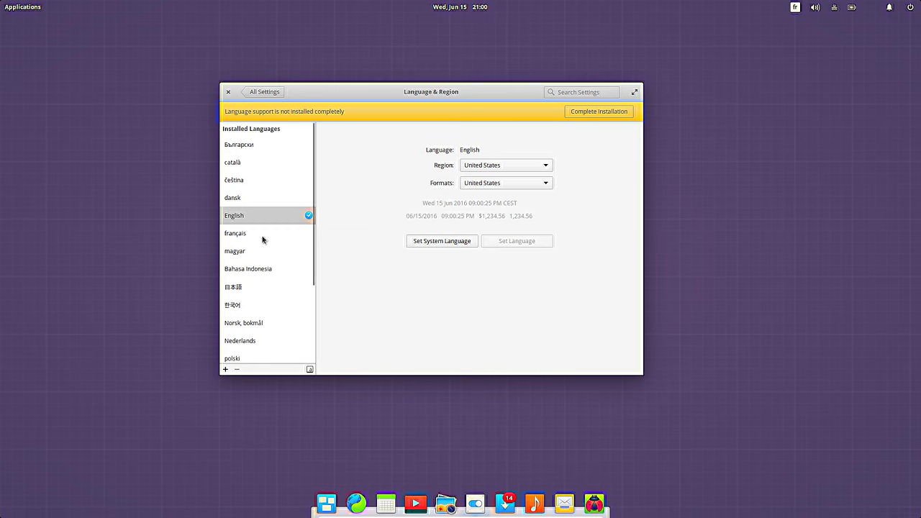
Step: Choose français with France (French) formats, apply it for user and system, and install language support
click(262, 240)
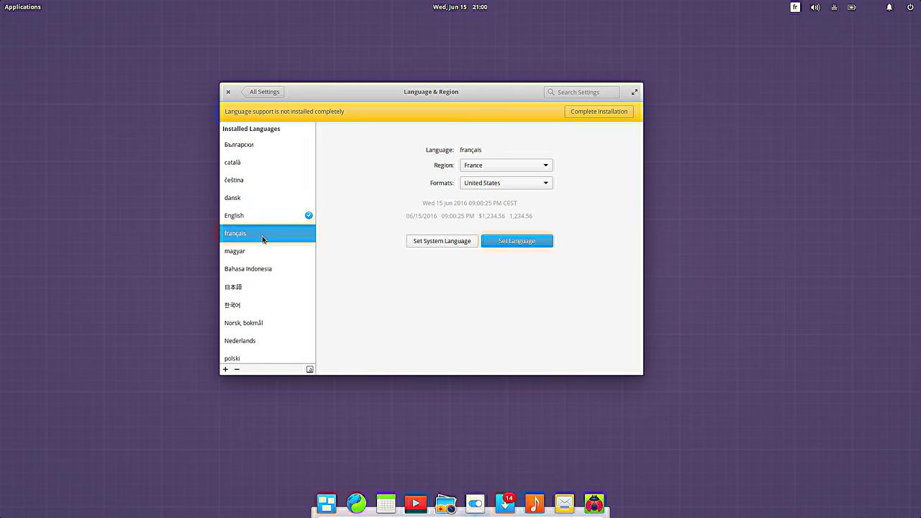
click(521, 182)
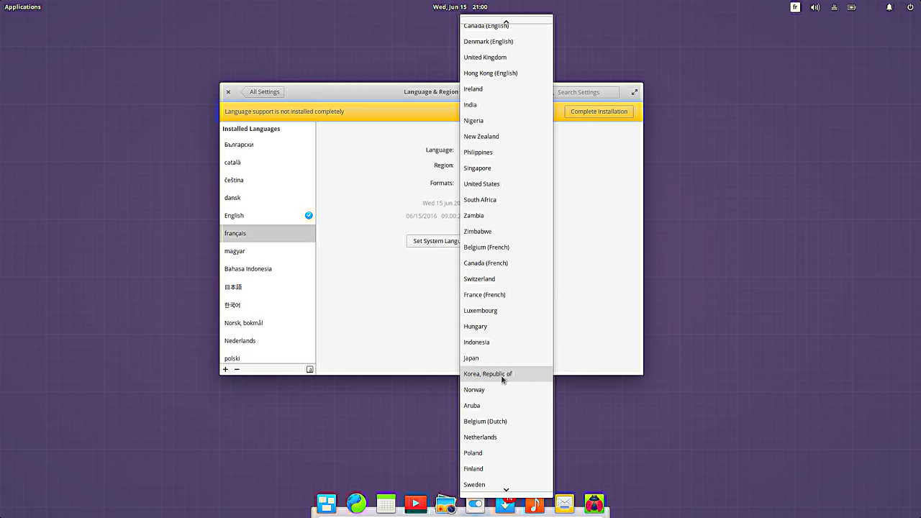
click(508, 295)
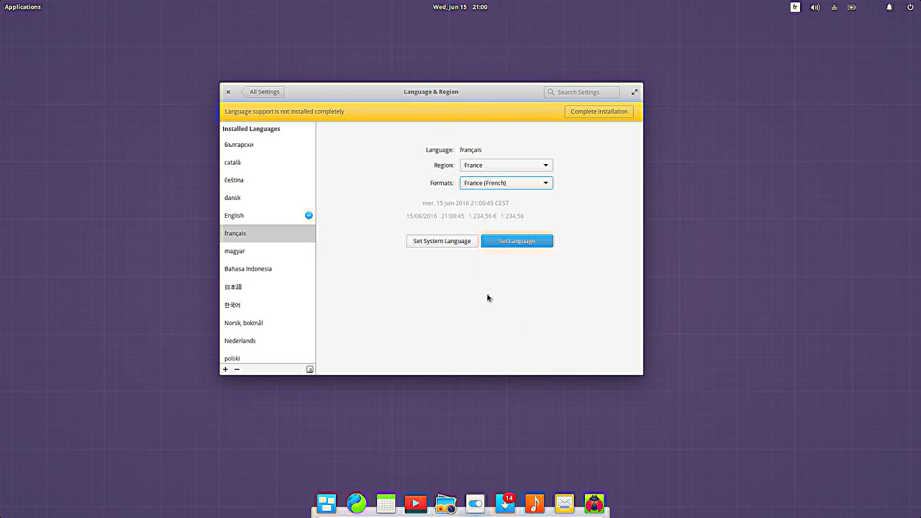
click(516, 245)
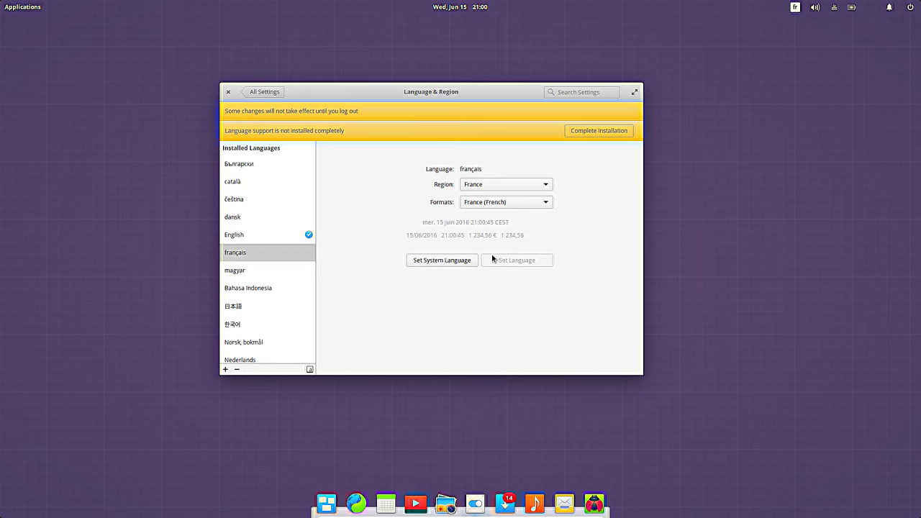
click(455, 262)
click(597, 133)
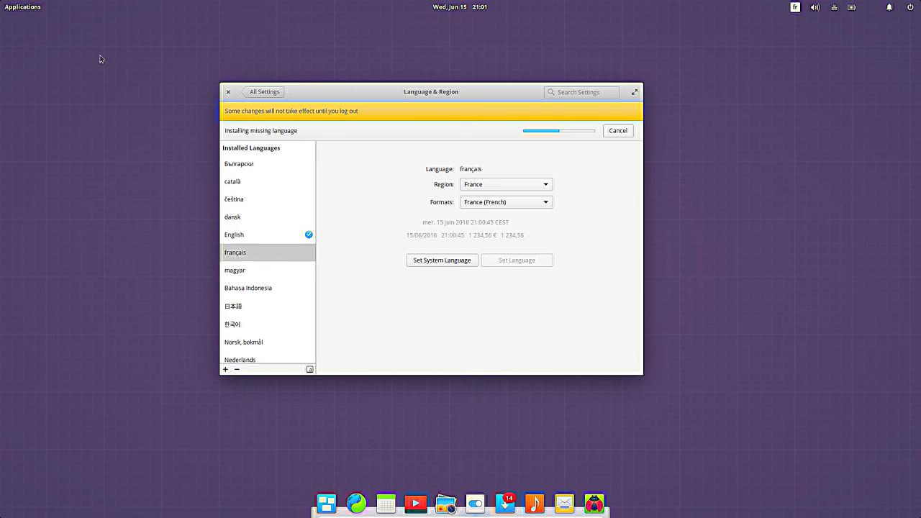
click(20, 6)
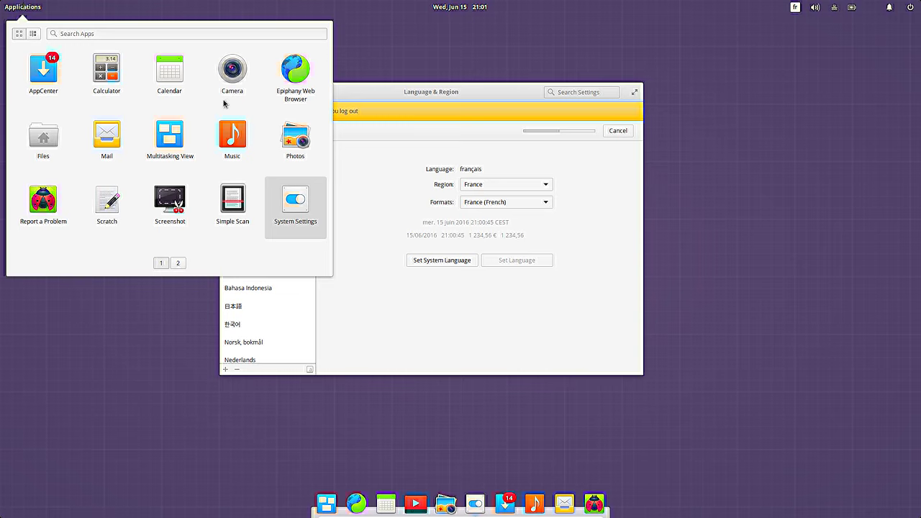
Step: Browse the applications launcher in category view and glance at today's calendar
click(33, 34)
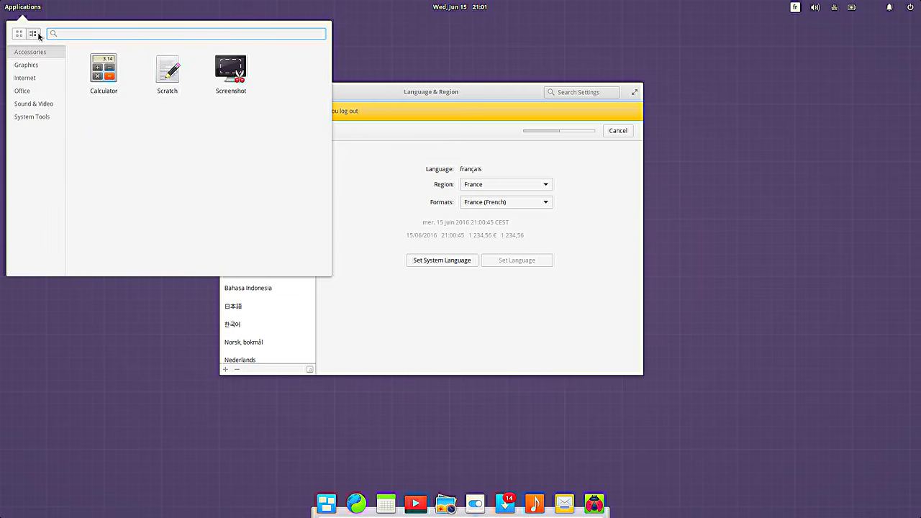
click(17, 6)
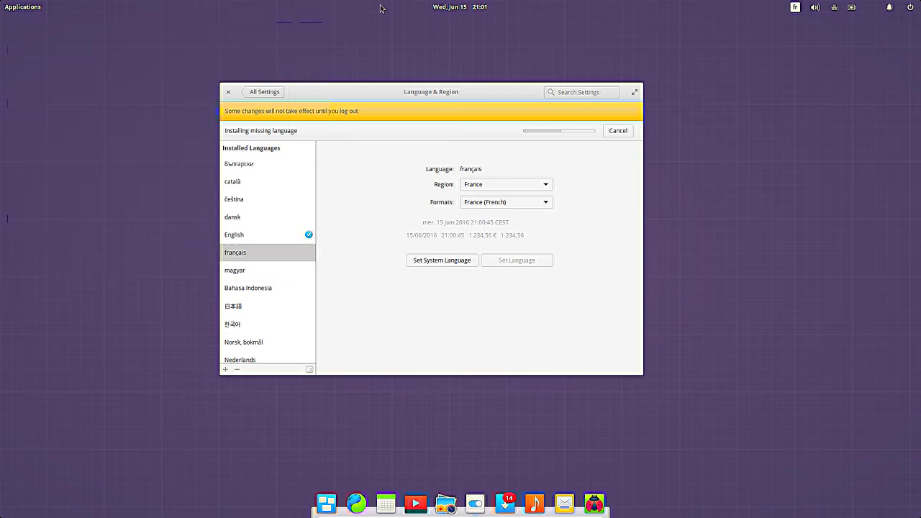
click(476, 8)
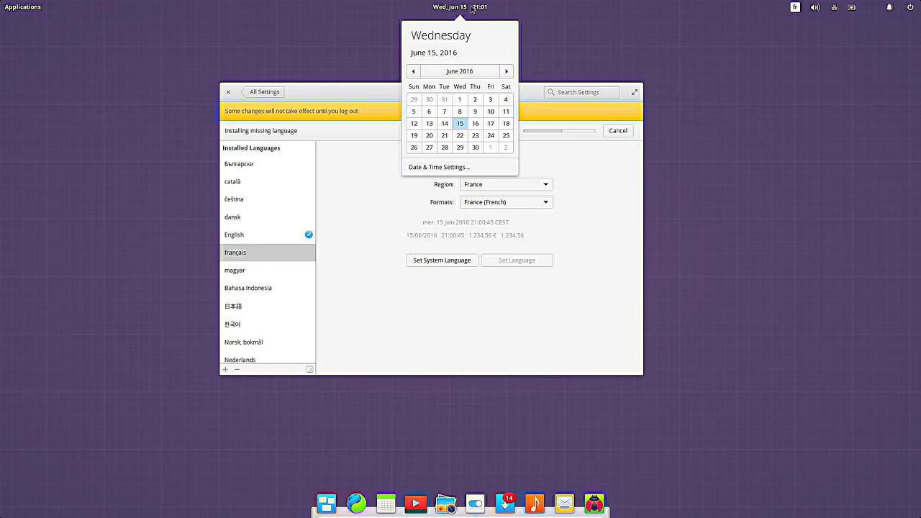
click(476, 10)
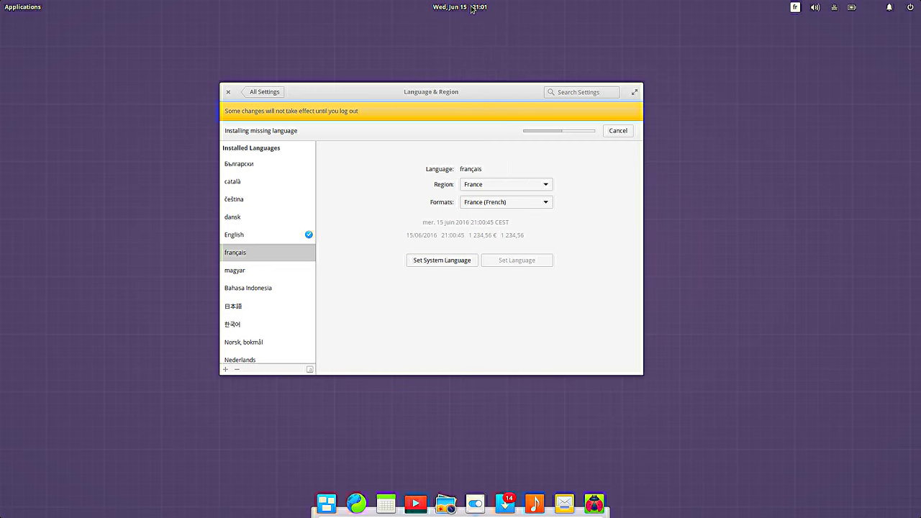
Step: Check the keyboard, sound, network, battery, notifications and power indicator menus, then dismiss them
click(794, 10)
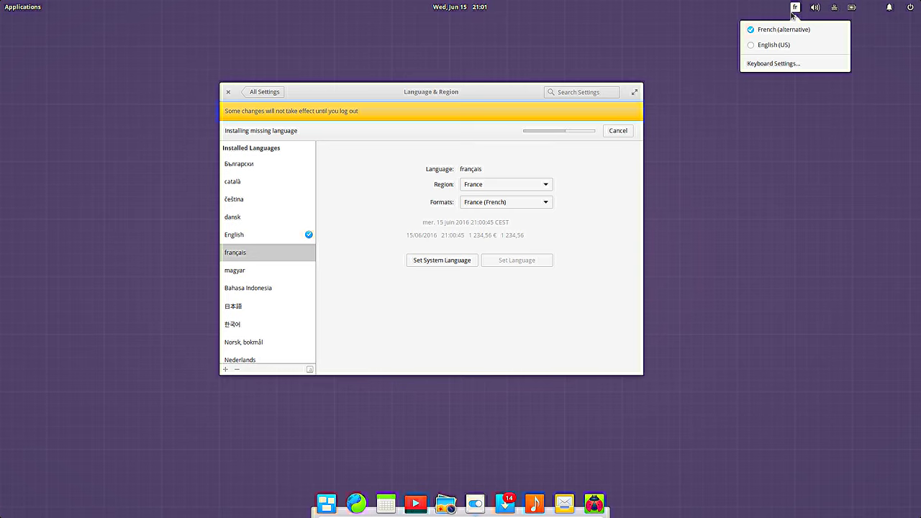
click(819, 8)
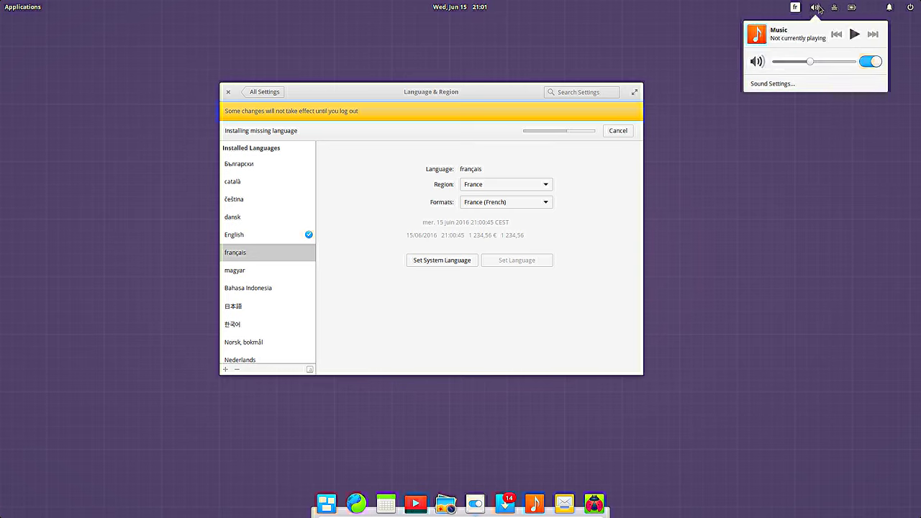
click(836, 8)
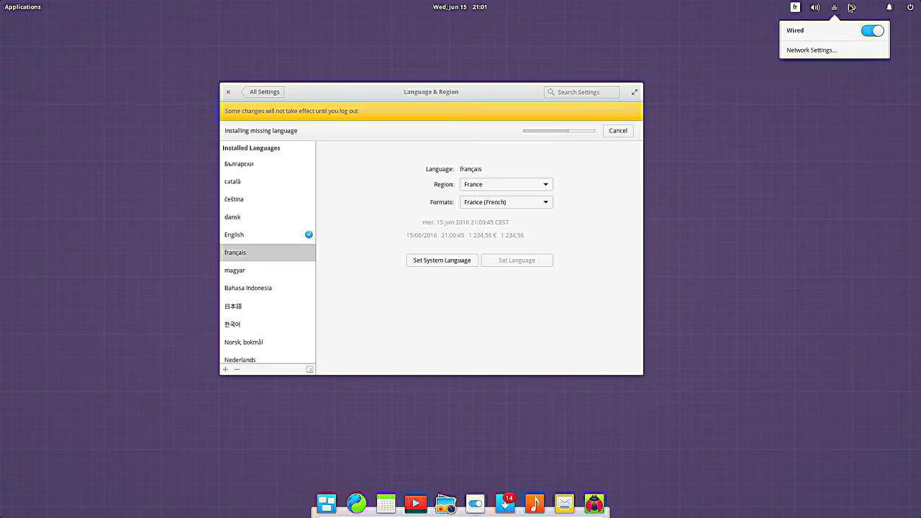
click(852, 8)
click(889, 9)
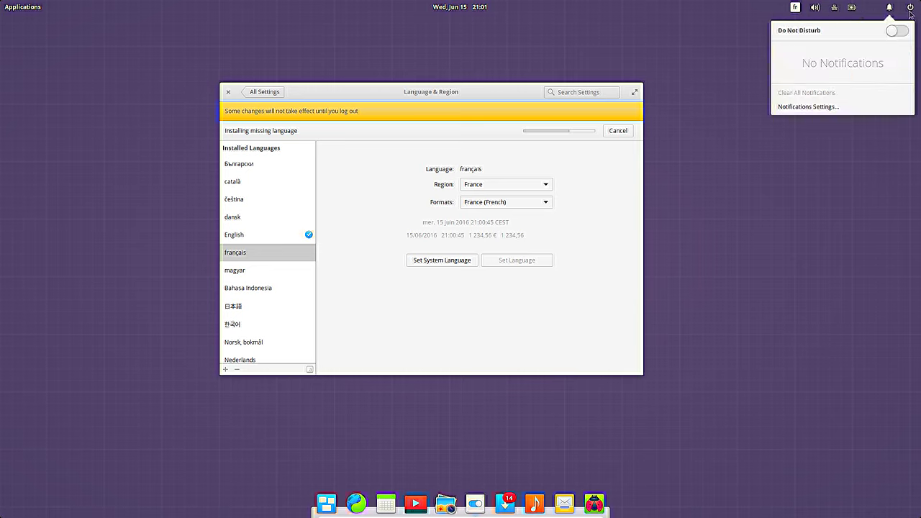
click(911, 10)
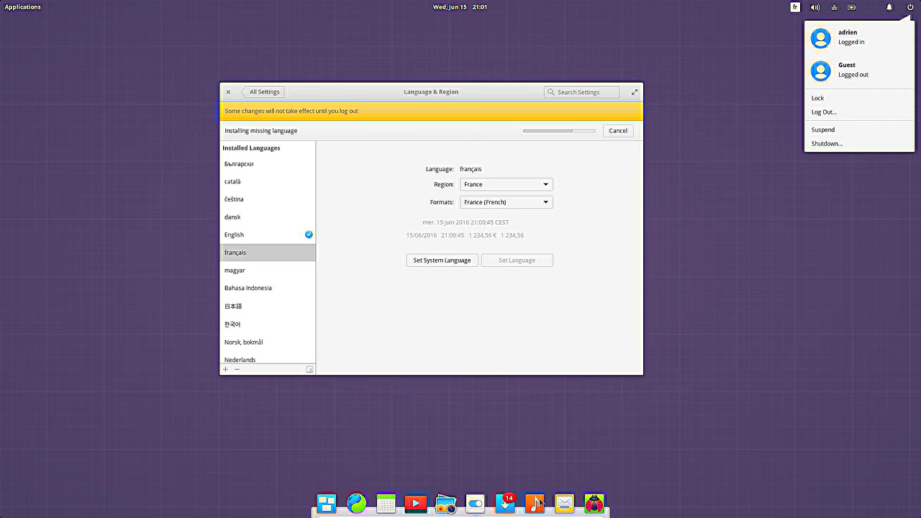
click(483, 426)
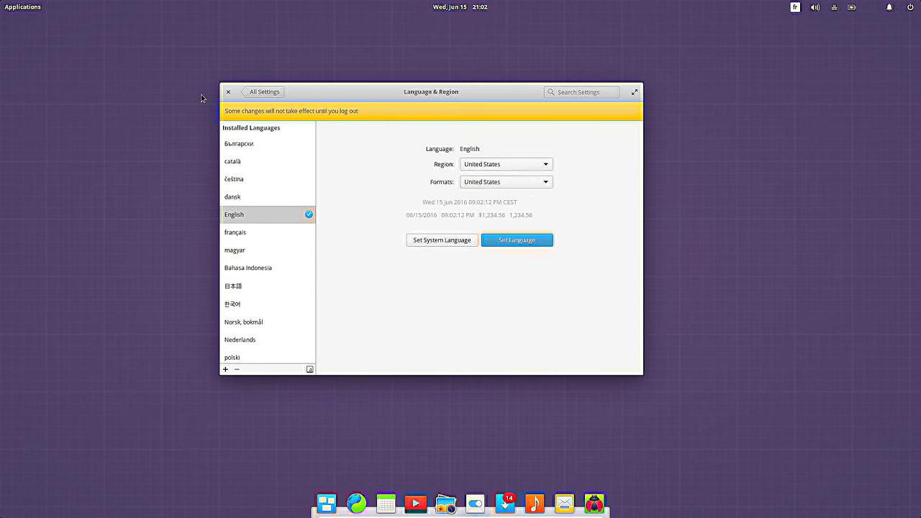
Step: Close Language & Region, log out, and log back in with the user password
click(228, 92)
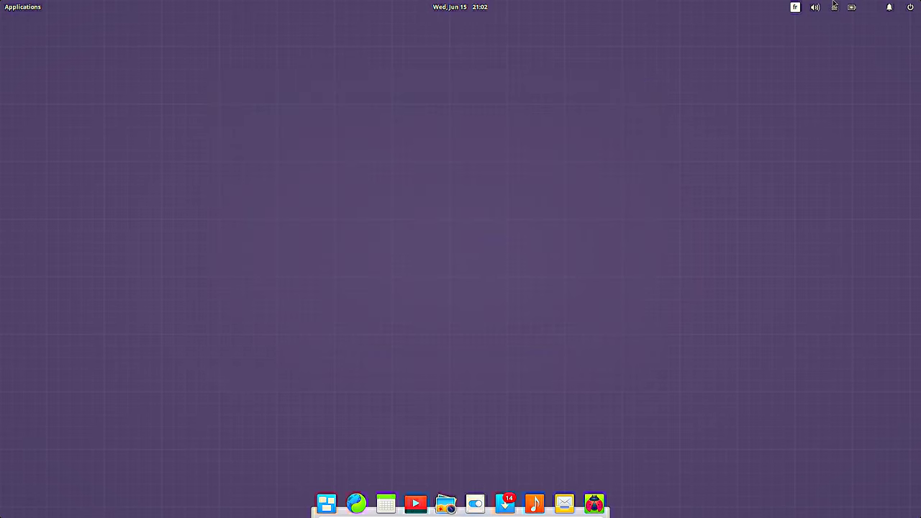
click(911, 9)
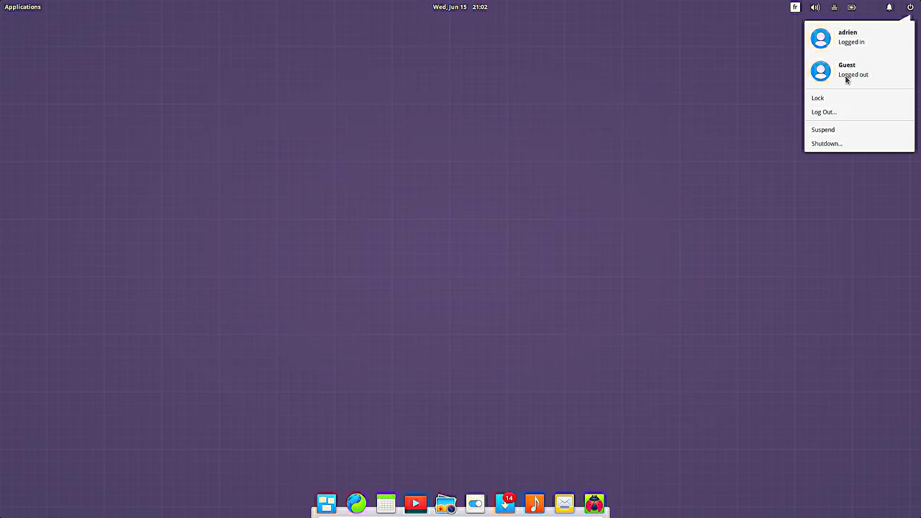
click(832, 113)
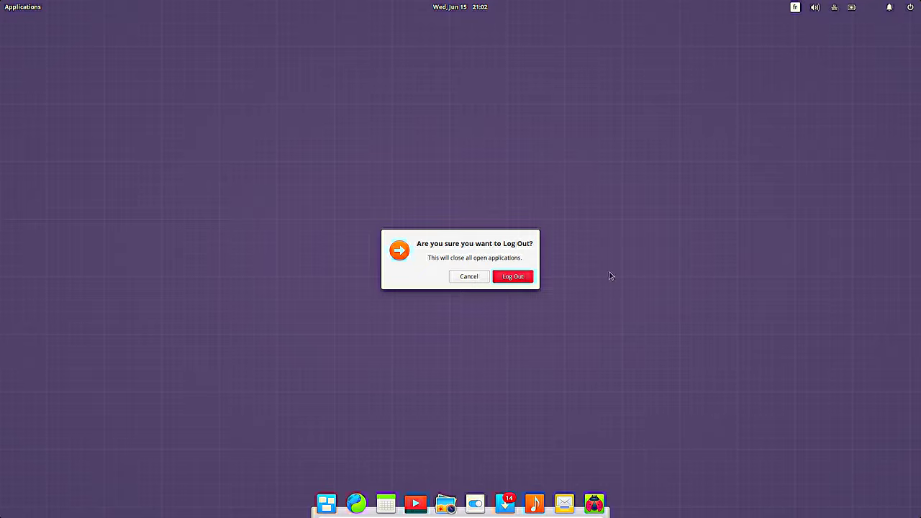
click(511, 278)
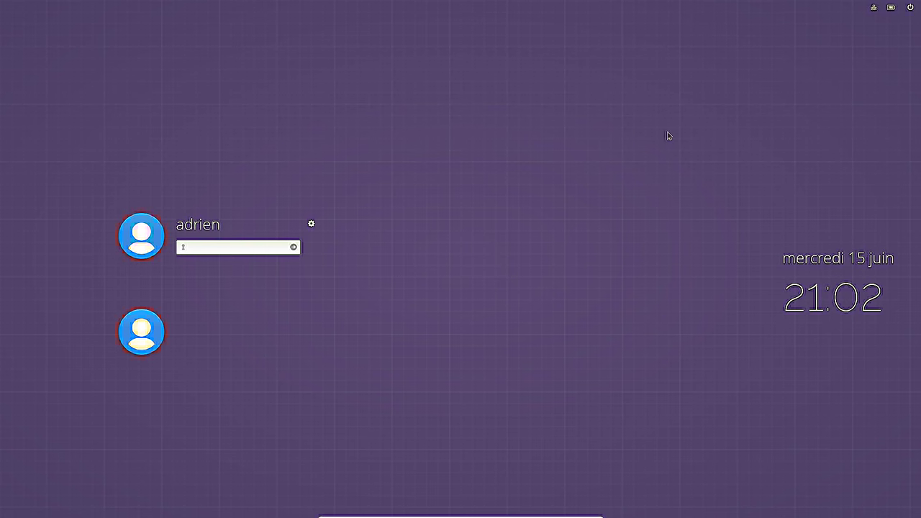
text(admin)
key(Return)
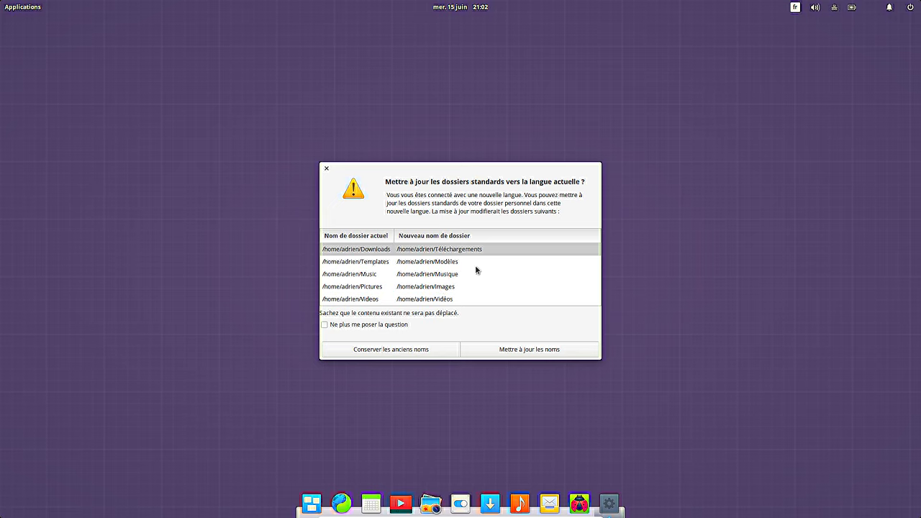
Step: Rename the home folders to French names and launch Terminal from Outils Système
click(525, 354)
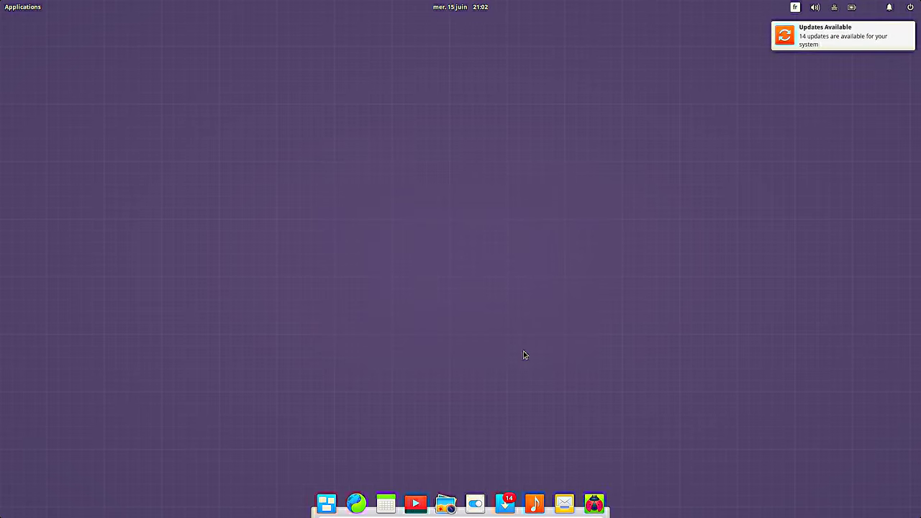
click(30, 11)
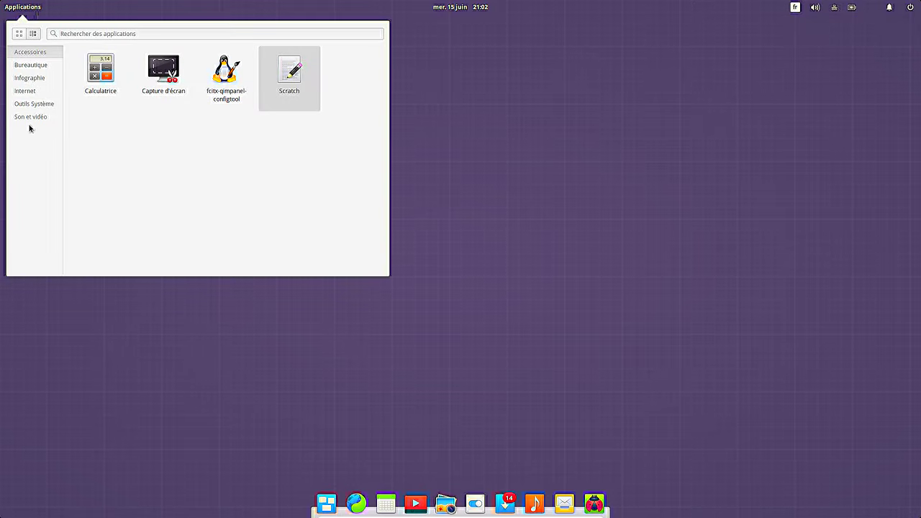
click(43, 106)
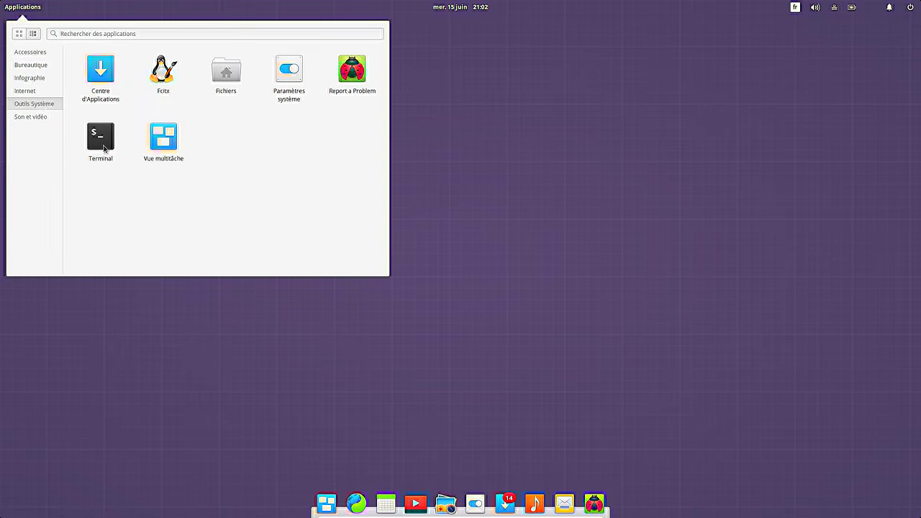
click(103, 149)
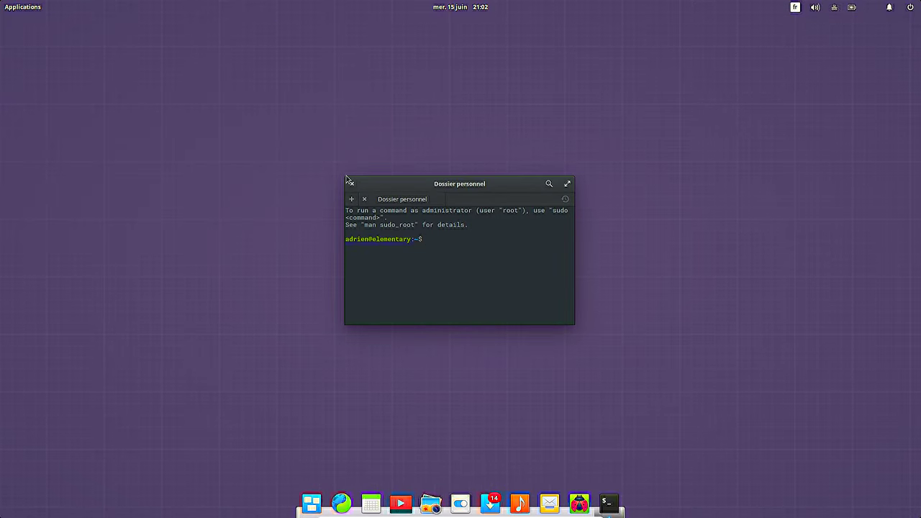
Step: Enlarge and centre the terminal, then run free -m and highlight the 551 used value
drag(347, 182, 188, 83)
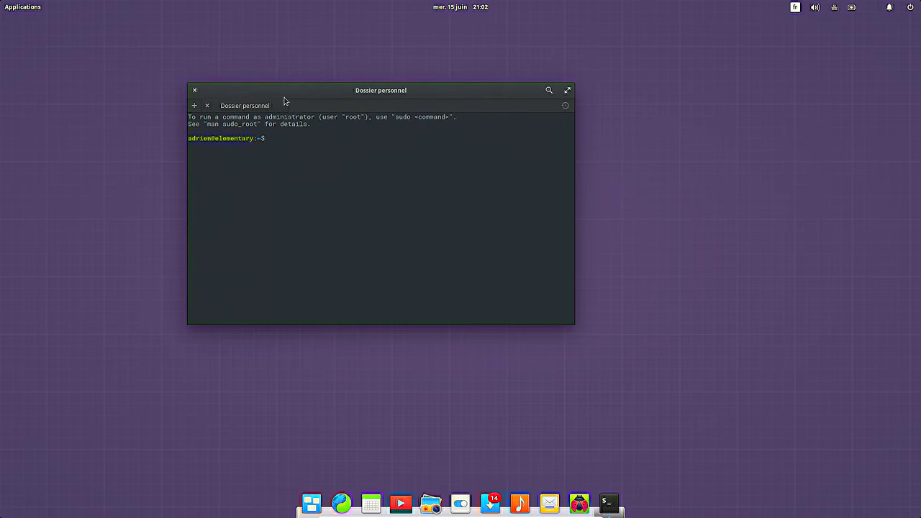
drag(286, 101, 375, 105)
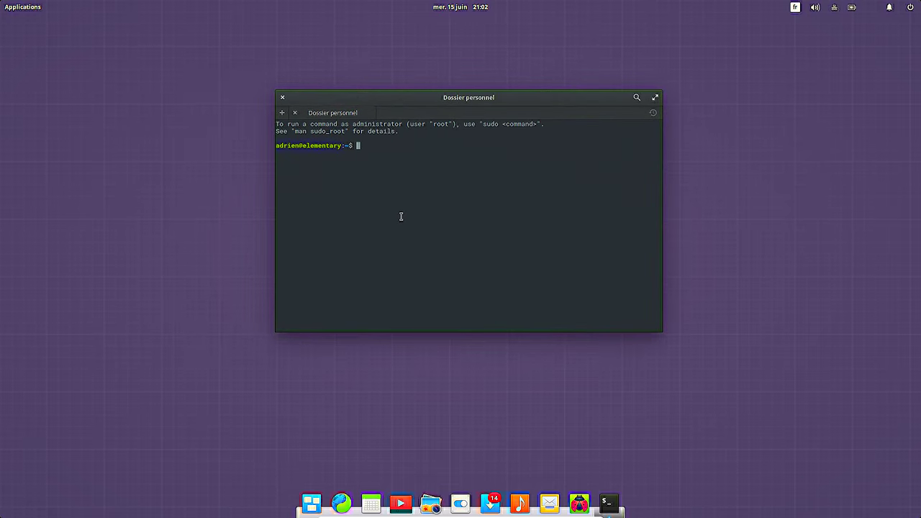
text(free -m)
key(Return)
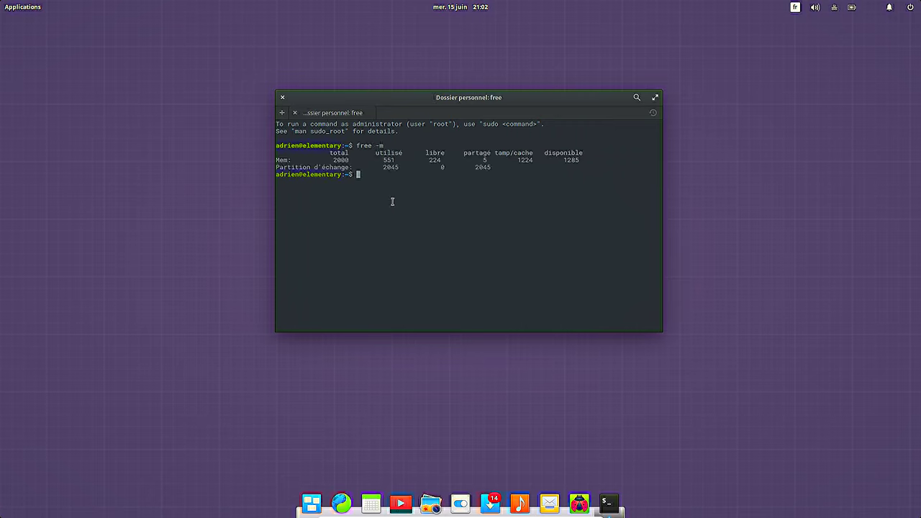
double_click(388, 157)
click(537, 198)
Step: Run top, quit it with q, then run uname -a and df -h
text(top)
key(Return)
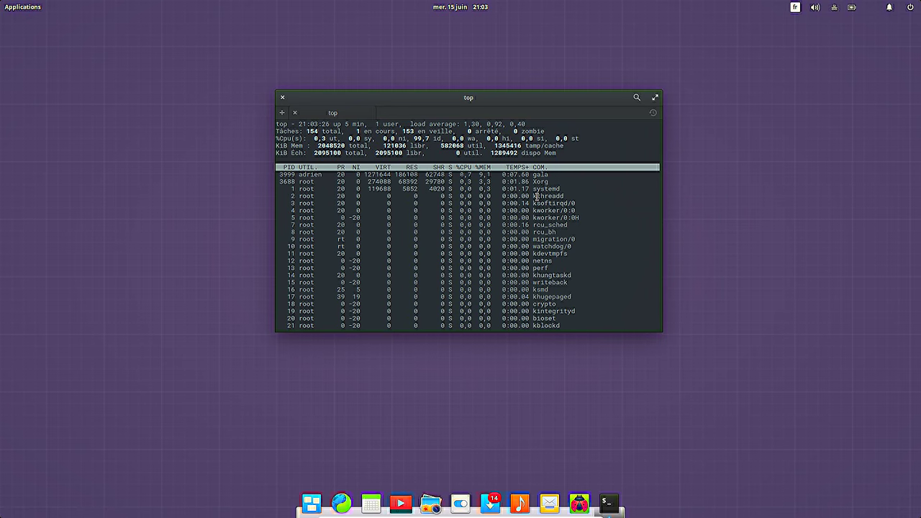
text(q)
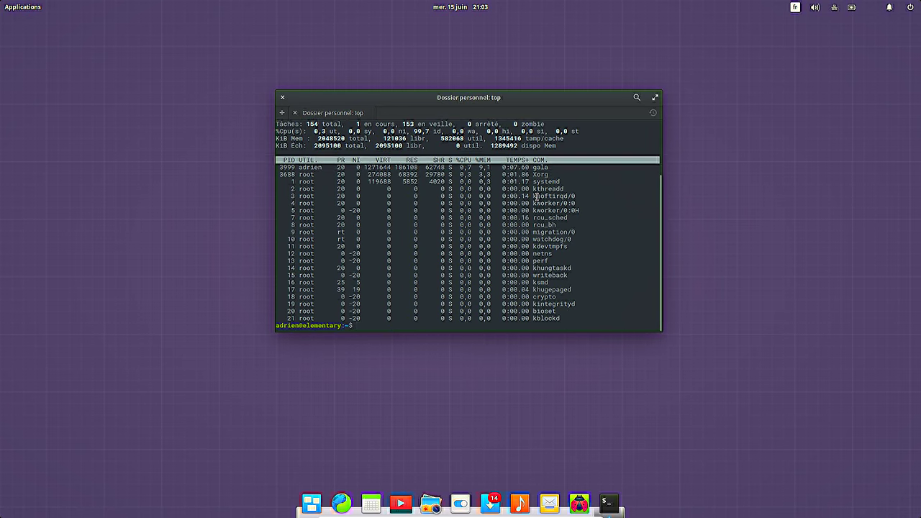
text(uname -)
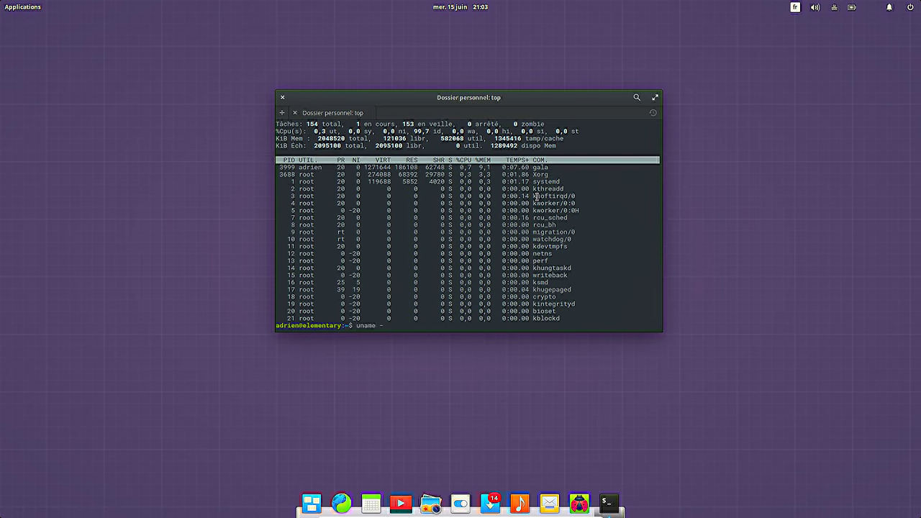
text(a)
key(Return)
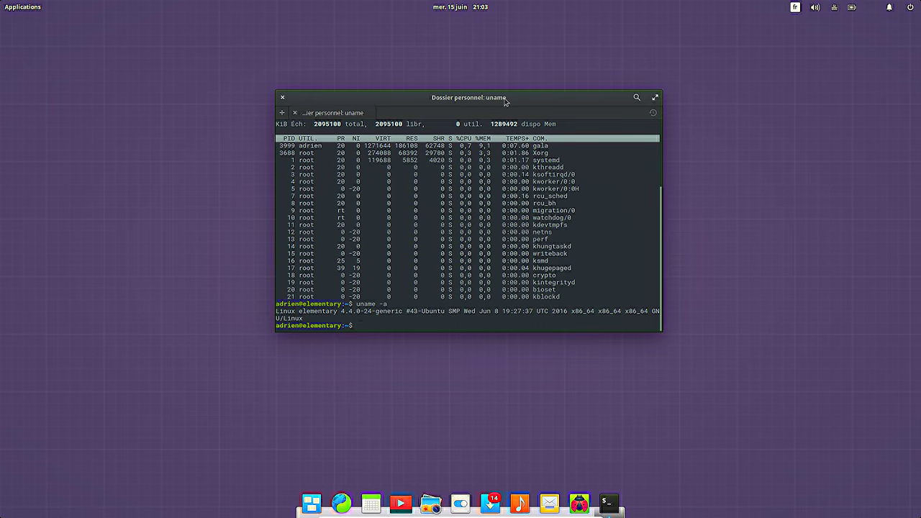
text(df -h)
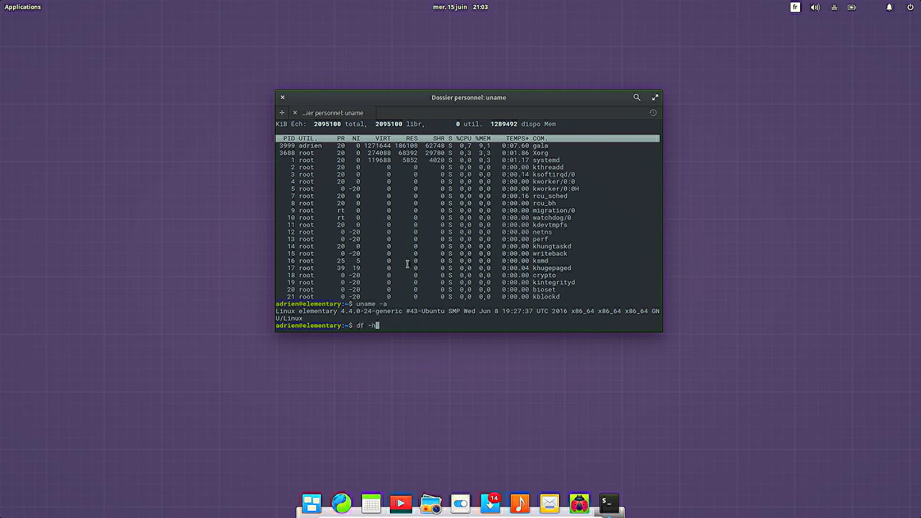
key(Return)
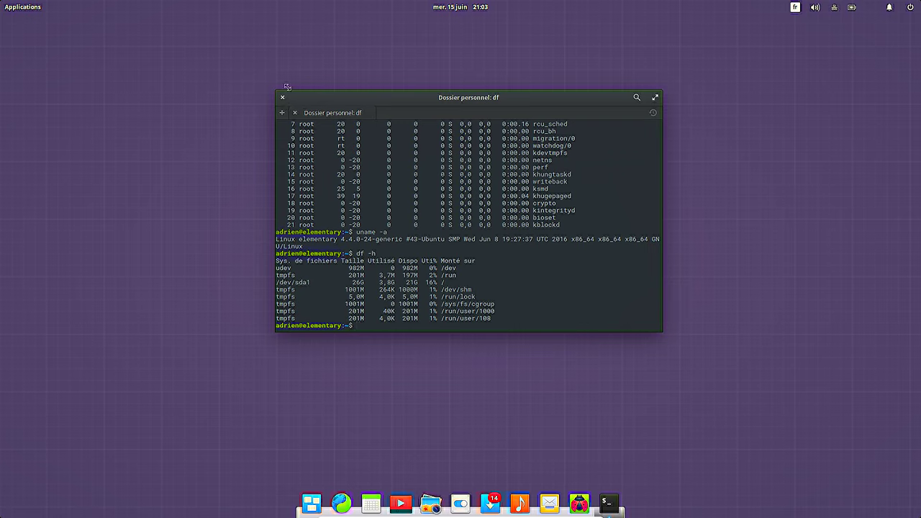
Step: Launch Scratch from Accessoires at the upper right and place System Settings on the left
click(37, 8)
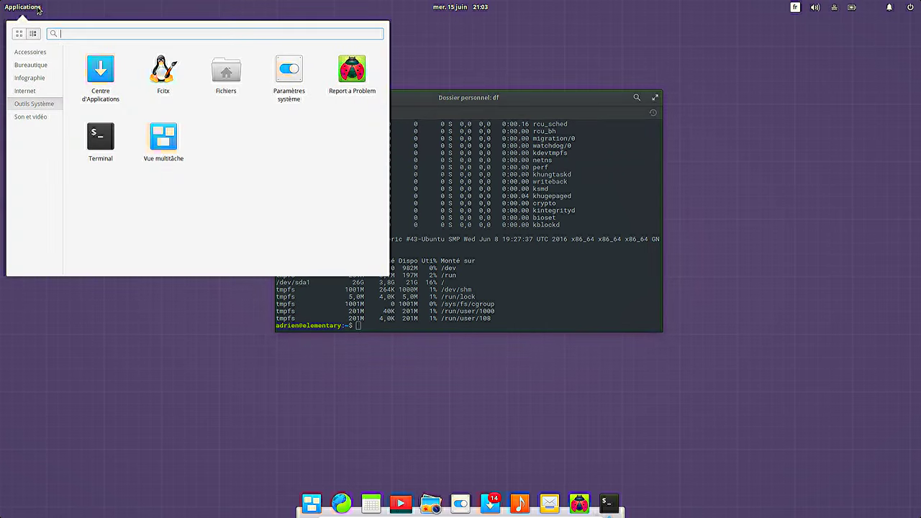
click(33, 56)
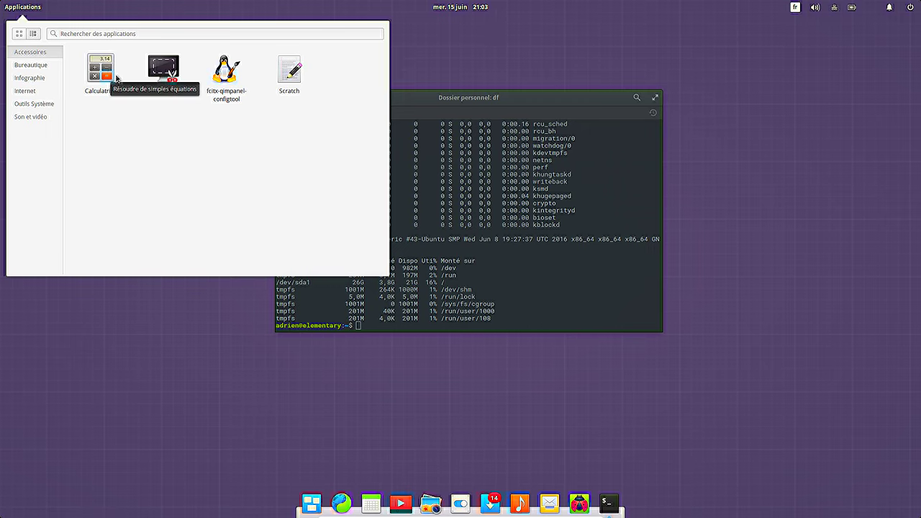
click(293, 78)
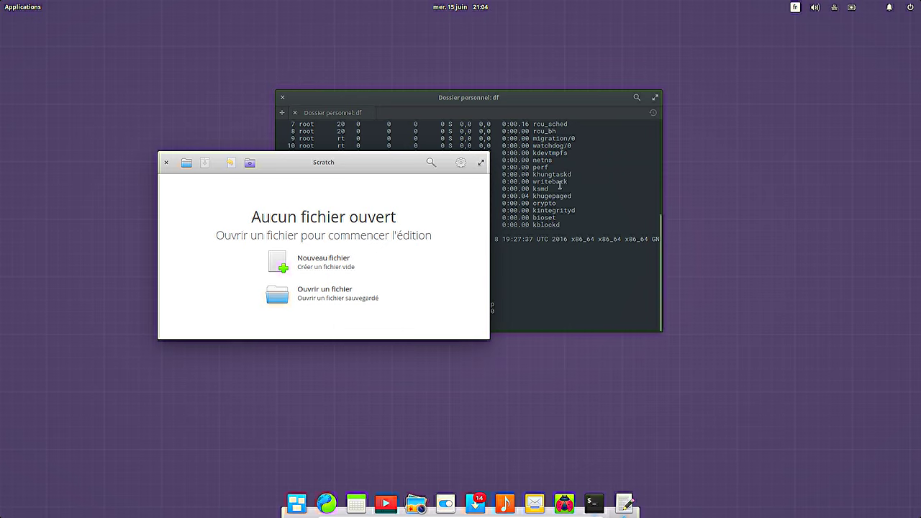
drag(336, 165, 693, 138)
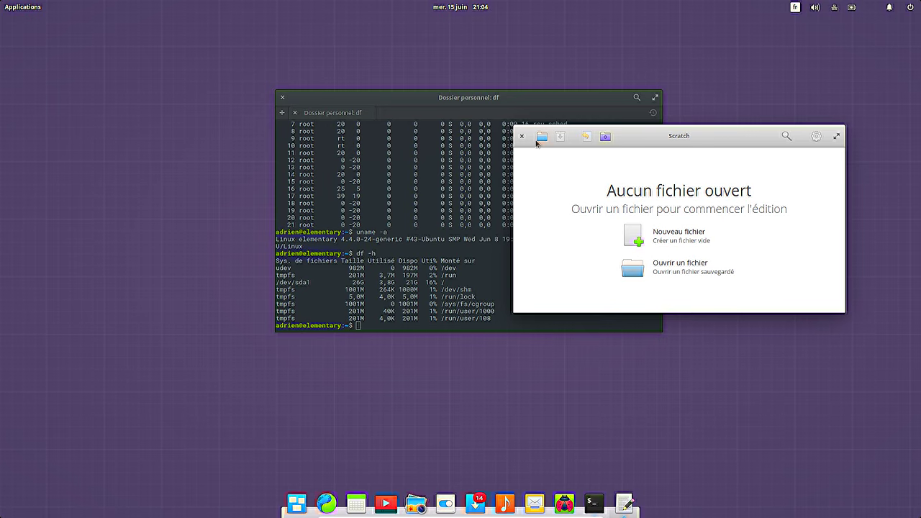
drag(710, 134, 758, 86)
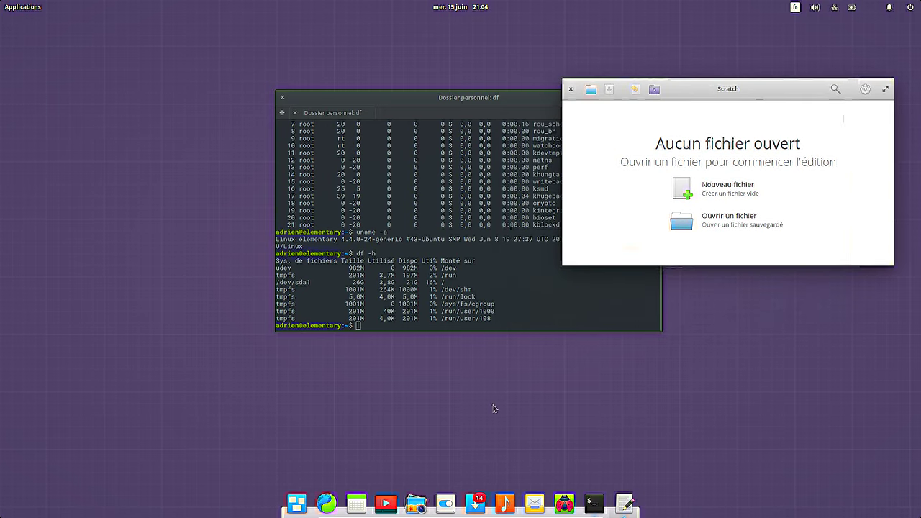
click(446, 504)
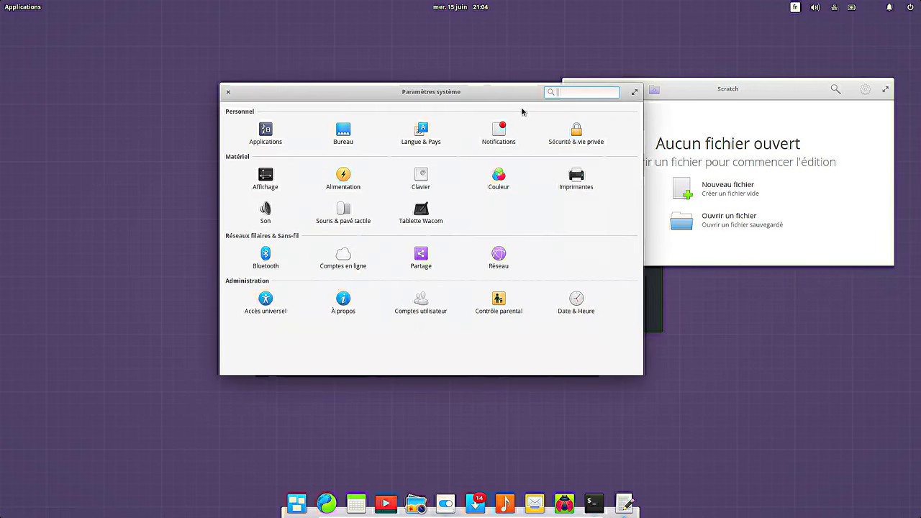
drag(513, 97, 336, 99)
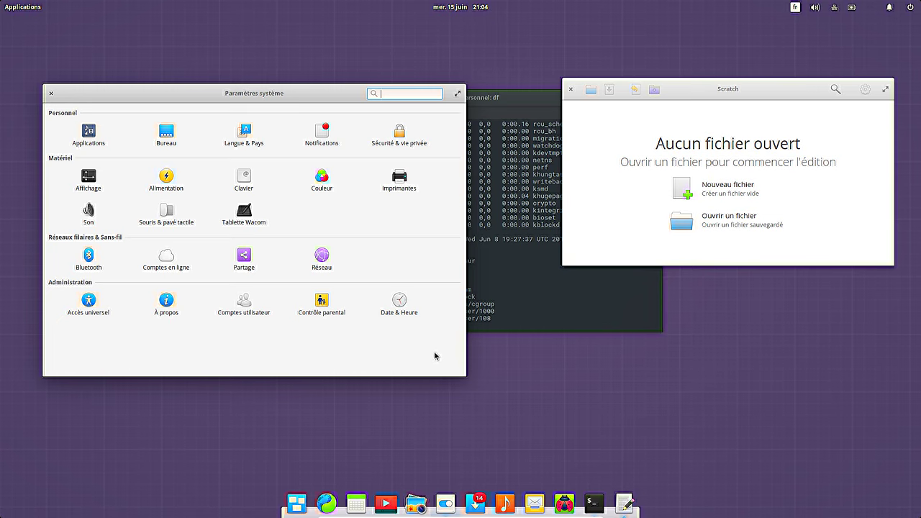
Step: Cycle through the windows with Alt+Tab, then close Terminal, Scratch and System Settings
key(alt+Tab)
key(alt+Tab)
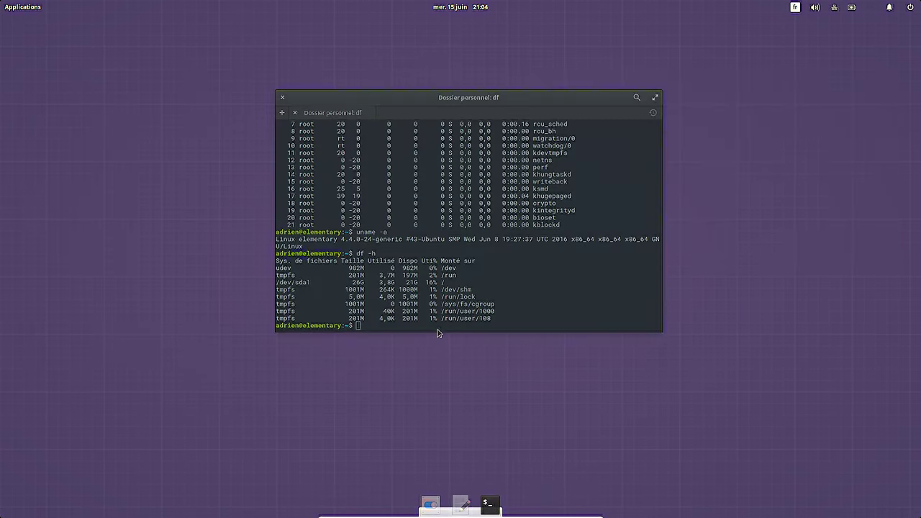
key(alt+Tab)
key(alt+Tab)
key(alt+Tab)
key(alt+Tab)
key(alt+Tab)
key(alt+Tab)
key(alt+Tab)
key(alt+Tab)
key(alt+Tab)
key(alt+Tab)
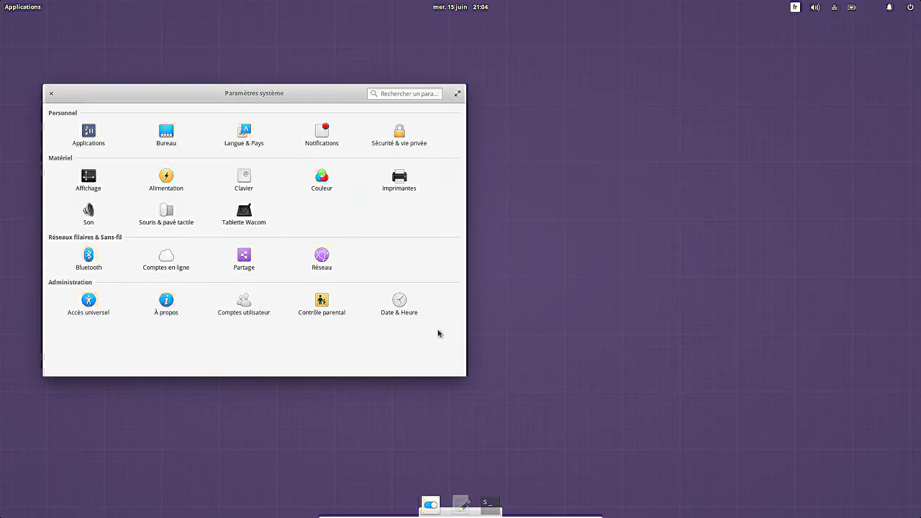
key(alt+Tab)
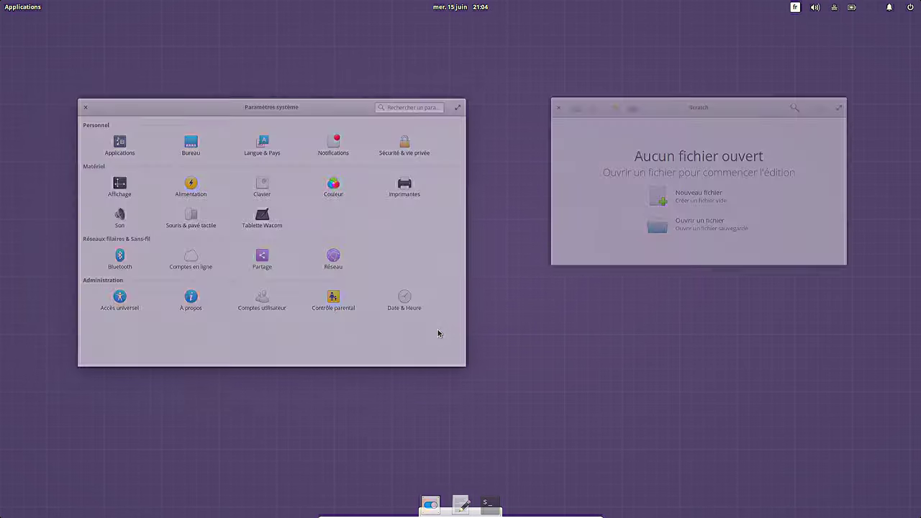
key(alt+Tab)
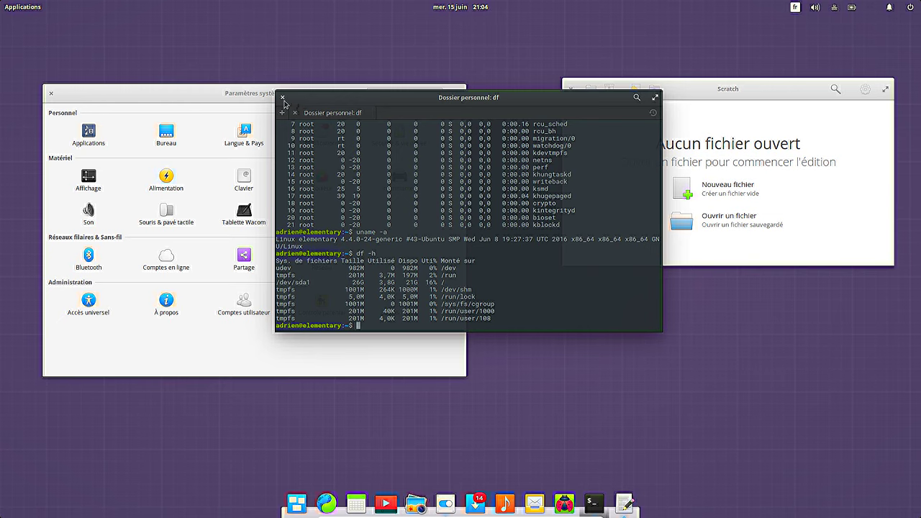
click(283, 98)
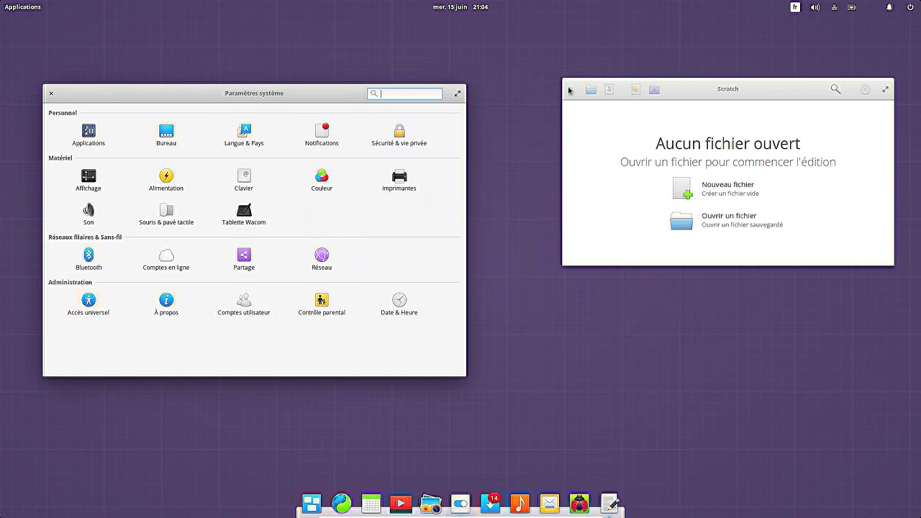
click(569, 90)
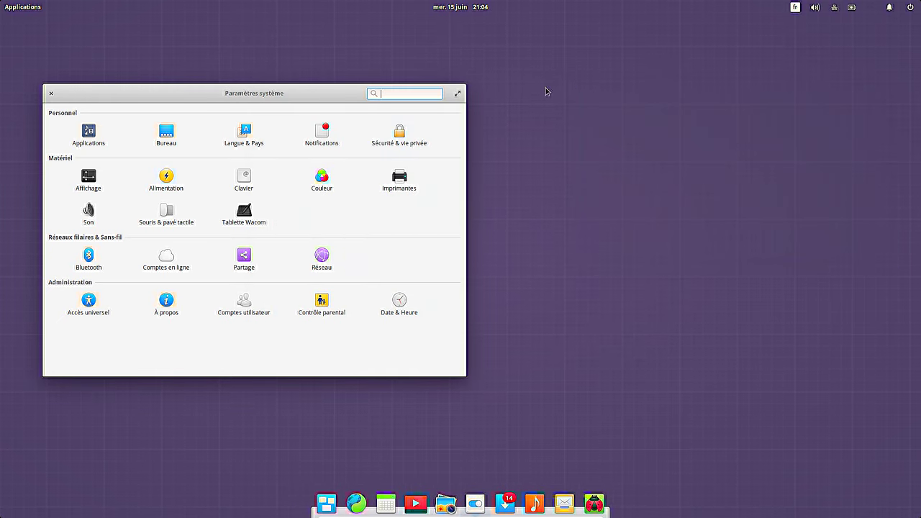
click(50, 93)
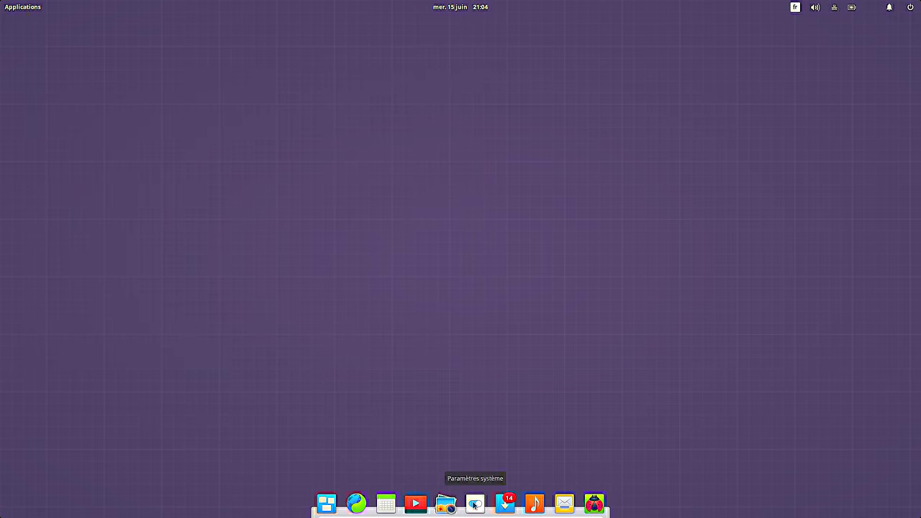
Step: Launch Photos from the graphics category of the applications launcher
click(30, 11)
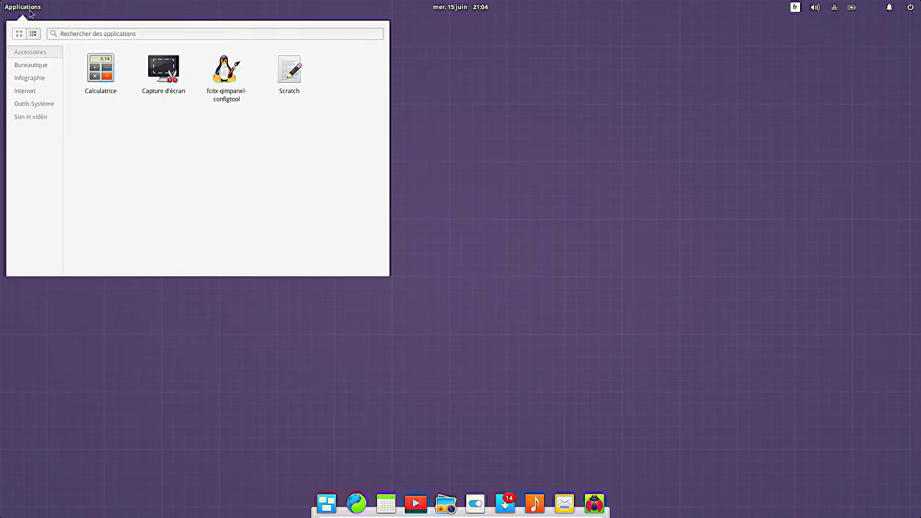
click(36, 66)
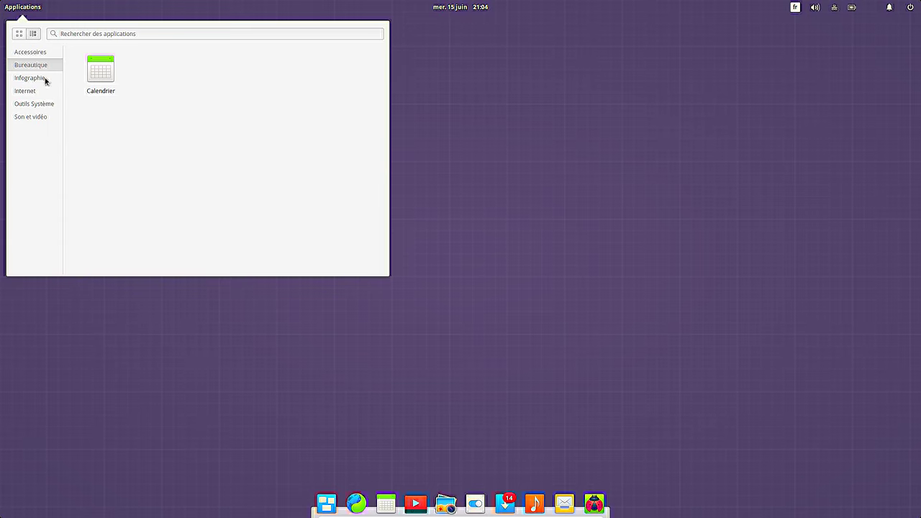
click(41, 80)
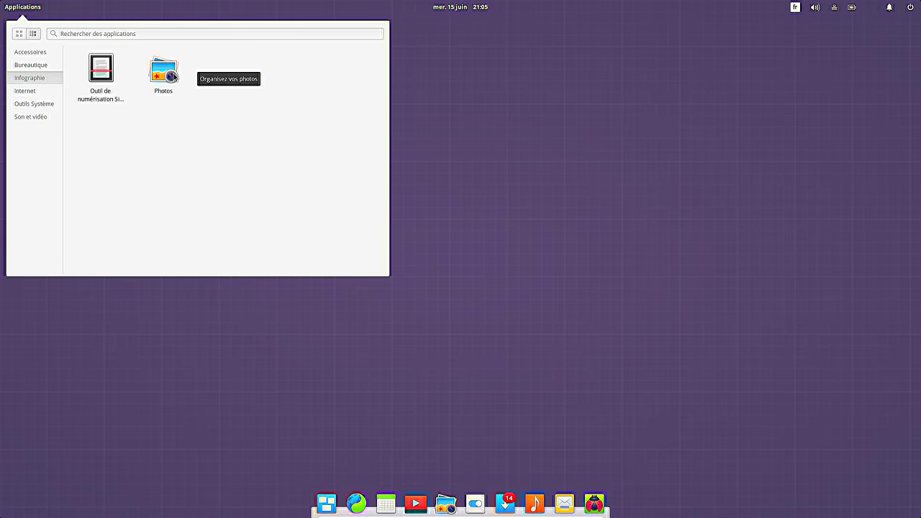
click(173, 77)
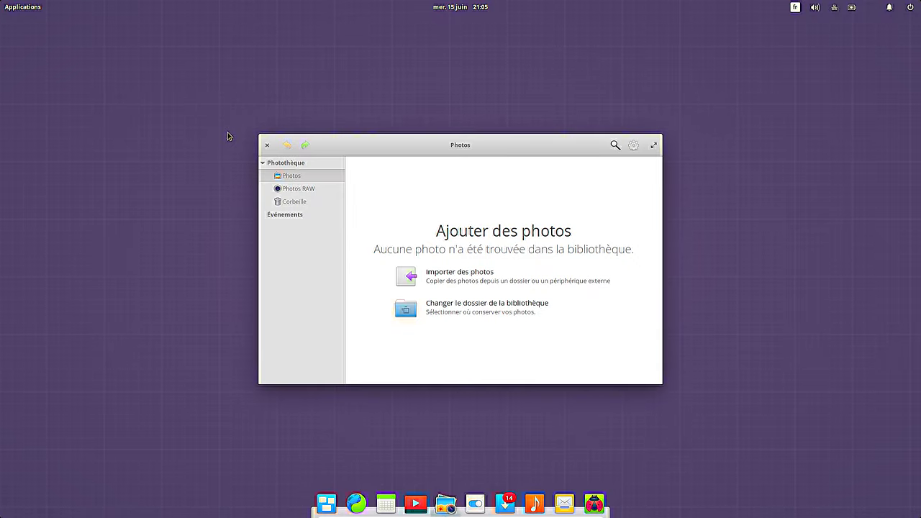
Step: Check the Photos settings menu and About information, then close Photos
click(632, 145)
click(632, 144)
right_click(446, 504)
key(Escape)
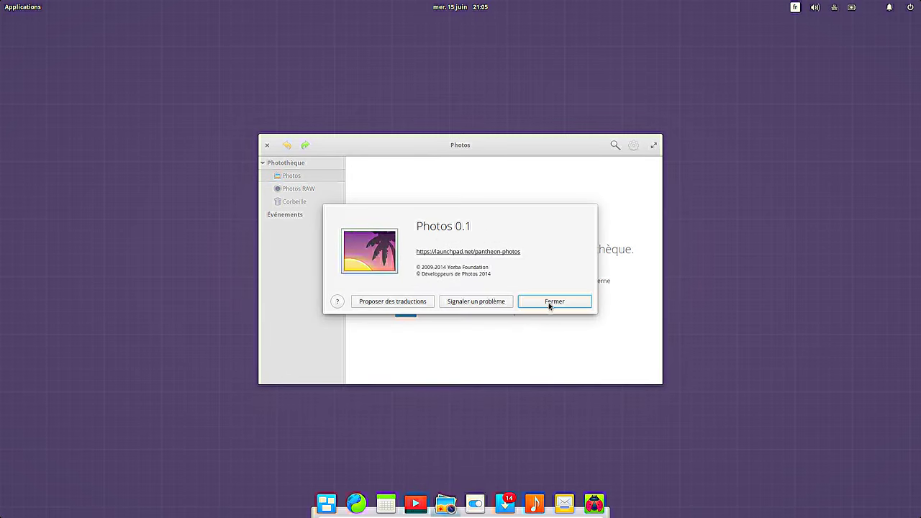
click(555, 303)
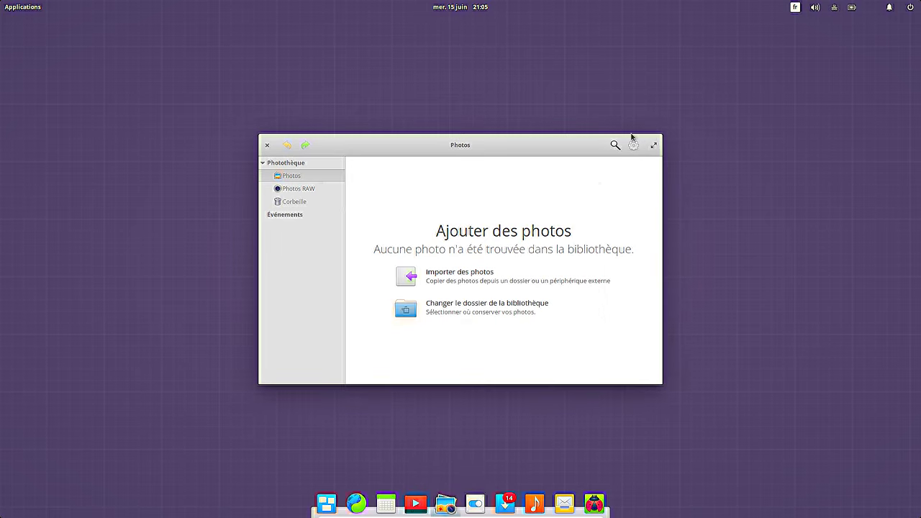
click(267, 144)
Step: Launch the Epiphany web browser from the Internet category
click(23, 7)
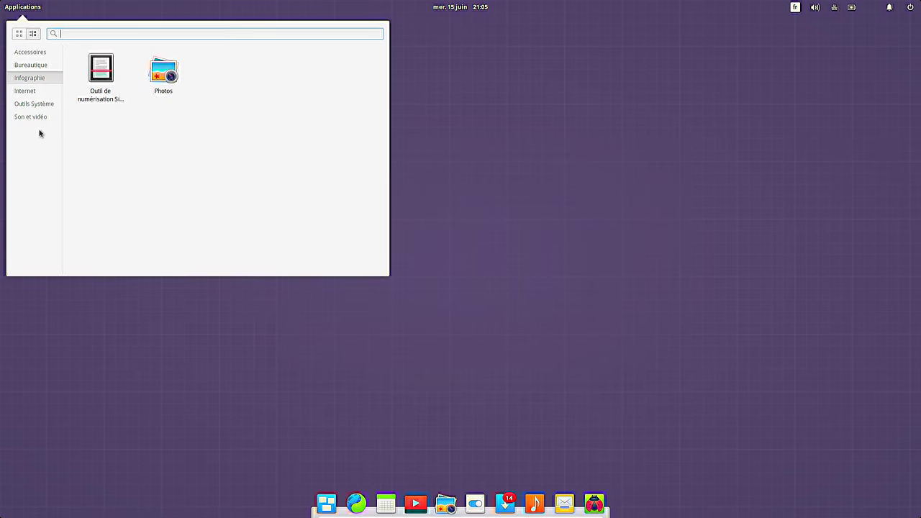
click(38, 92)
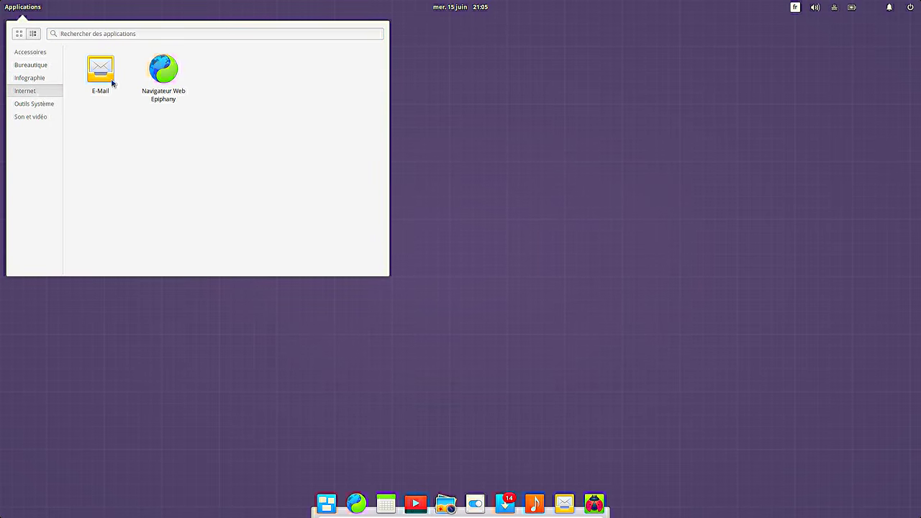
click(165, 77)
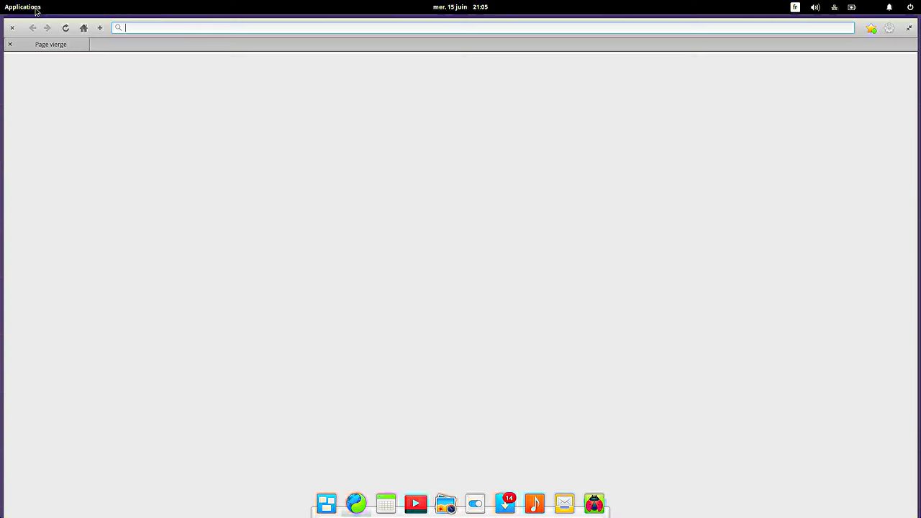
Step: Start E-Mail account setup, pick Autre as service to reveal IMAP/SMTP fields, then cancel
click(29, 7)
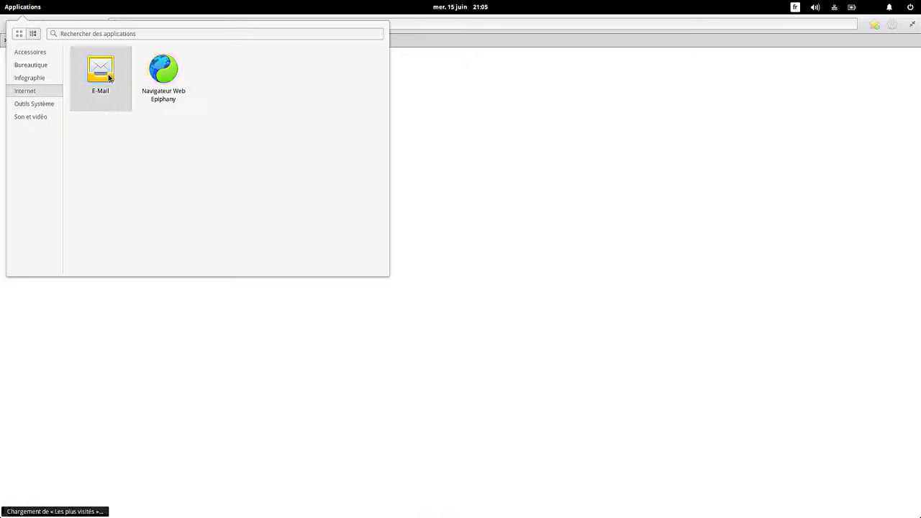
click(109, 79)
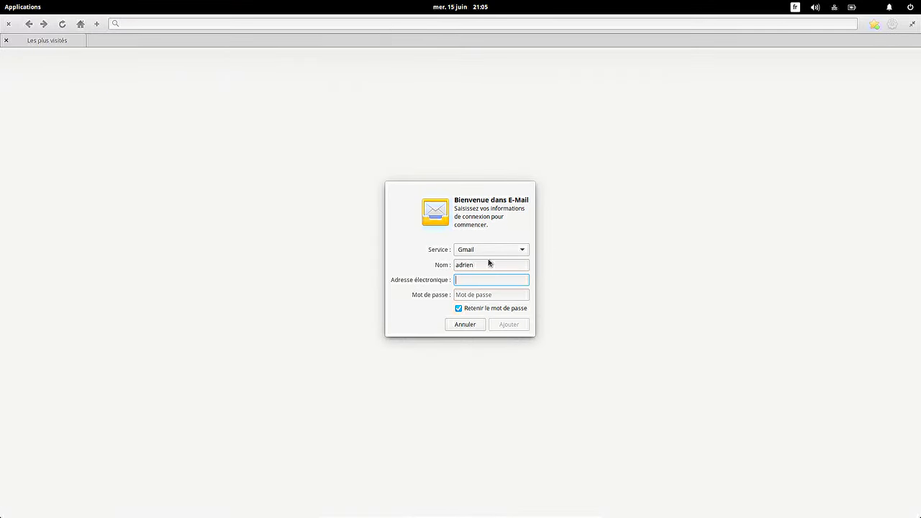
click(495, 251)
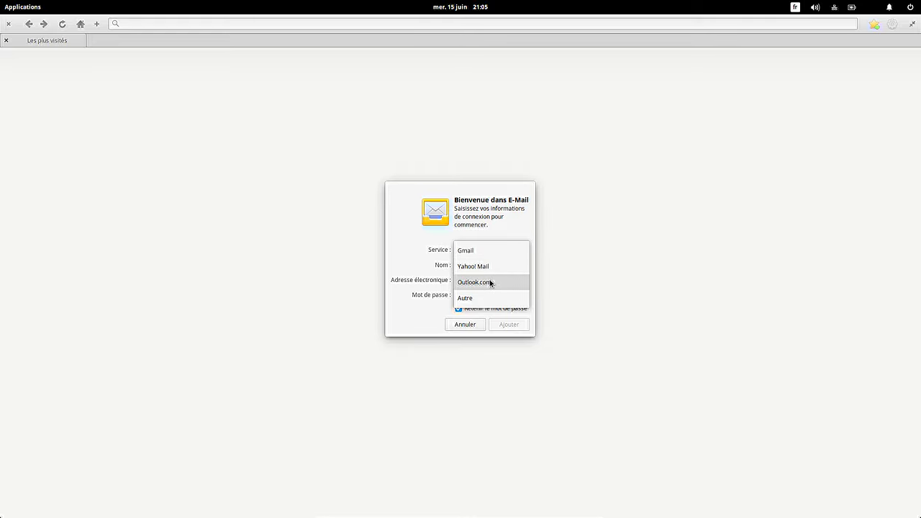
click(483, 303)
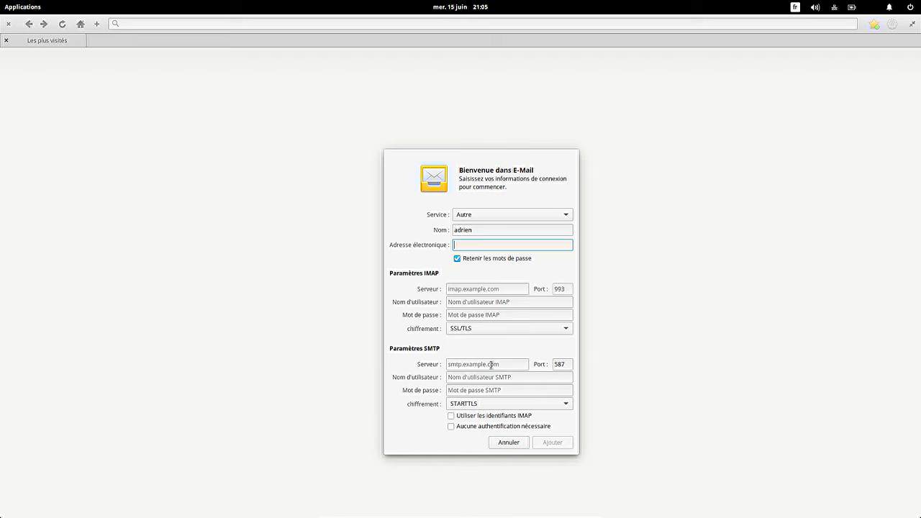
click(508, 442)
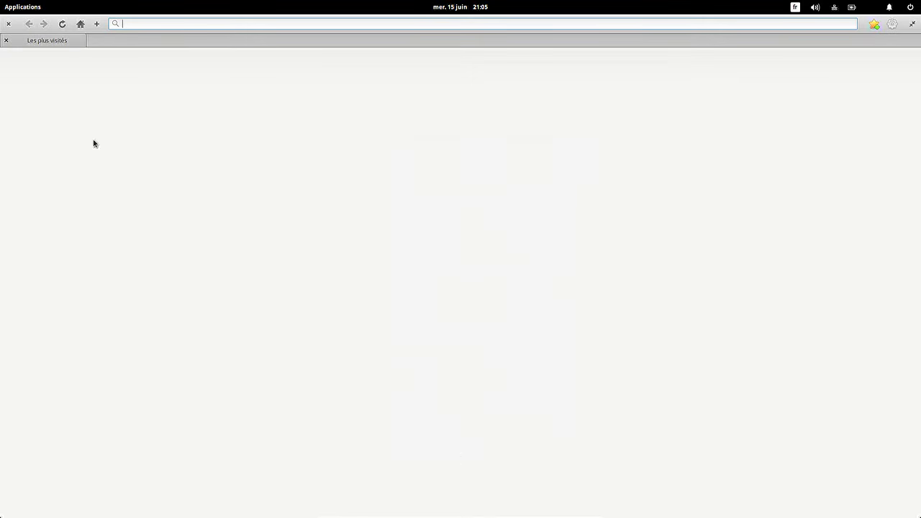
Step: Review Epiphany's Préférences general, privacy and language tabs, then close them
click(891, 25)
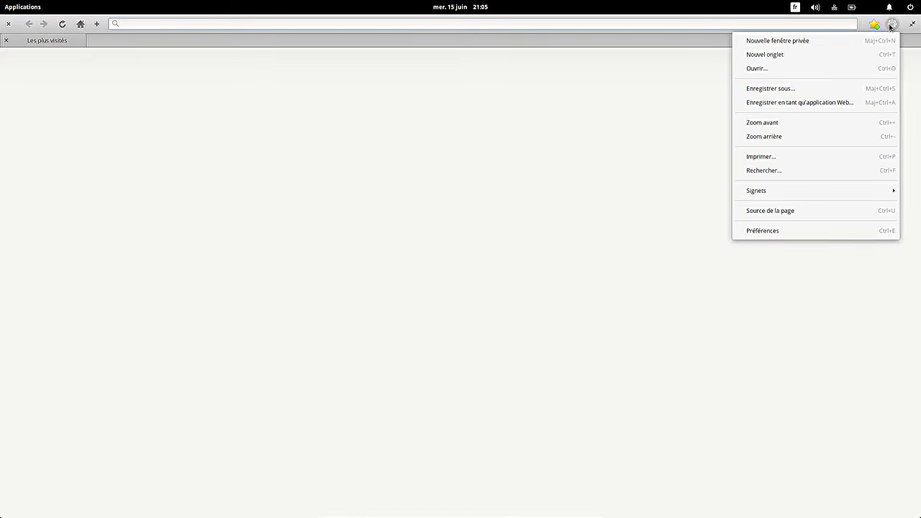
click(783, 238)
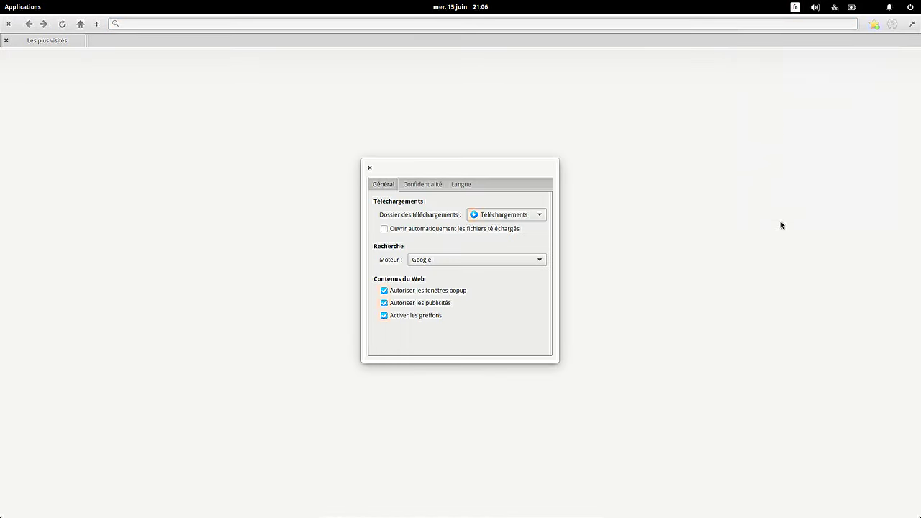
click(423, 185)
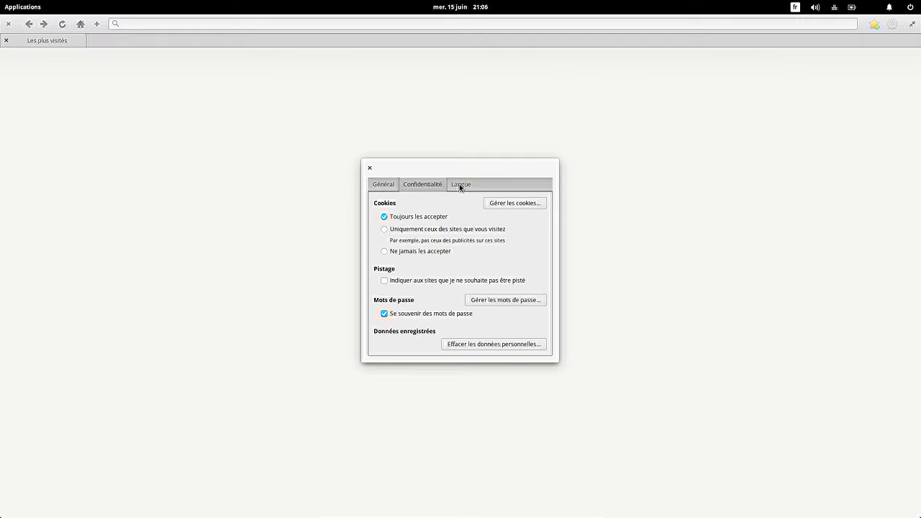
click(460, 186)
click(388, 188)
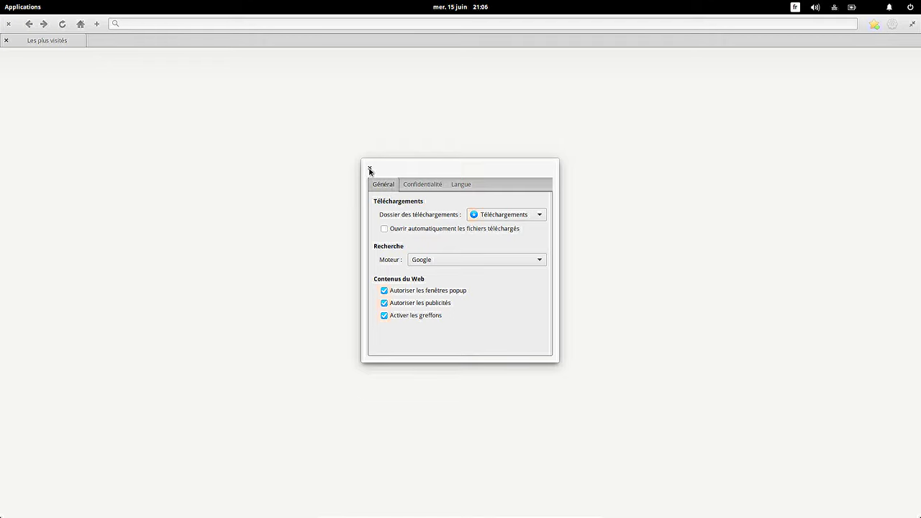
key(Escape)
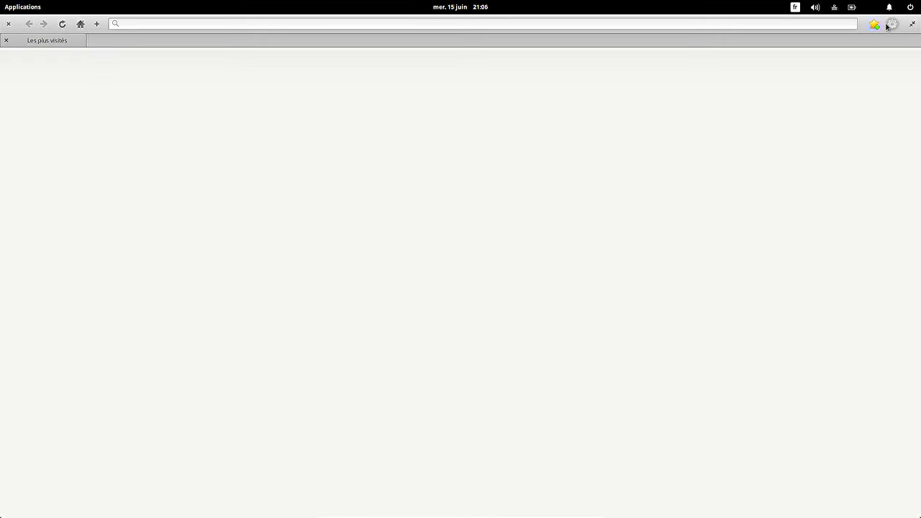
Step: Unmaximize and resize the browser window, then load youtube from the address bar
click(887, 25)
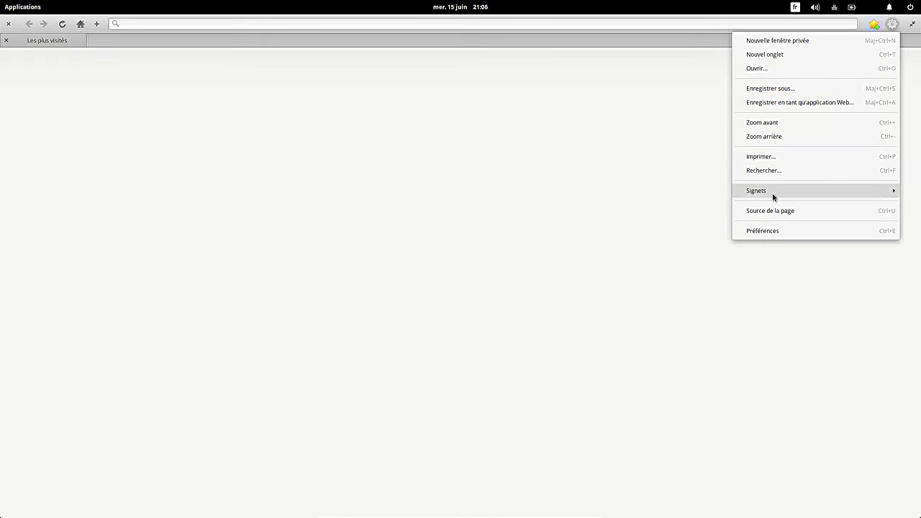
mouse_move(772, 193)
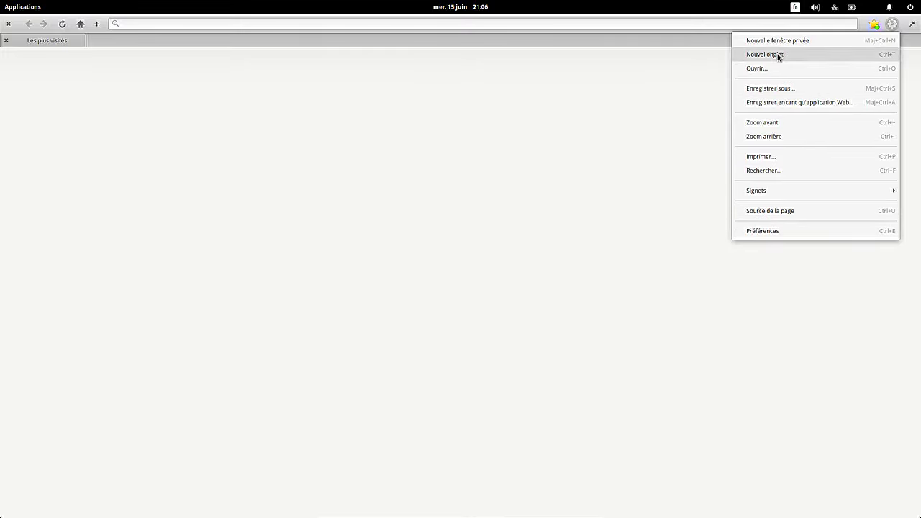
click(528, 104)
click(913, 25)
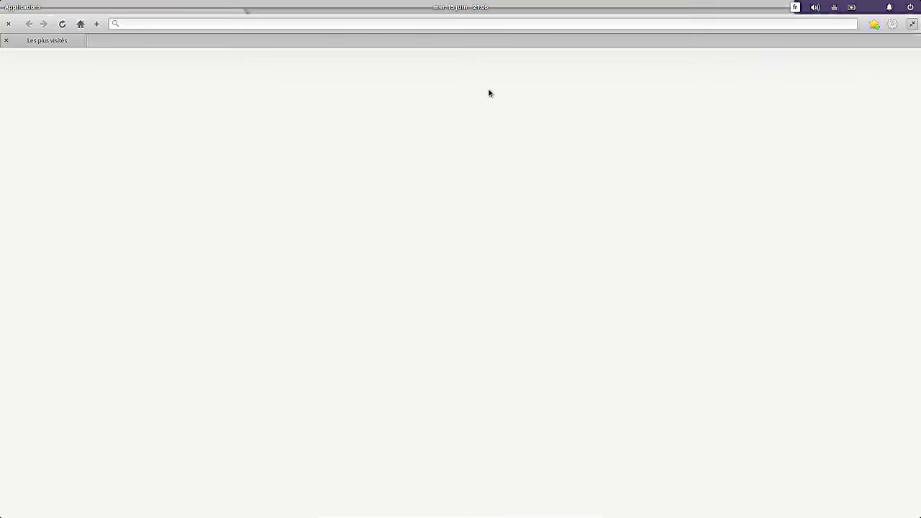
drag(360, 179, 132, 23)
drag(524, 264, 685, 404)
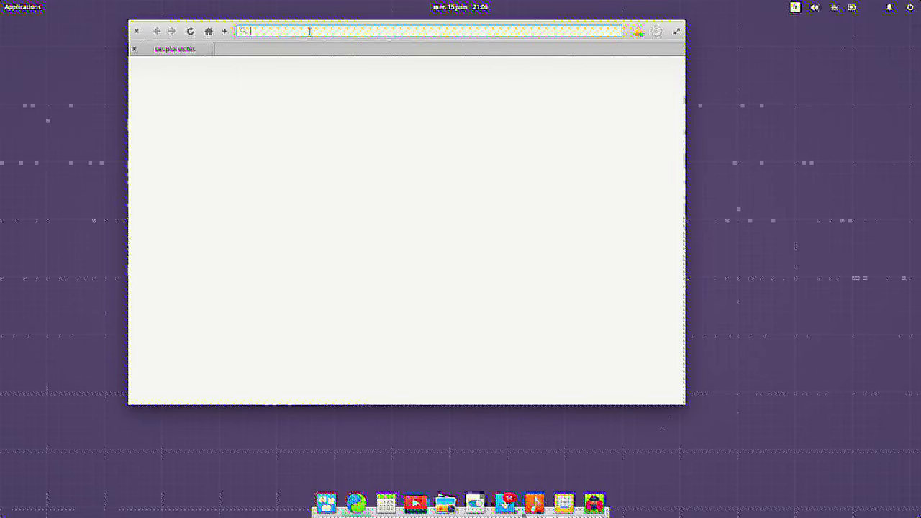
text(youtube.c)
key(Return)
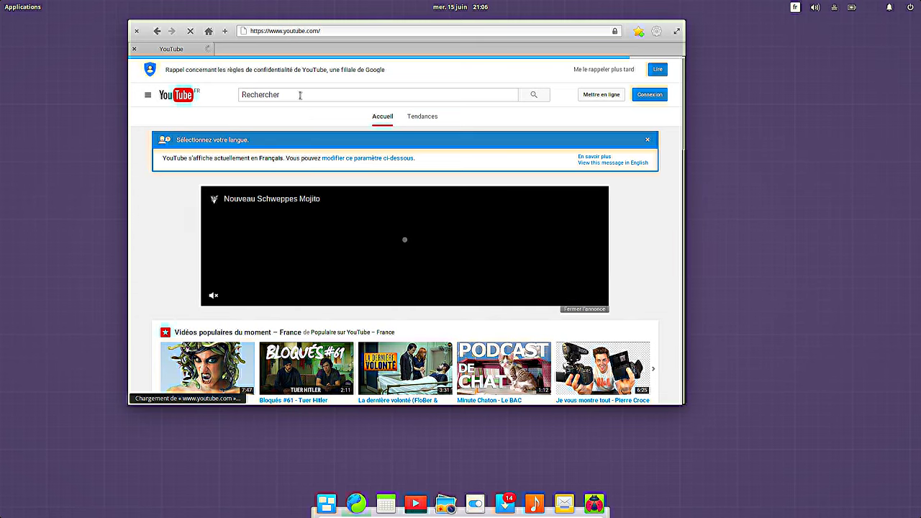
Step: Search YouTube for 'taylor davis' in Epiphany, enlarging the browser window first
text(taylor davis)
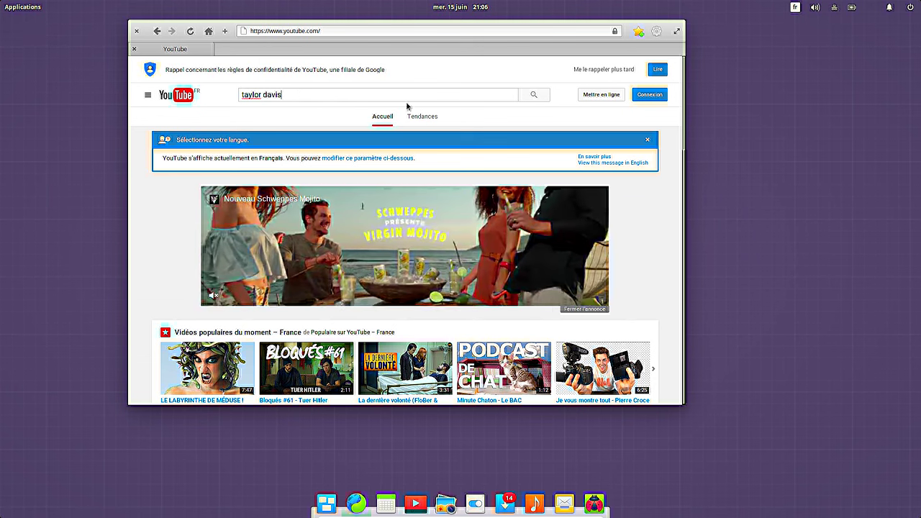
click(535, 96)
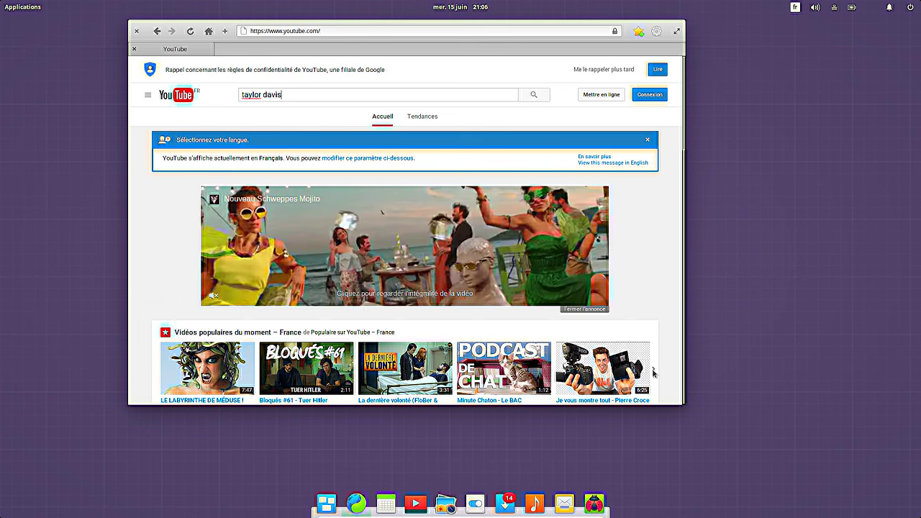
drag(686, 406, 735, 453)
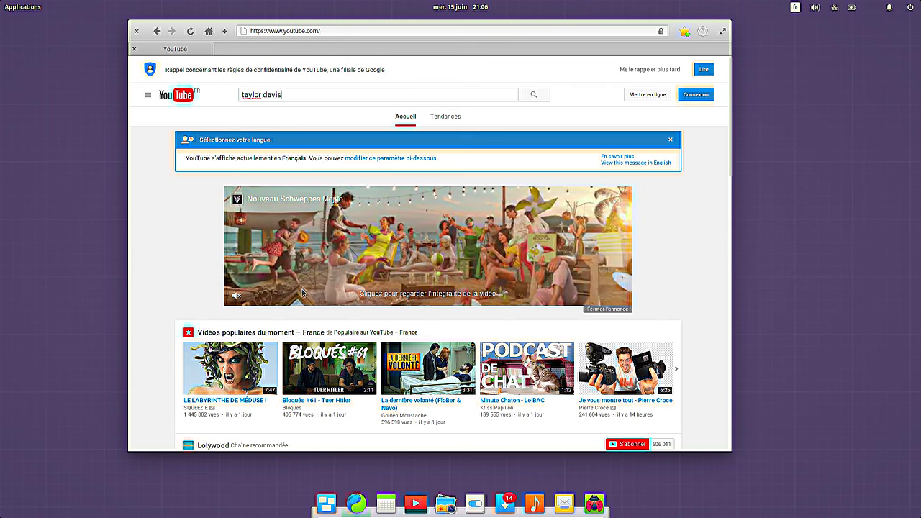
key(Return)
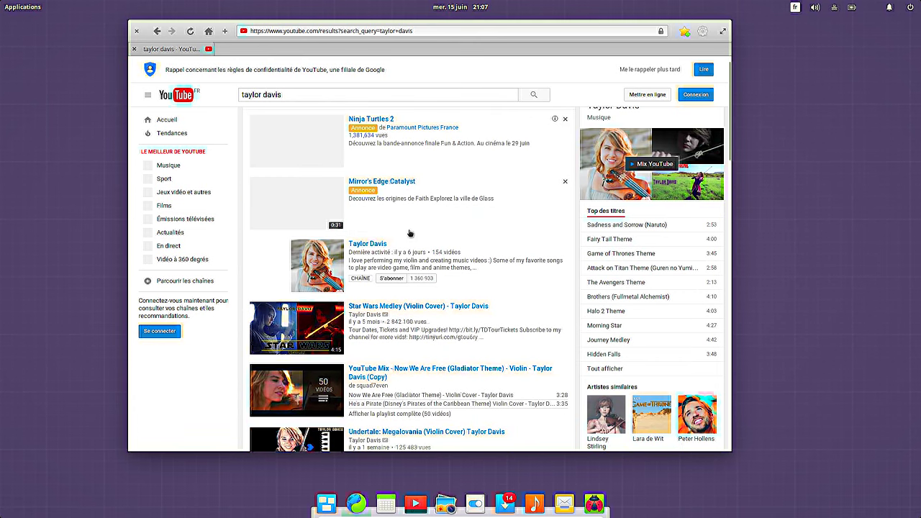
Step: Open the Taylor Davis channel from the results so its featured Swordland violin cover plays
click(371, 246)
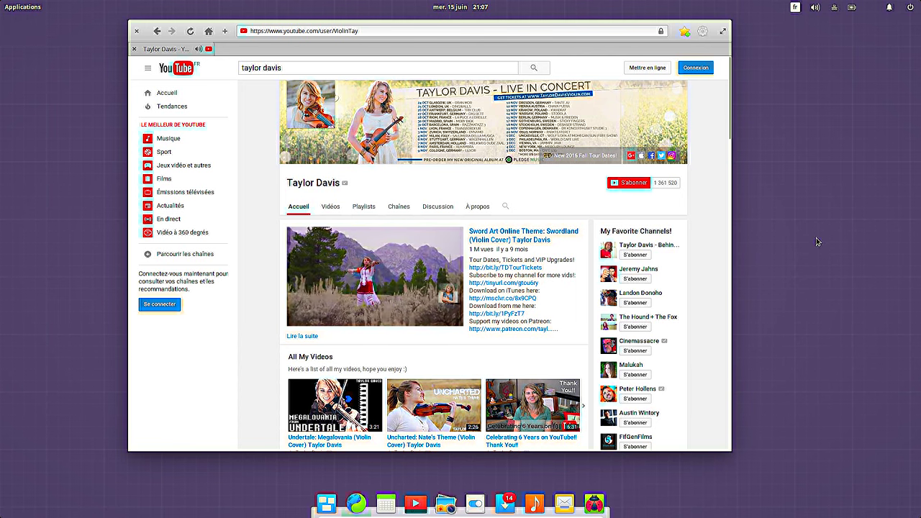
key(ctrl+f)
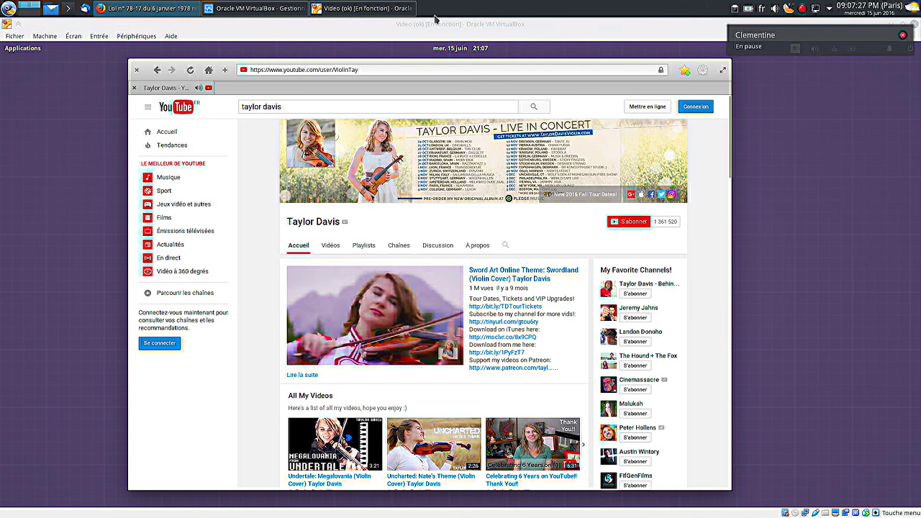
click(451, 30)
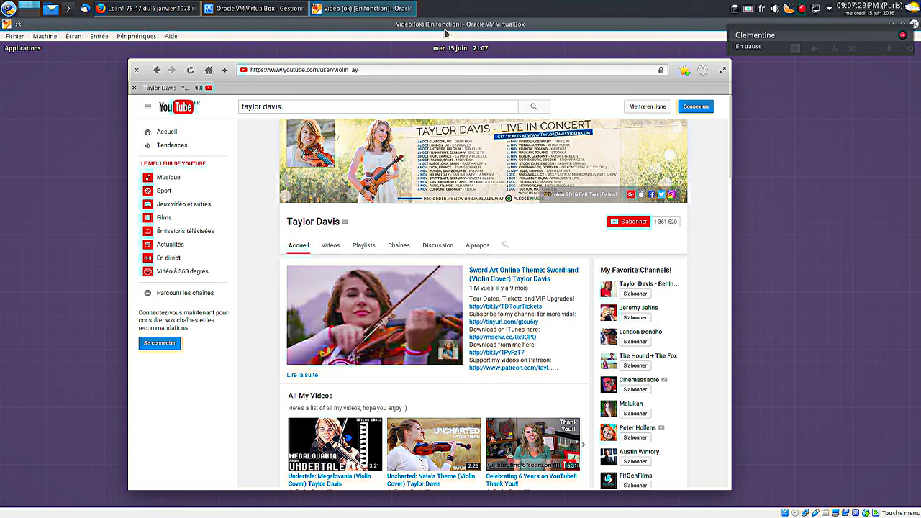
scroll(775, 15, up, 2)
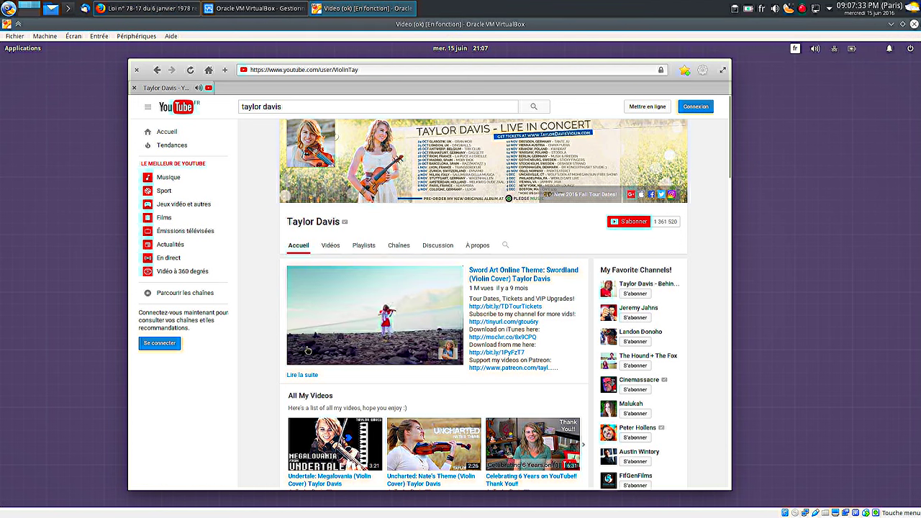
Step: Open the video player's HTML5 information page from its context menu, then close that tab
right_click(385, 297)
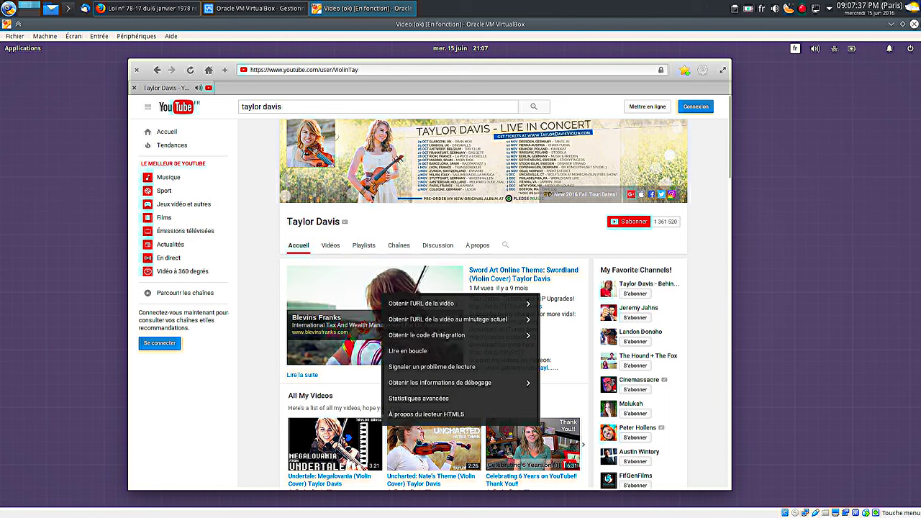
click(423, 416)
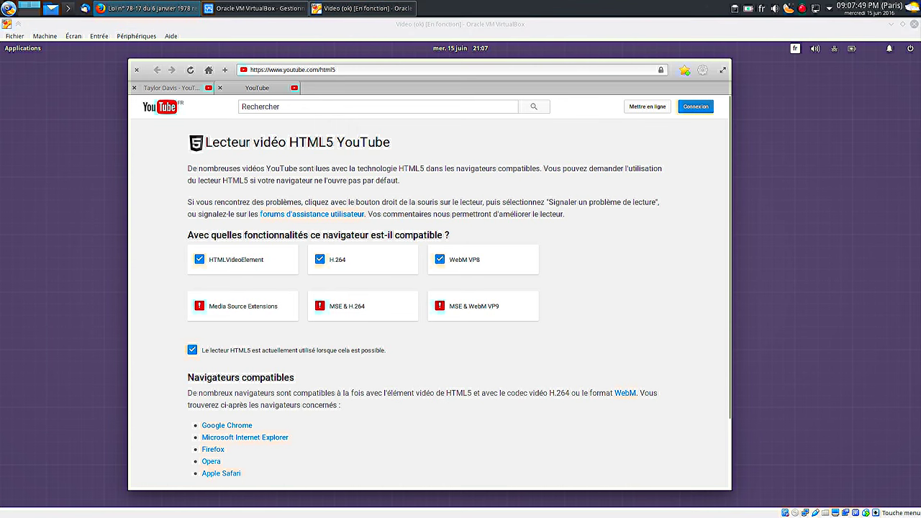
click(791, 206)
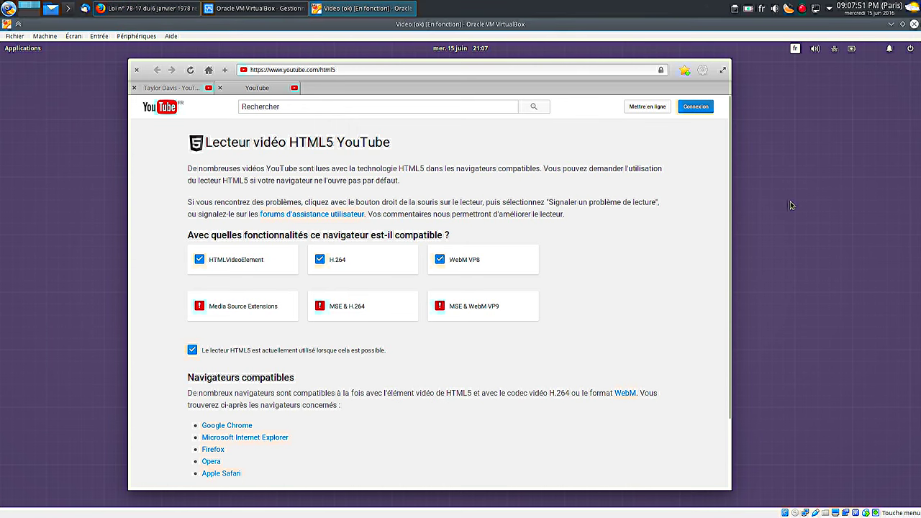
key(Control_R+f)
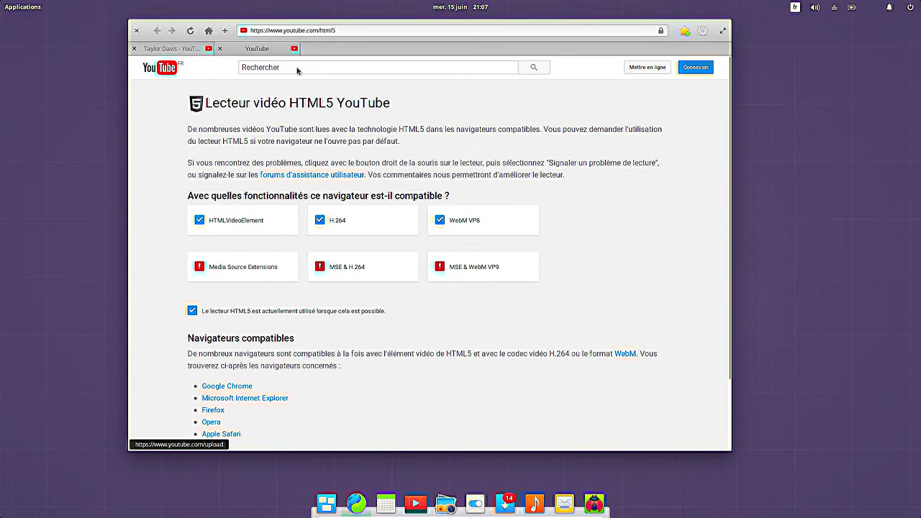
click(219, 49)
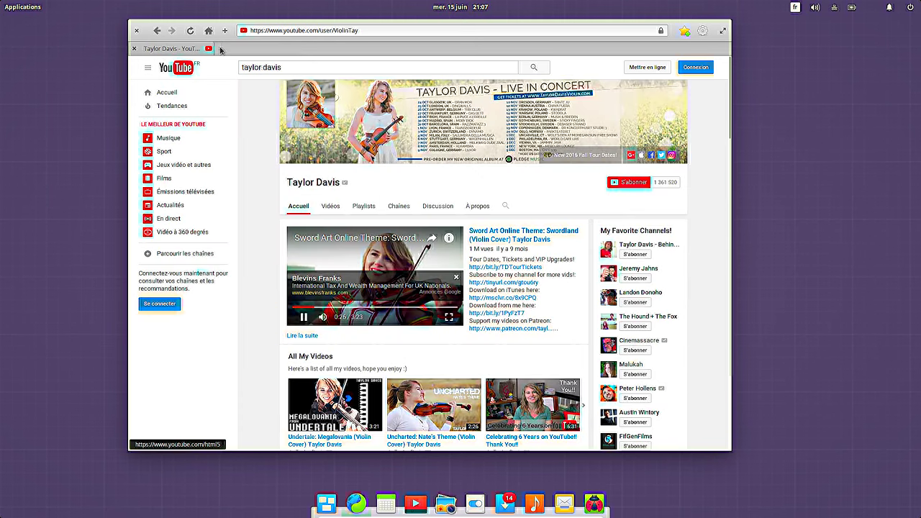
Step: Close Epiphany, then launch Centre d'Applications from Outils Système and the Fichiers file manager
click(137, 31)
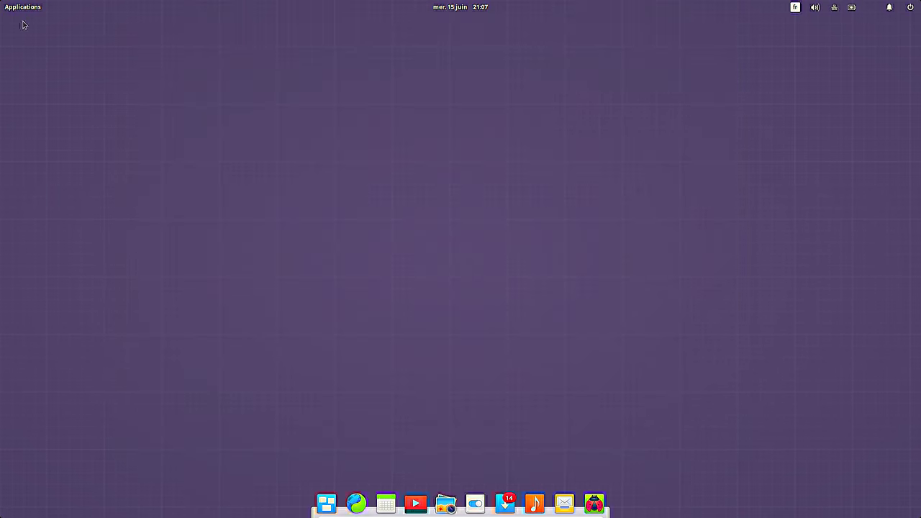
click(32, 10)
click(48, 106)
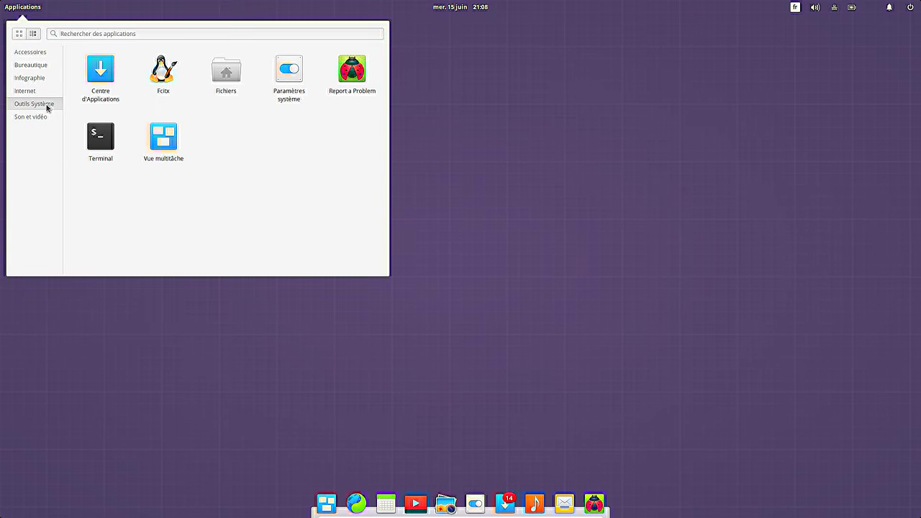
click(106, 77)
click(31, 11)
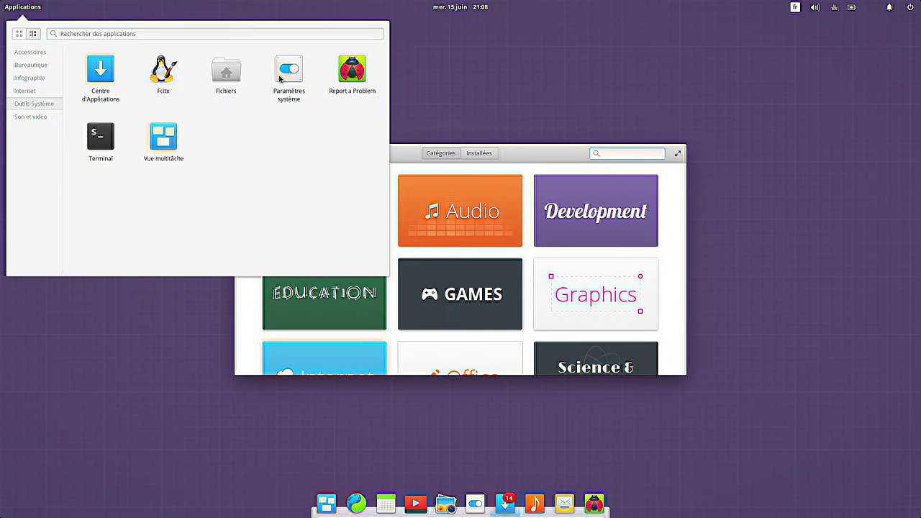
click(227, 72)
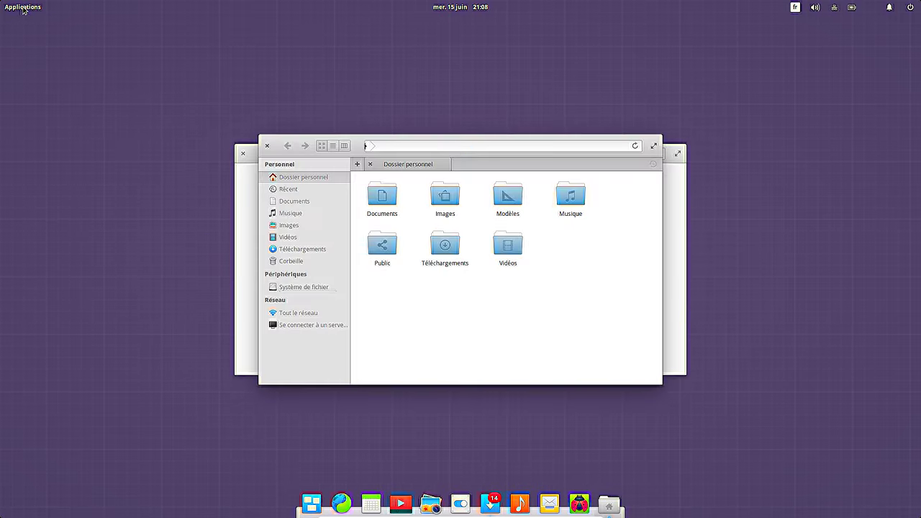
Step: Reopen Files on the home folder and move its dock launcher right after Calendar
click(266, 145)
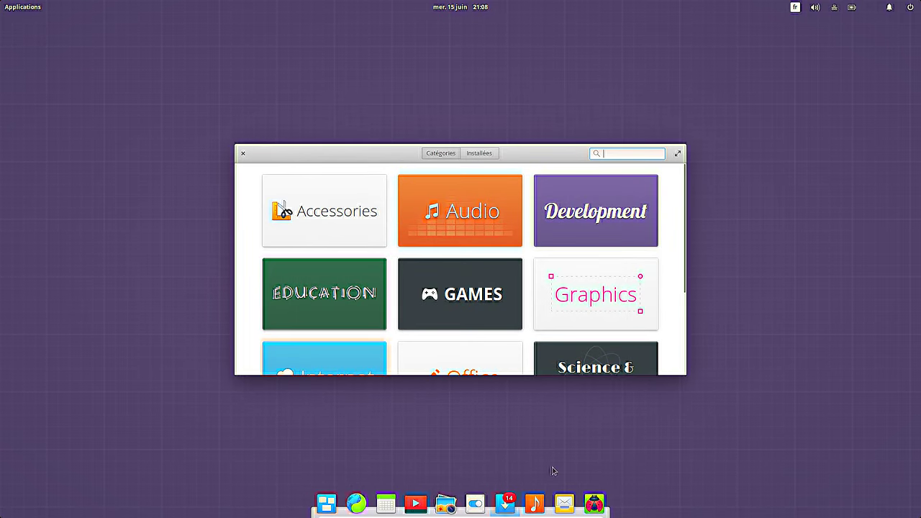
click(33, 10)
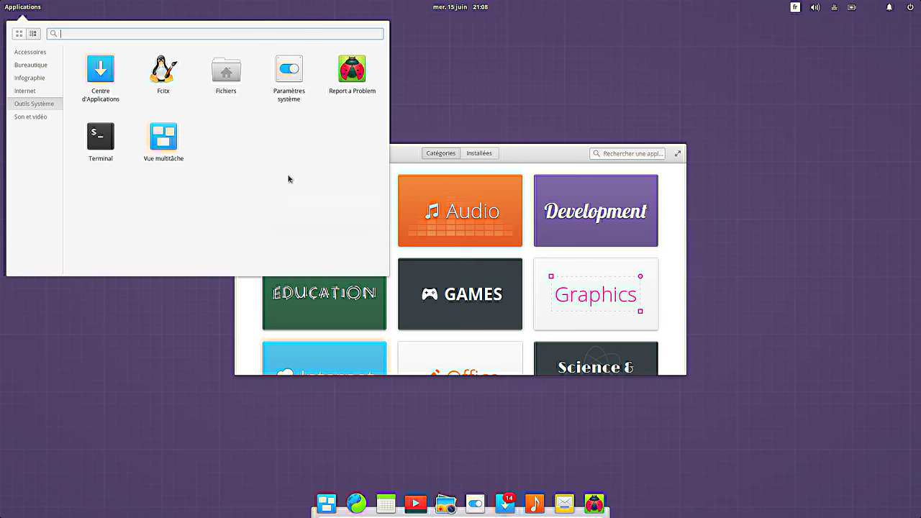
click(227, 76)
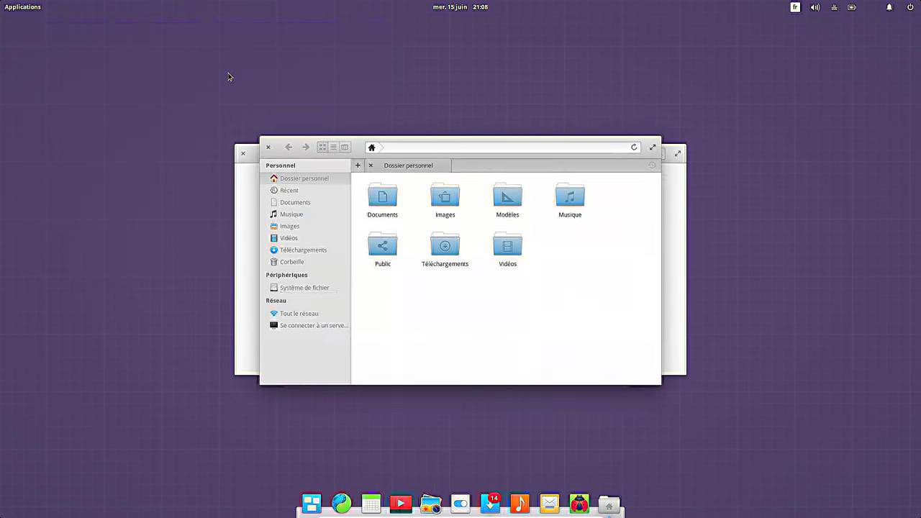
right_click(608, 507)
click(577, 345)
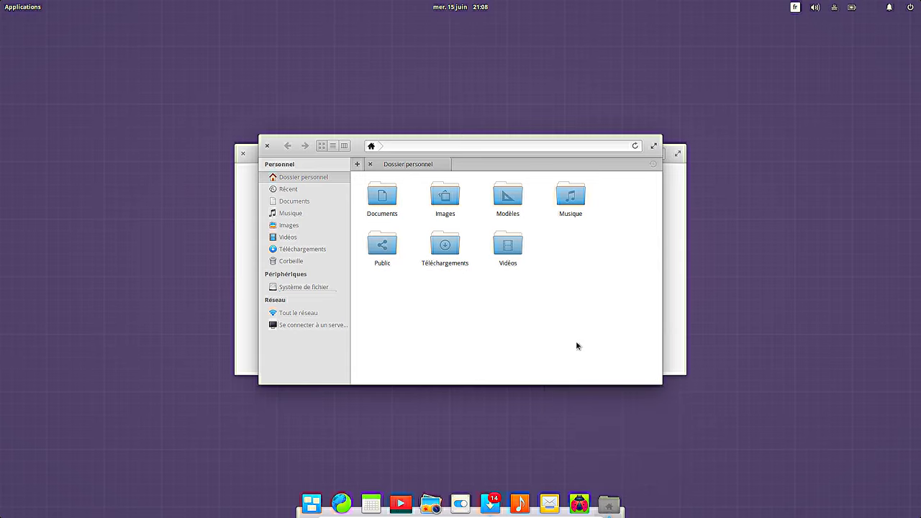
drag(618, 511, 405, 508)
Step: Unpin the Vidéos and Report a Problem launchers from the dock
right_click(431, 506)
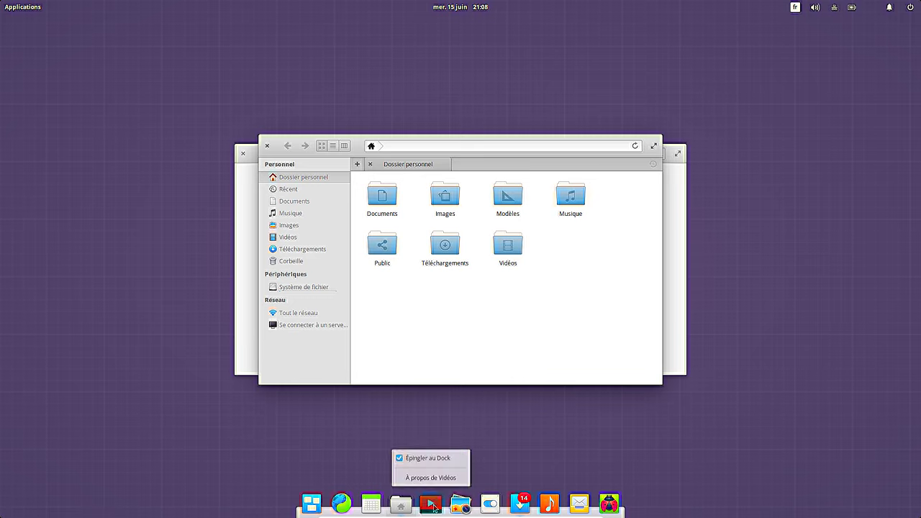
click(434, 465)
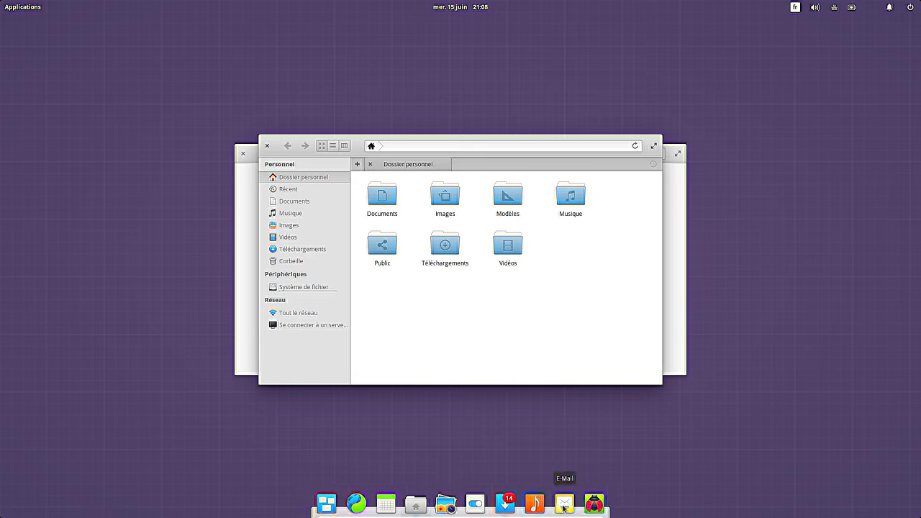
right_click(592, 508)
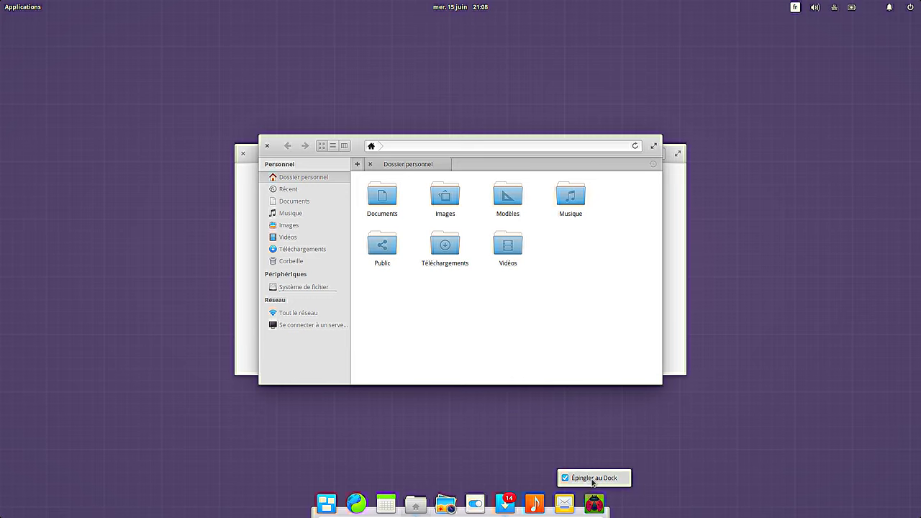
click(592, 479)
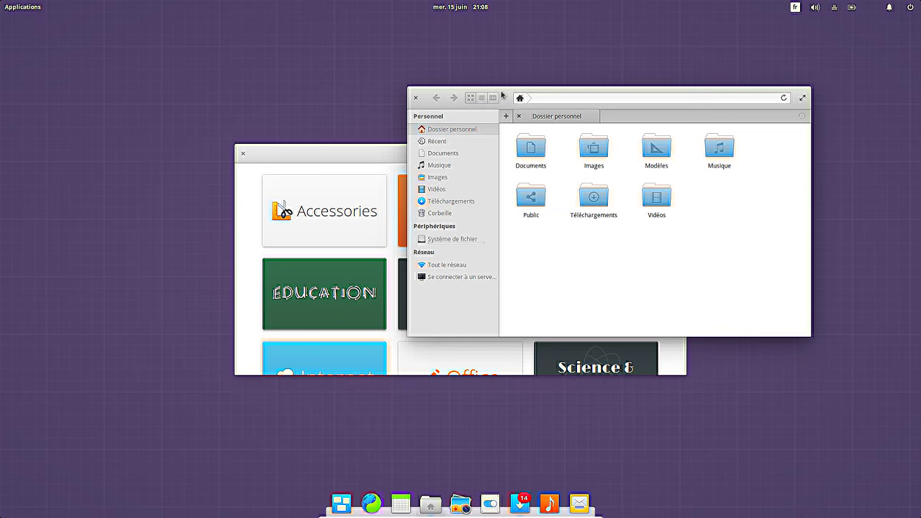
Step: View the À propos de Fichiers box (version 0.2.4) from the dock launcher, then close it
drag(500, 89, 388, 51)
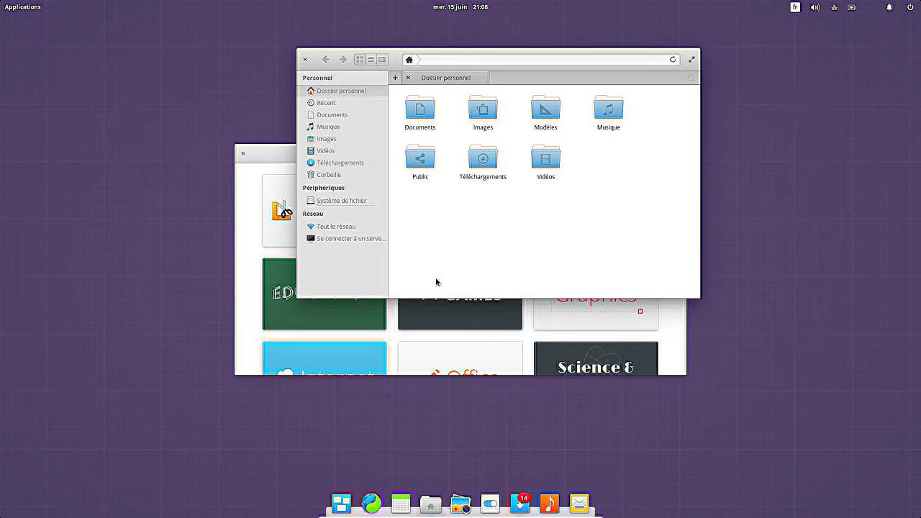
right_click(431, 497)
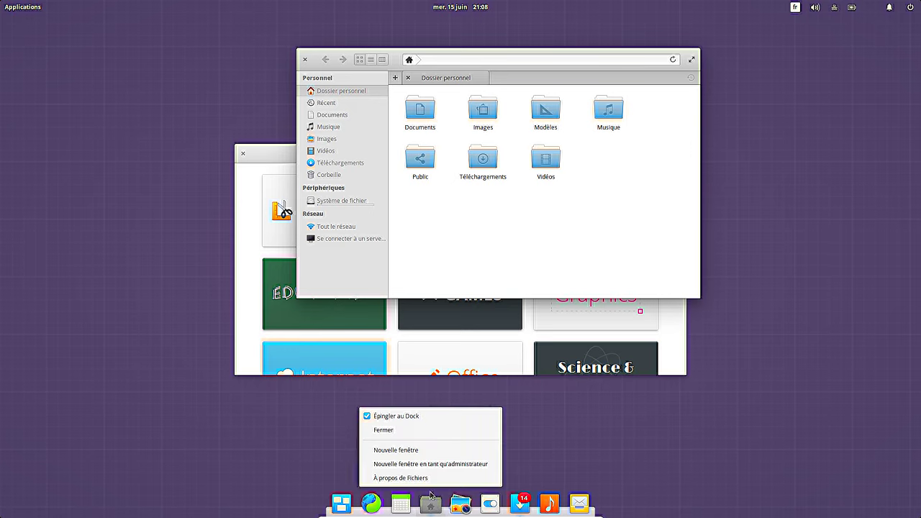
click(433, 479)
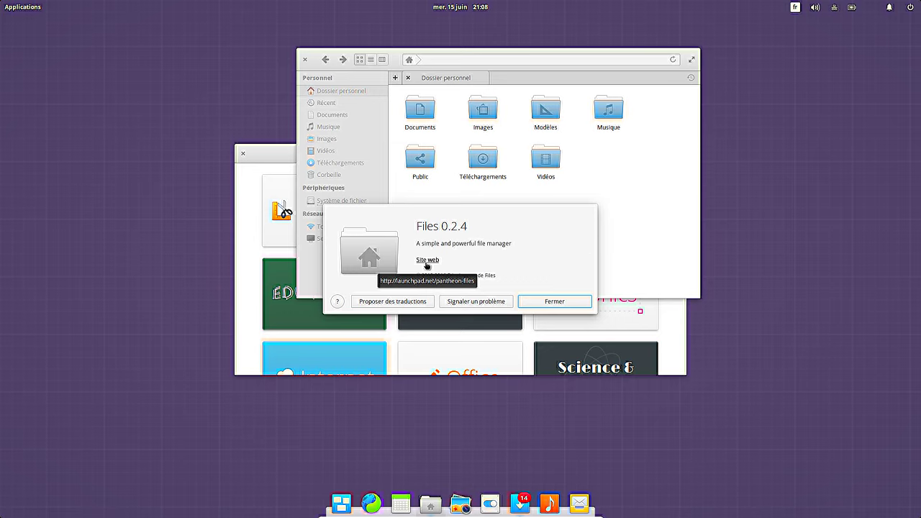
click(550, 302)
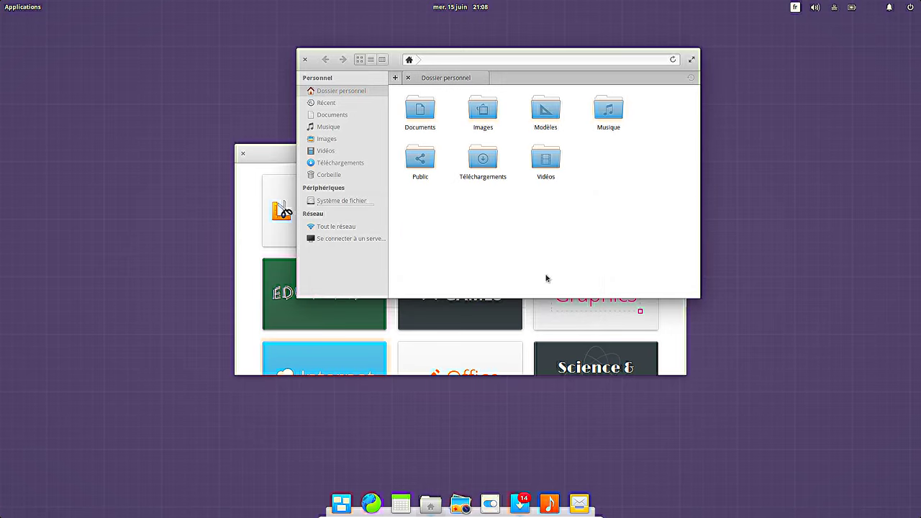
Step: Rubber-band select all seven folders in the home folder
right_click(499, 239)
click(431, 219)
drag(407, 207, 624, 107)
Step: Reselect the seven home folders and compress them into adrien.tar.gz using the .tar.gz format
click(12, 9)
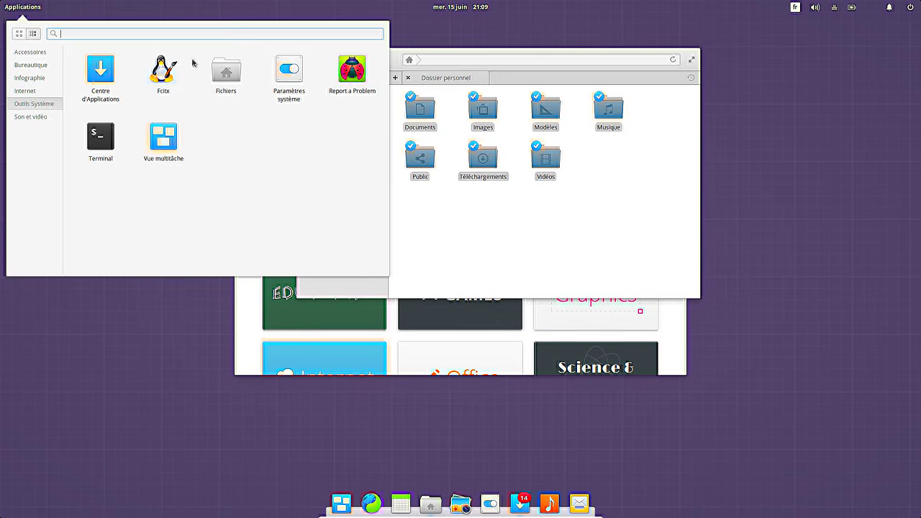
click(675, 228)
drag(673, 223, 403, 95)
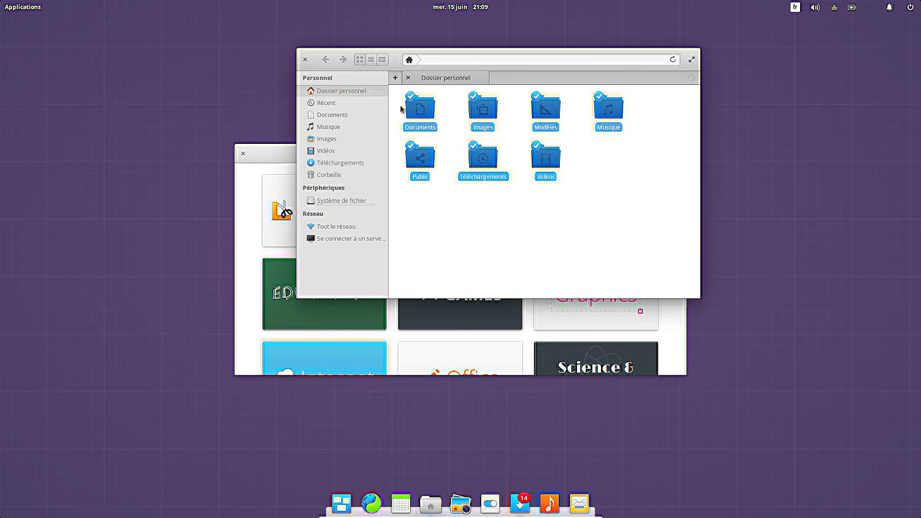
right_click(413, 109)
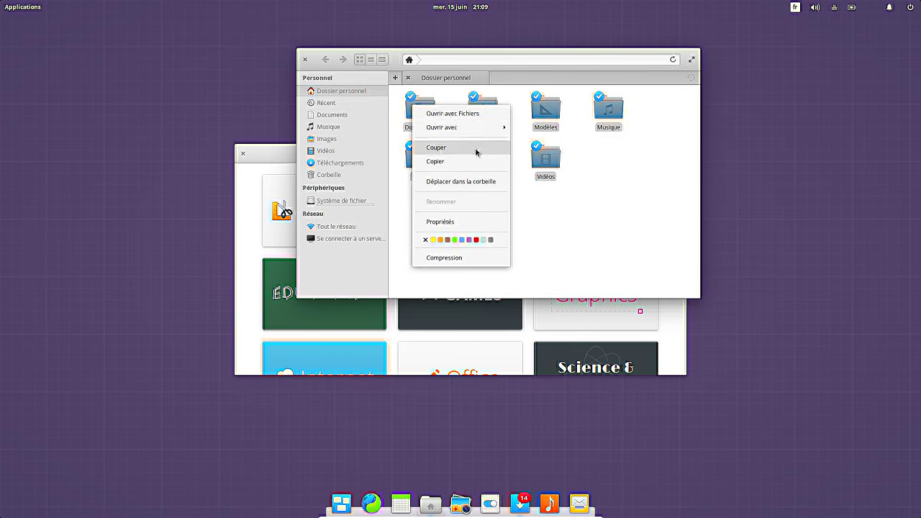
mouse_move(488, 133)
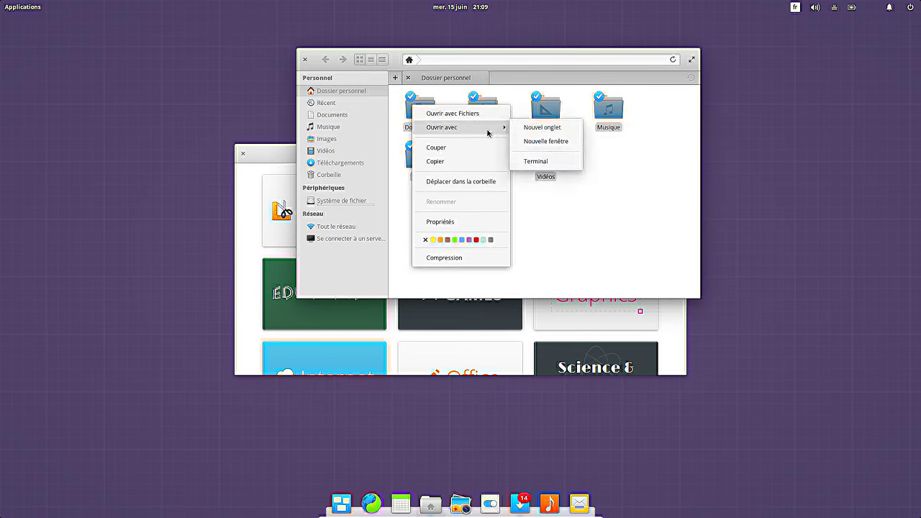
click(475, 258)
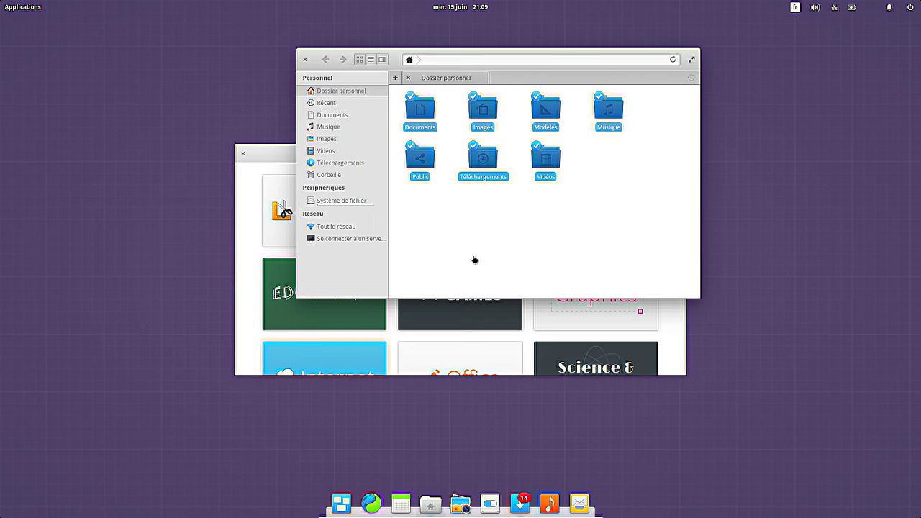
click(565, 158)
scroll(572, 50, up, 3)
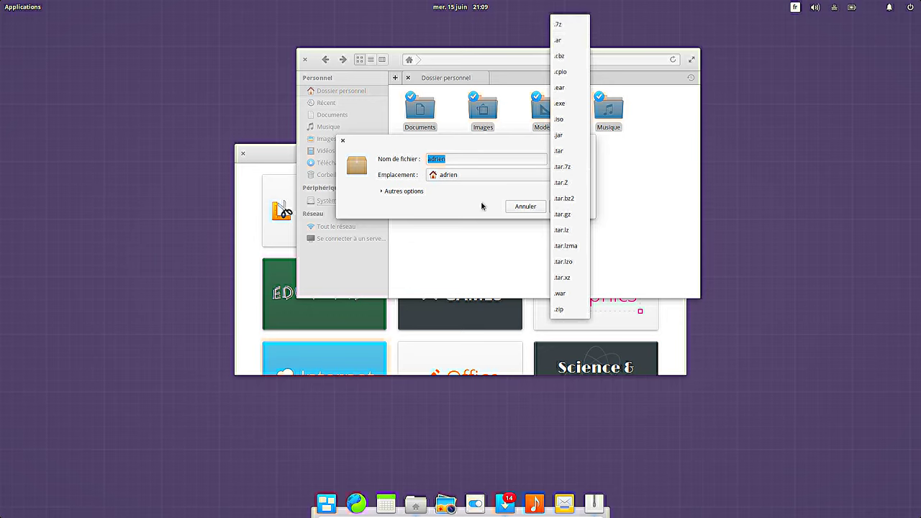
click(561, 214)
click(578, 209)
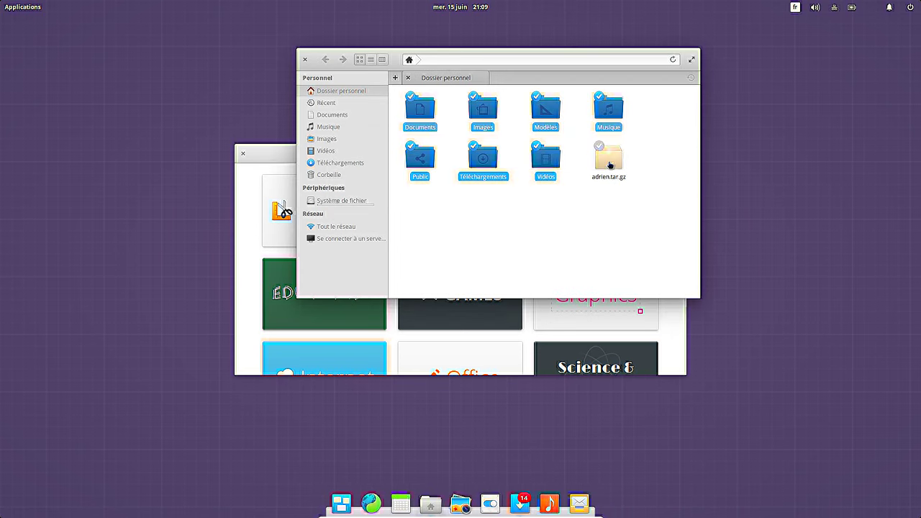
Step: Move the adrien.tar.gz archive into the Documents folder, cancelling an accidental Téléchargements move
click(587, 221)
drag(609, 157, 425, 115)
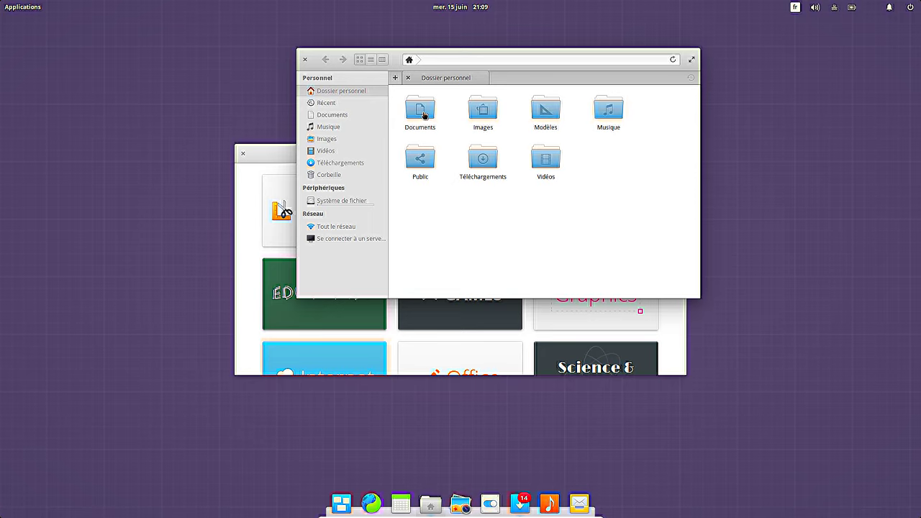
drag(478, 162, 489, 216)
click(487, 252)
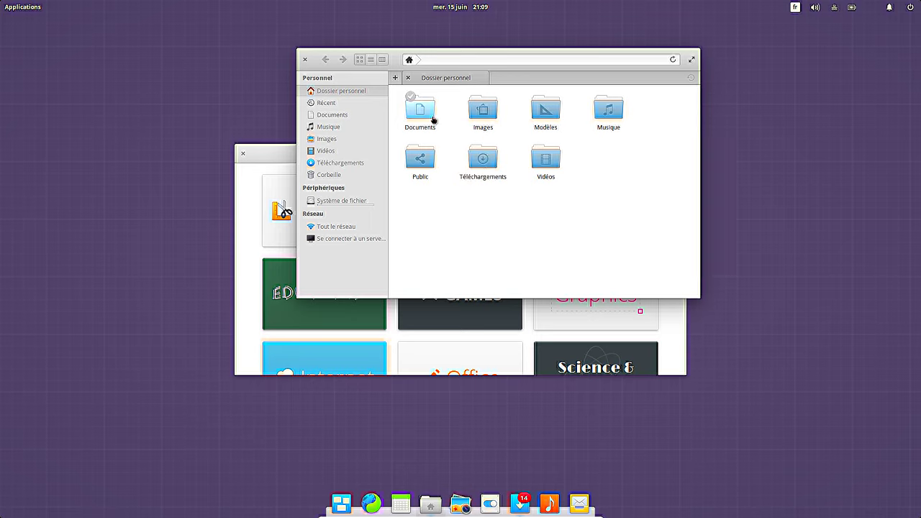
Step: Open Documents and extract the archive there with Extraire ici
double_click(434, 120)
right_click(426, 115)
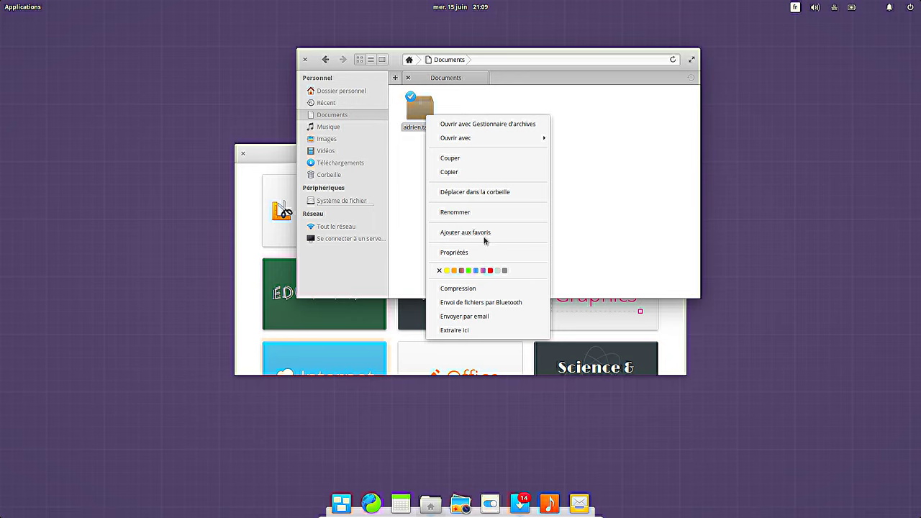
click(475, 331)
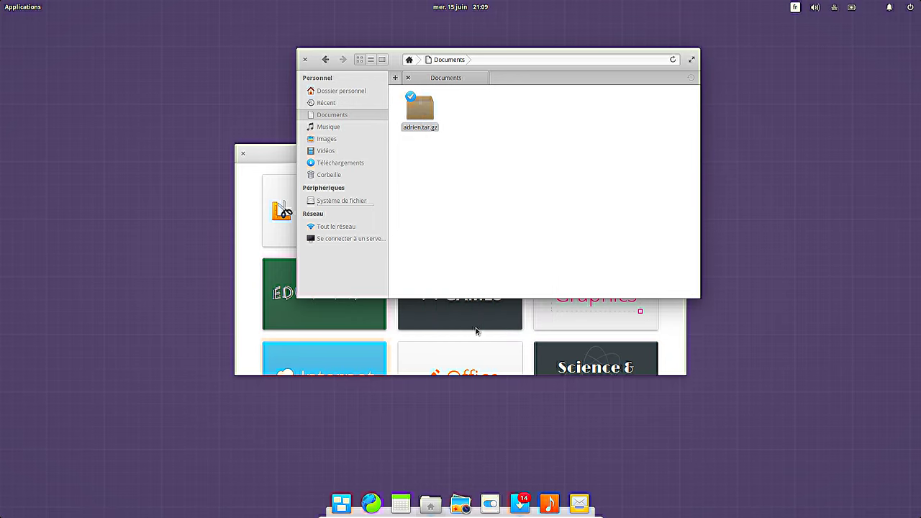
click(467, 144)
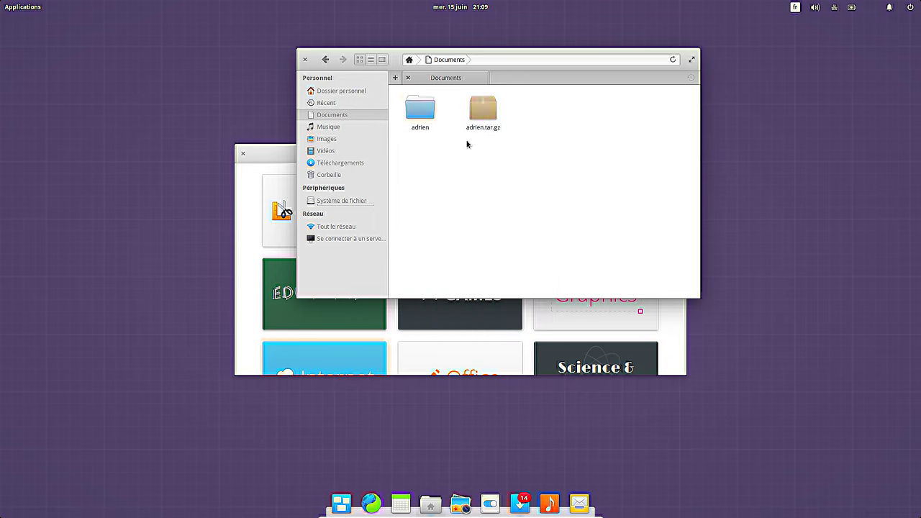
mouse_move(482, 108)
mouse_down()
mouse_move(449, 128)
mouse_move(487, 136)
mouse_move(483, 124)
mouse_up()
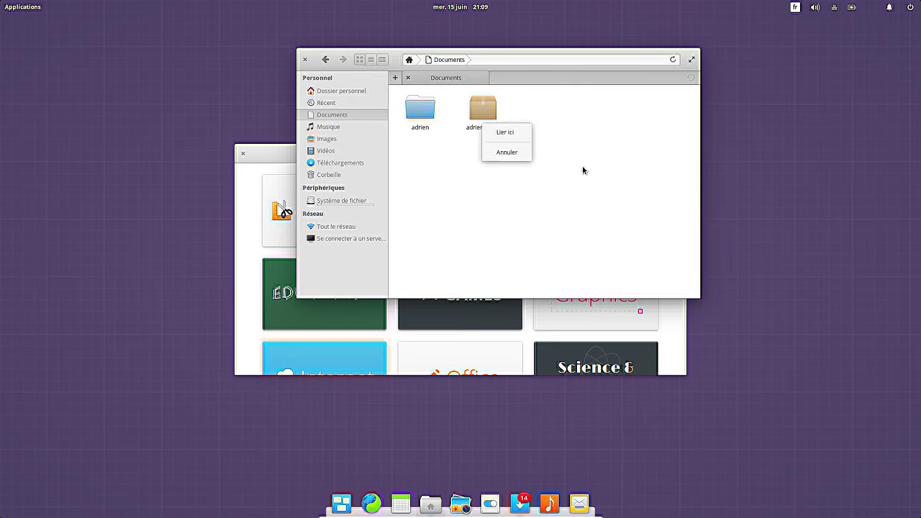
click(630, 160)
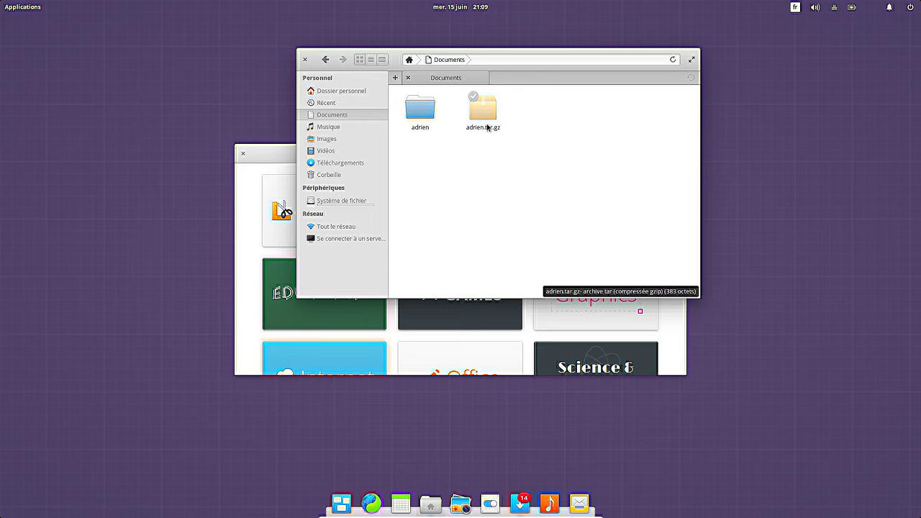
right_click(450, 192)
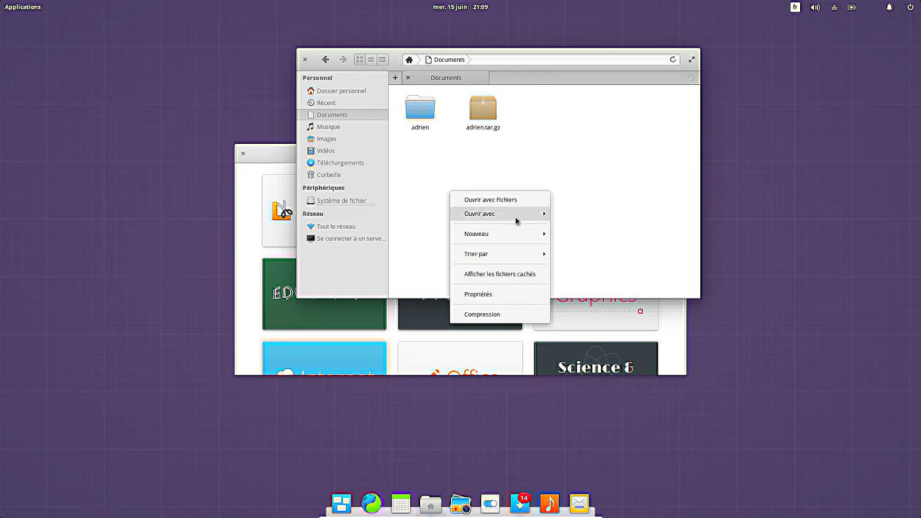
mouse_move(516, 221)
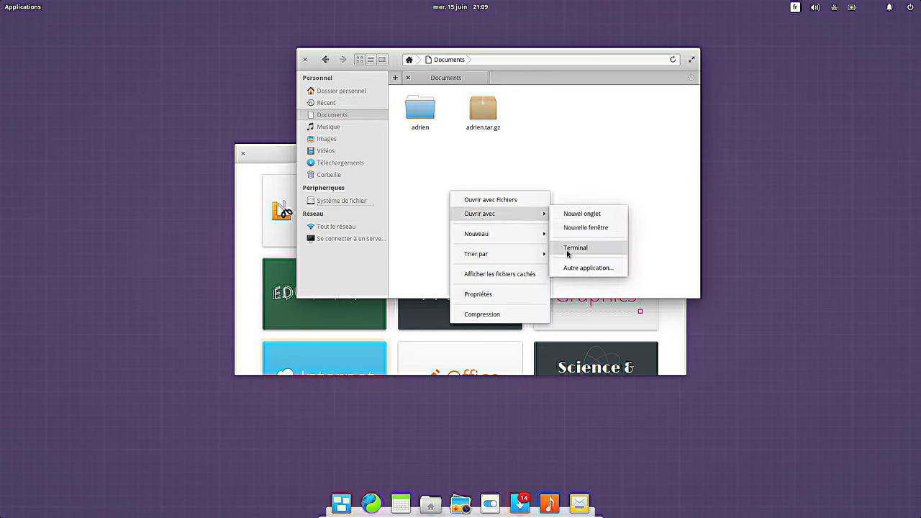
click(568, 250)
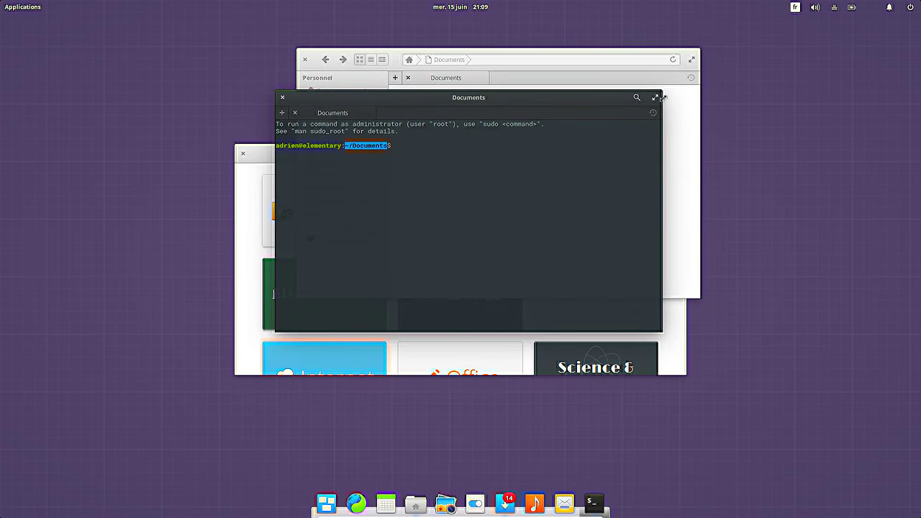
click(284, 99)
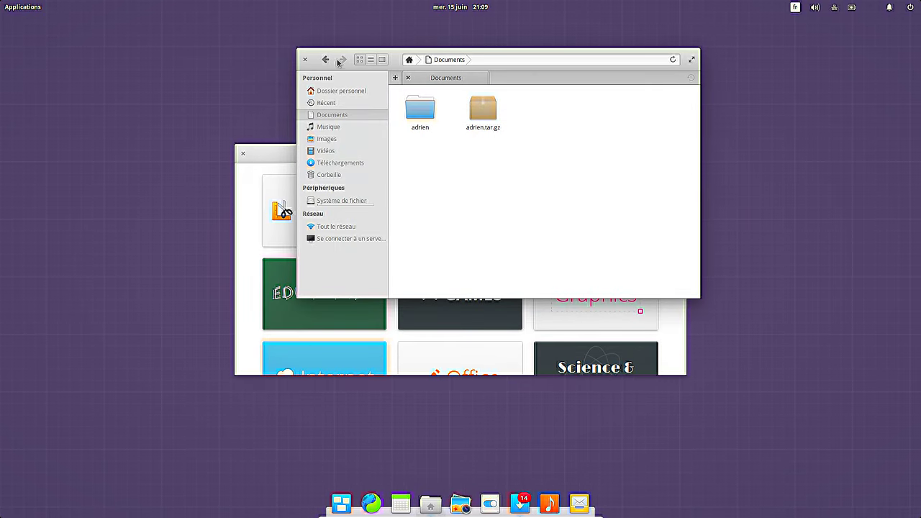
click(421, 110)
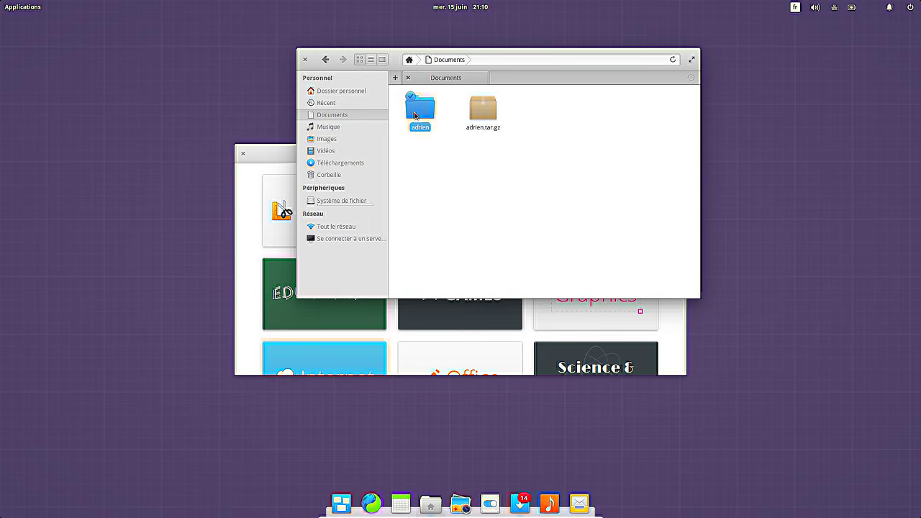
click(445, 61)
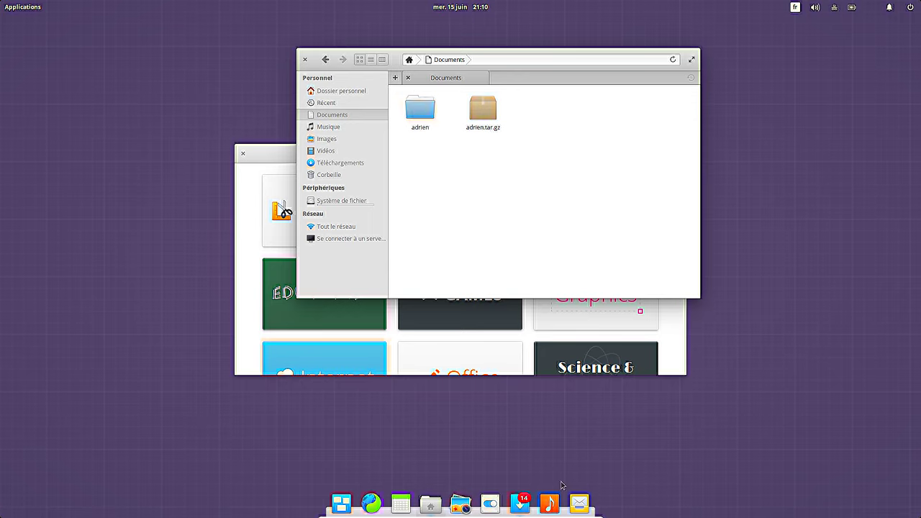
right_click(430, 507)
click(648, 85)
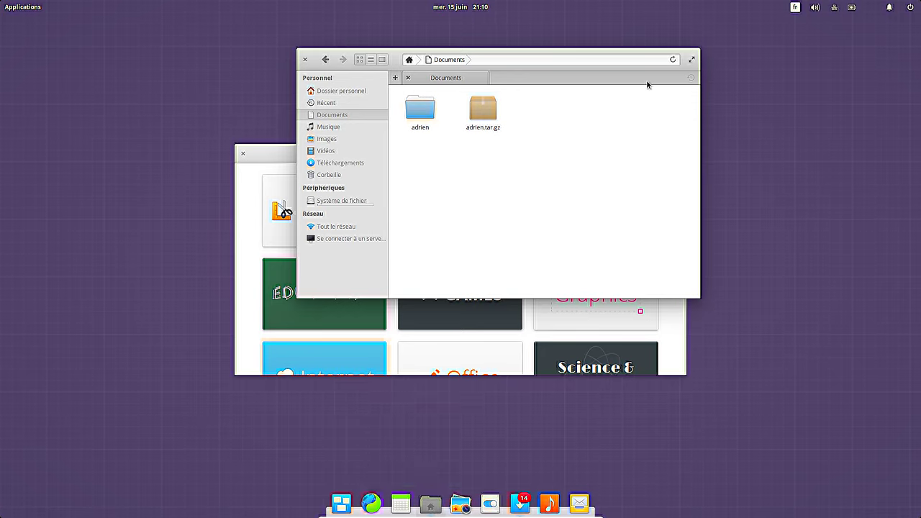
right_click(325, 60)
click(545, 215)
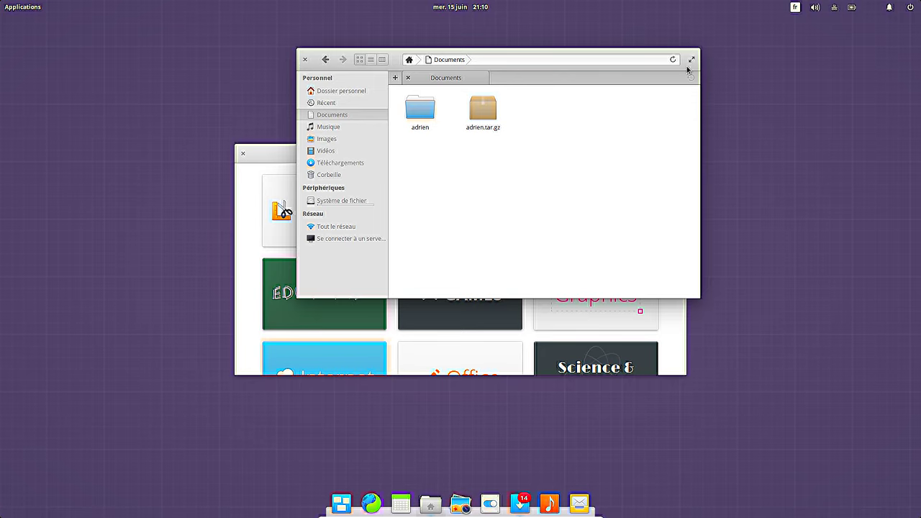
right_click(562, 144)
click(602, 247)
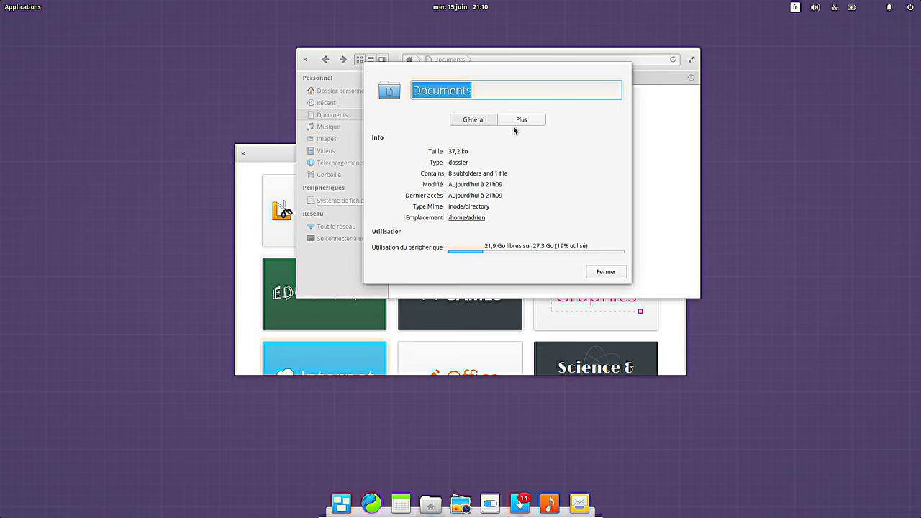
click(539, 121)
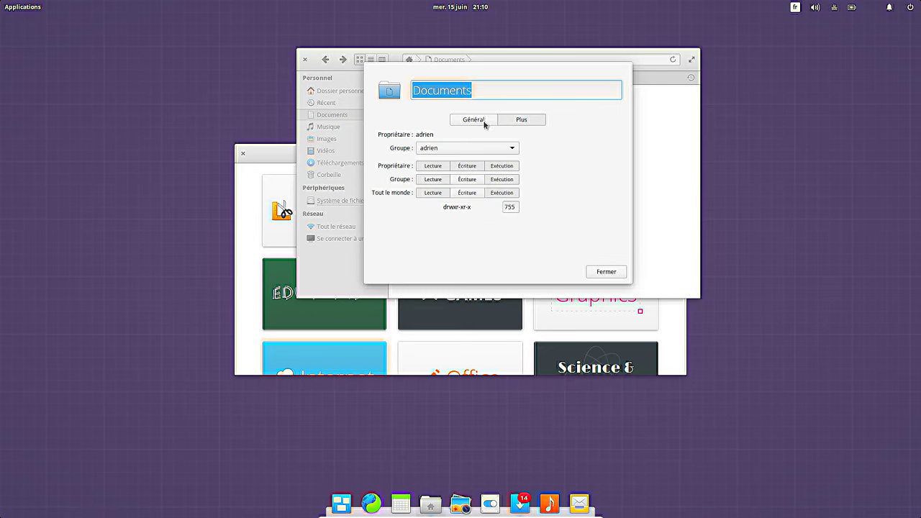
click(485, 122)
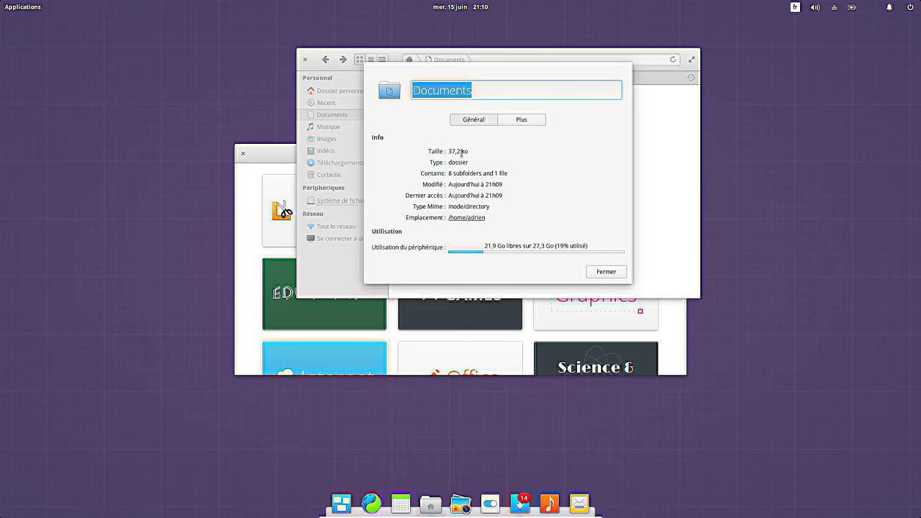
click(605, 272)
mouse_move(472, 496)
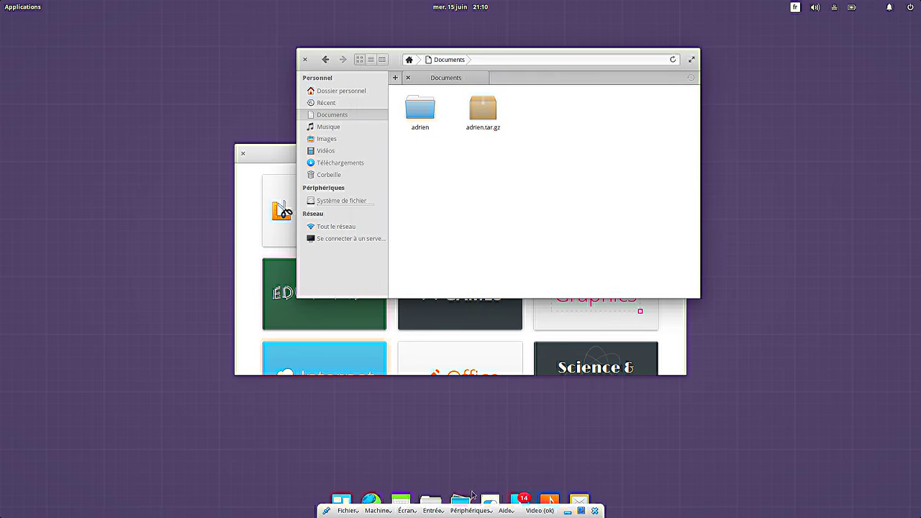
right_click(430, 503)
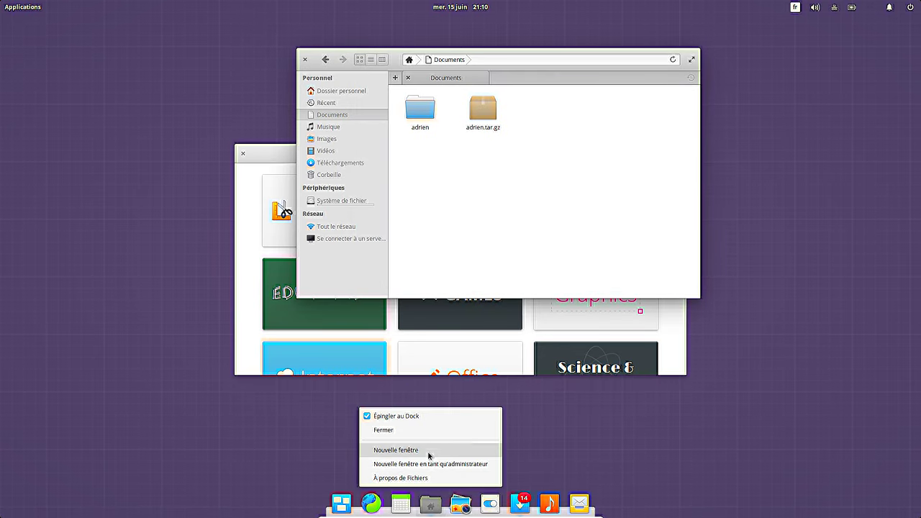
click(428, 478)
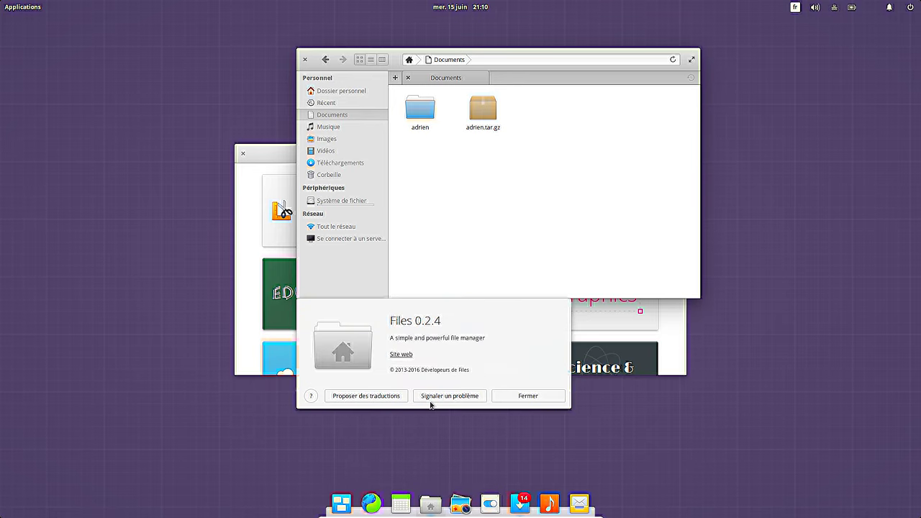
click(534, 401)
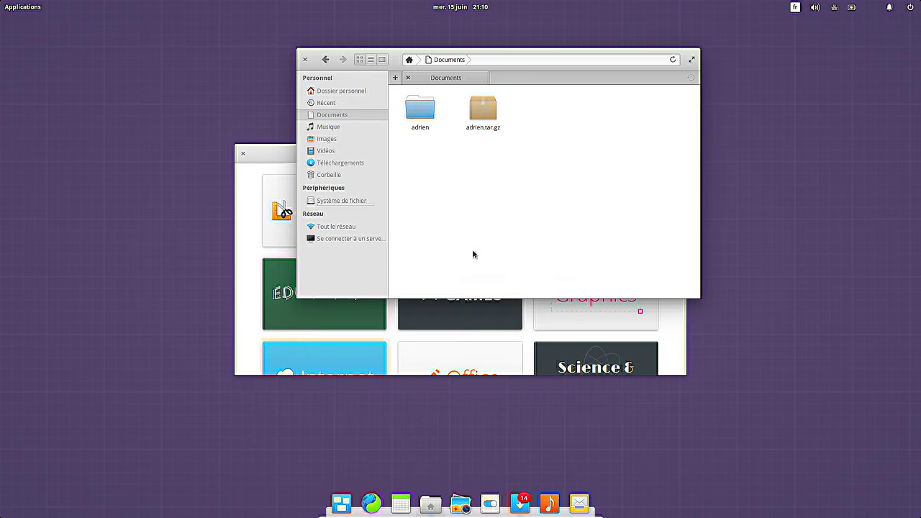
Step: Tag the extracted folder in Documents with the red colour tag
right_click(428, 117)
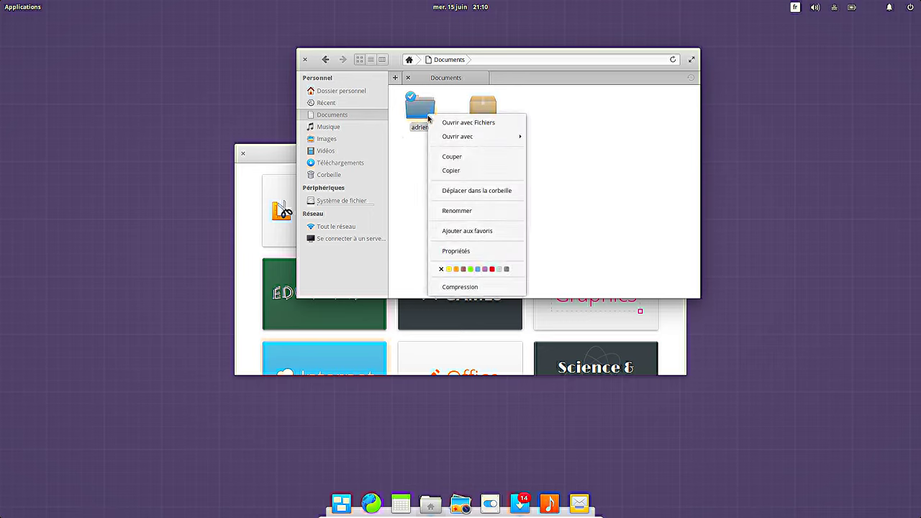
click(493, 270)
click(442, 185)
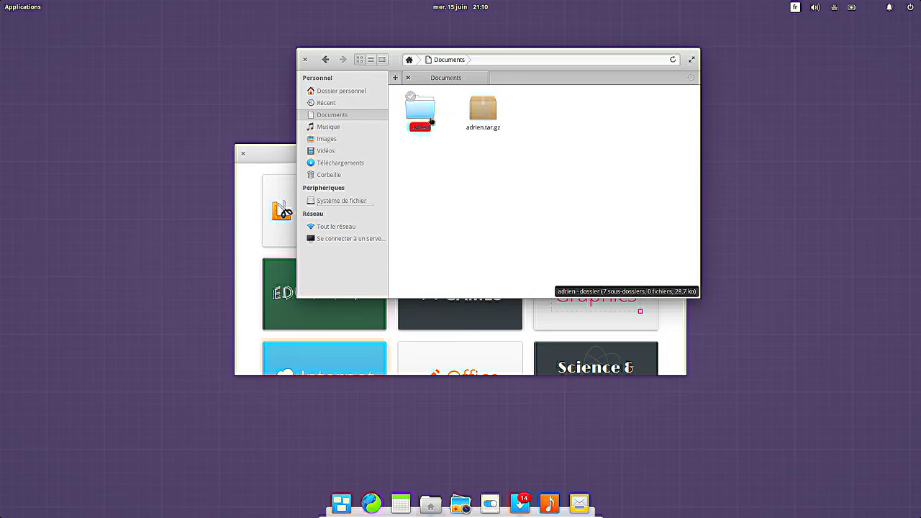
Step: Bookmark the folder in the sidebar and open it from the new bookmark
drag(432, 117, 334, 172)
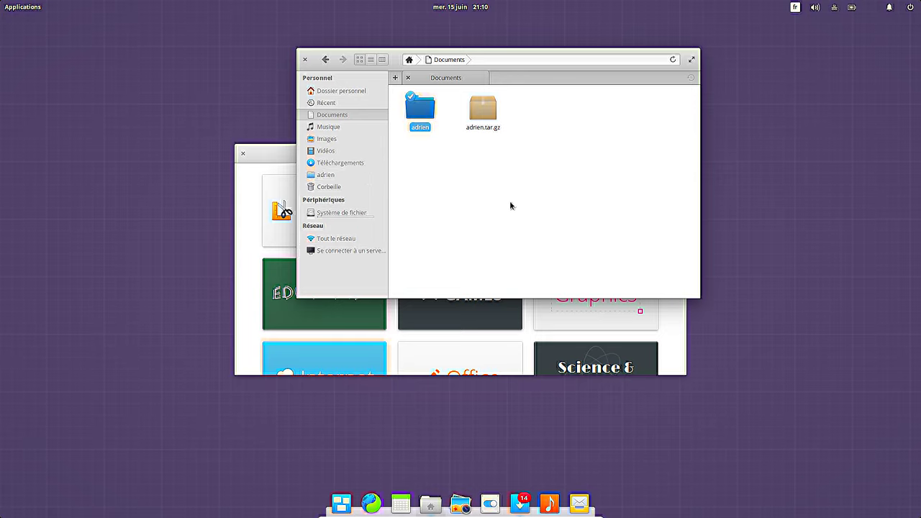
click(321, 151)
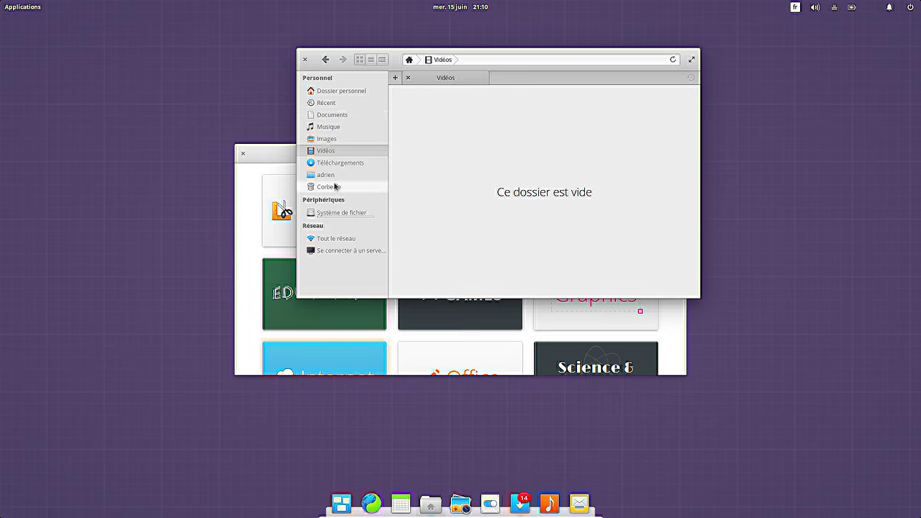
click(328, 175)
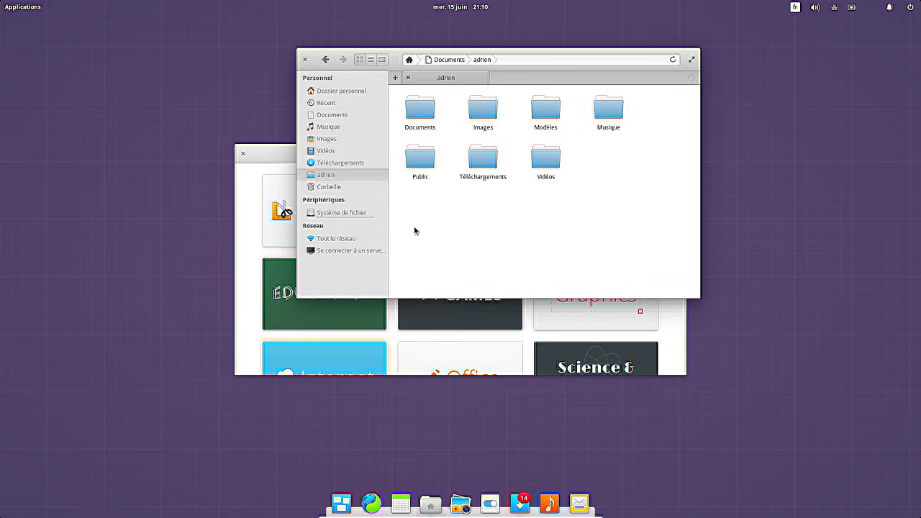
Step: Start a Se connecter à un serveur connection and set its type to SSH
click(364, 252)
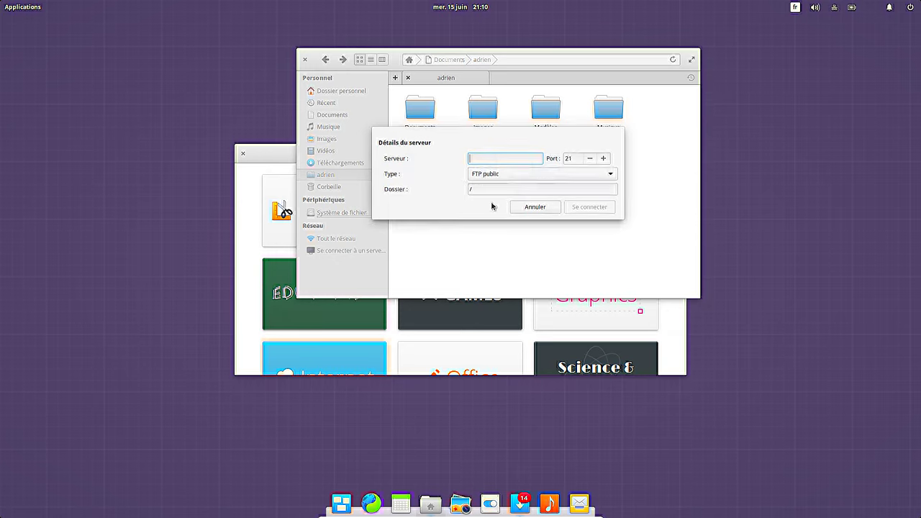
click(504, 173)
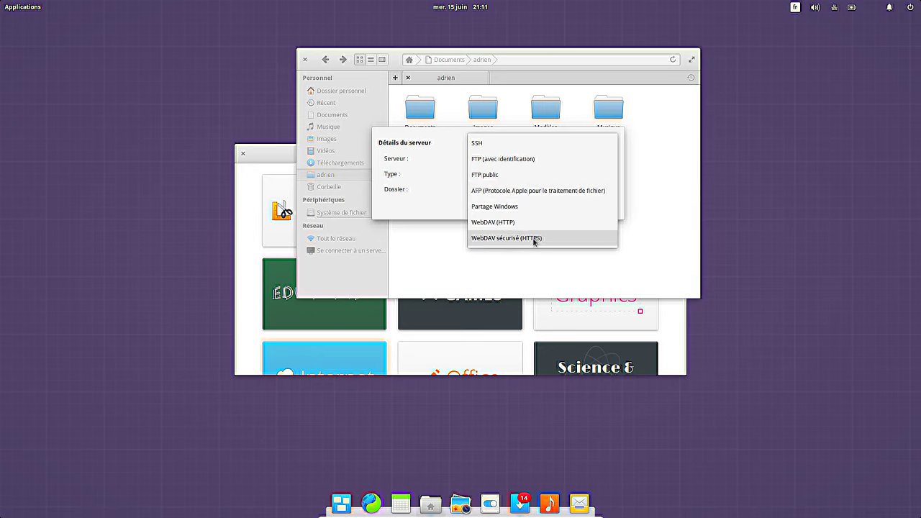
click(507, 146)
click(490, 187)
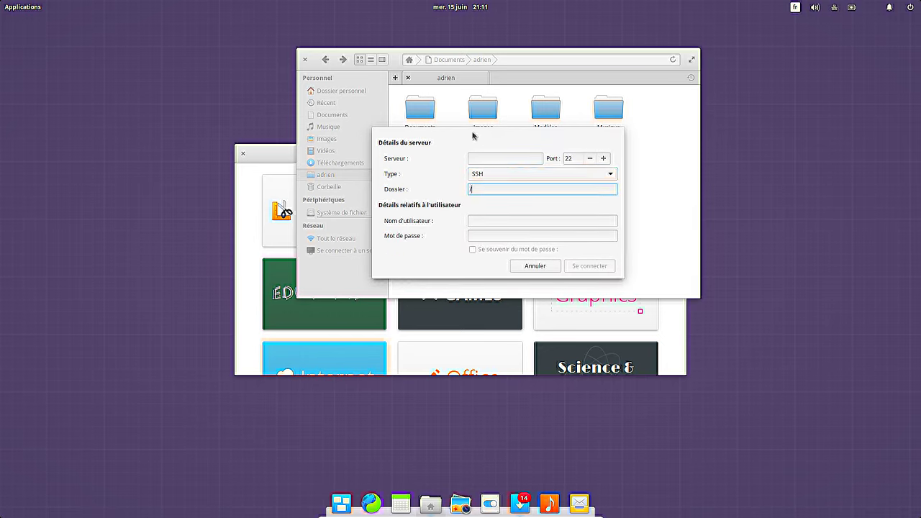
drag(473, 136, 514, 123)
Step: Connect to server 10.21.21.253, folder home, with the user name and password, accepting the unverified identity
click(527, 146)
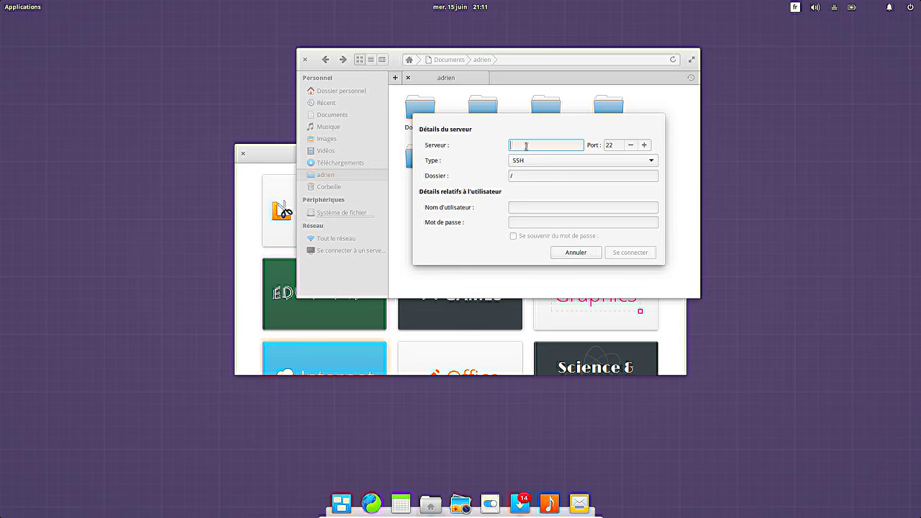
text(10.21.21.253)
click(524, 176)
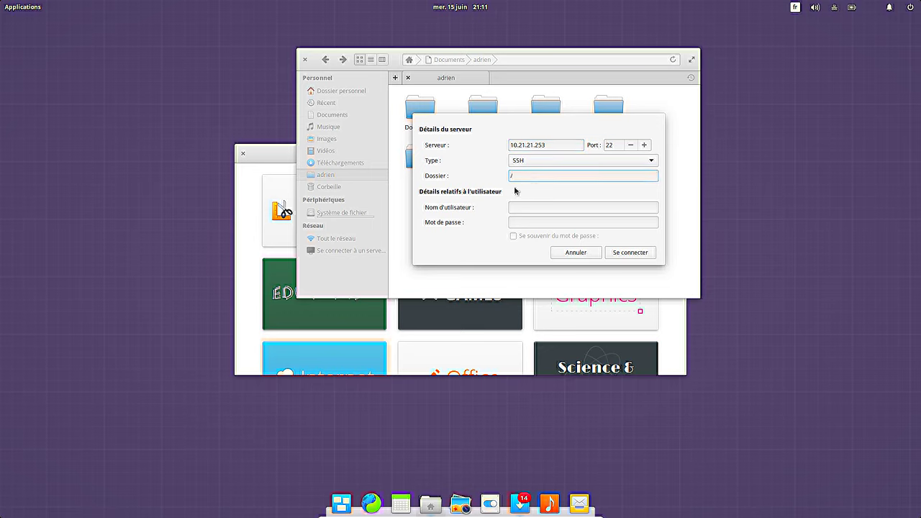
text(home)
click(518, 205)
text(adrien/tmp)
key(Tab)
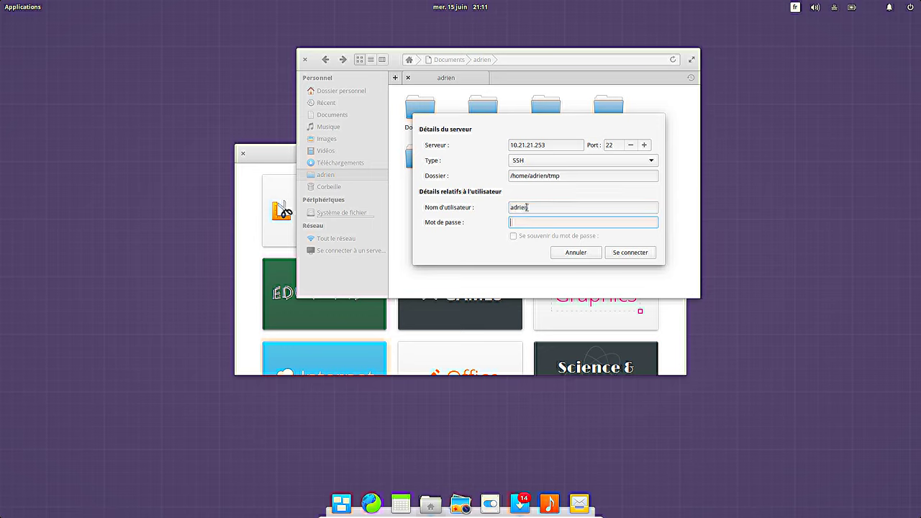
text(•••)
click(623, 253)
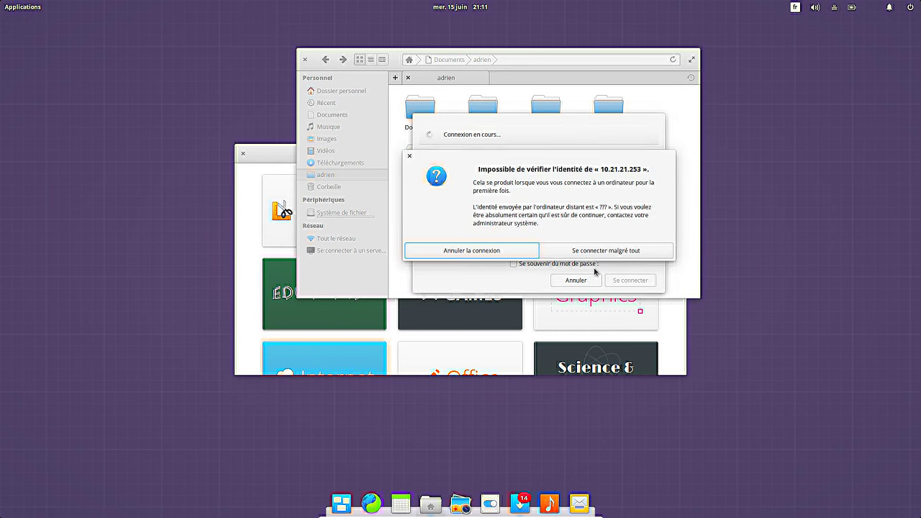
click(621, 255)
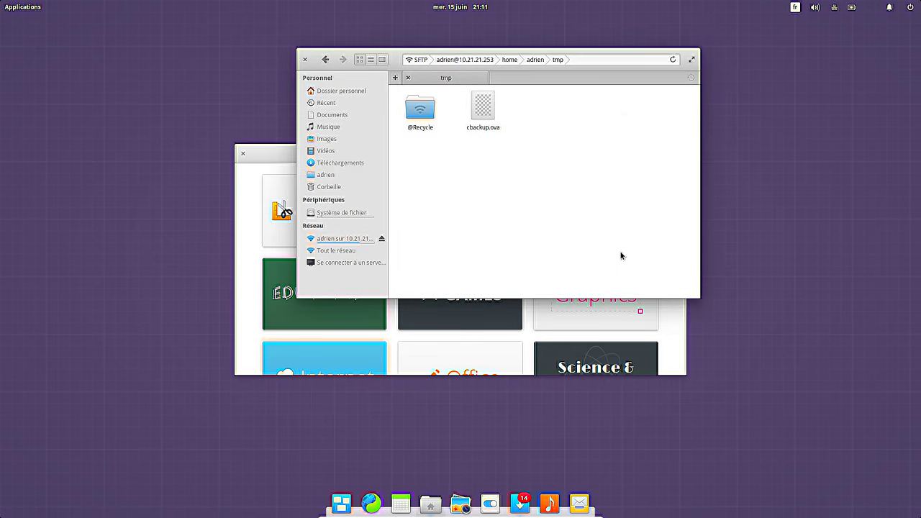
click(419, 116)
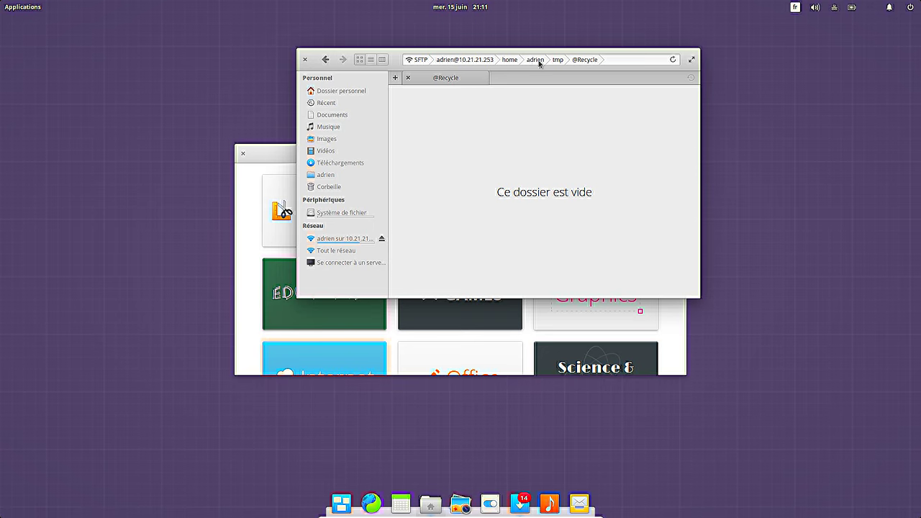
click(538, 62)
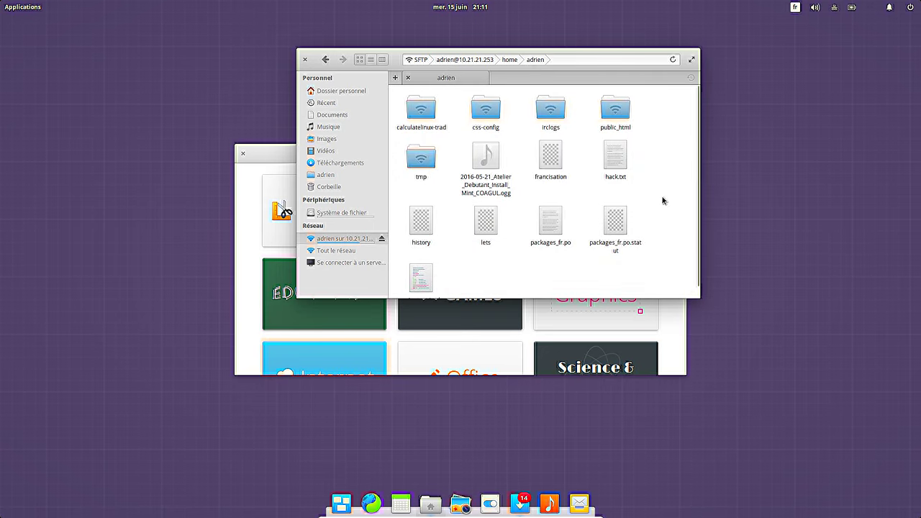
scroll(663, 200, down, 1)
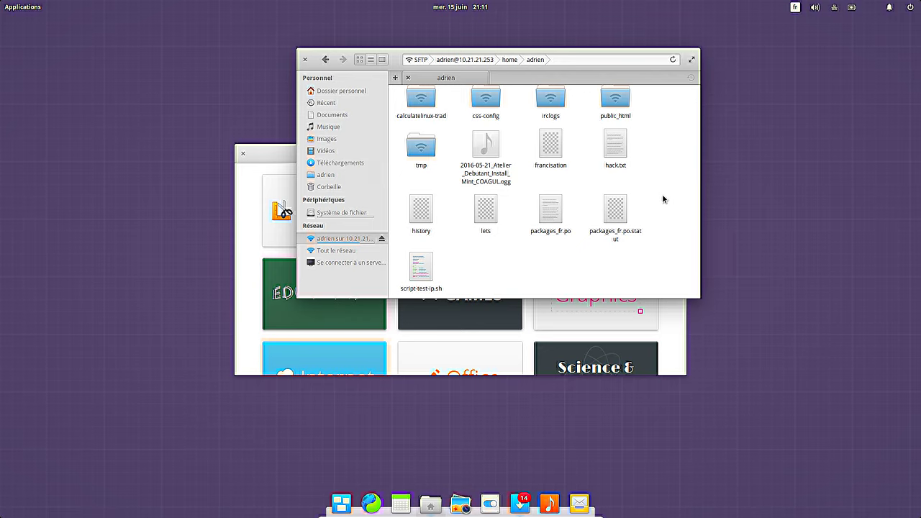
scroll(663, 200, up, 1)
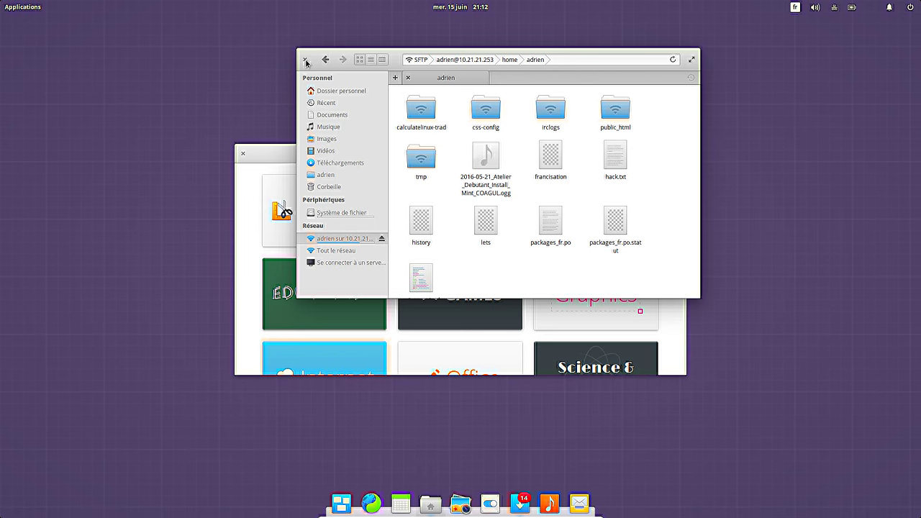
click(306, 61)
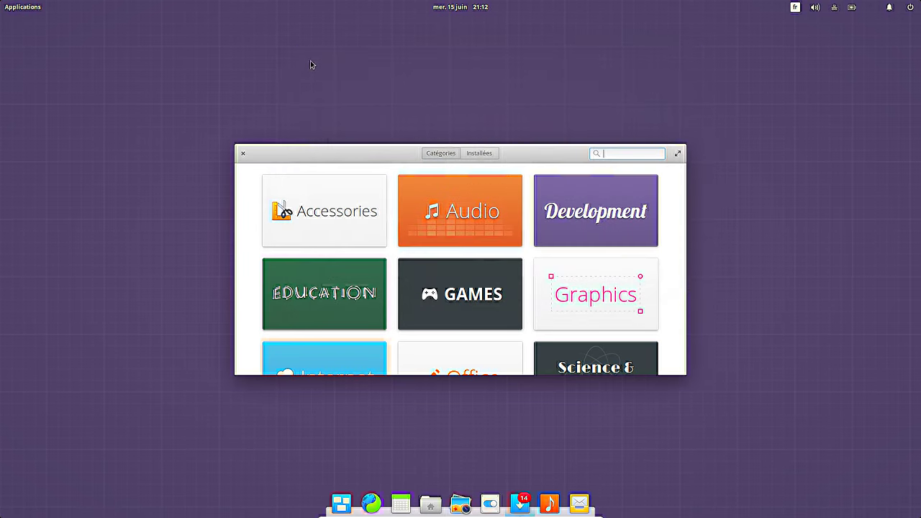
Step: Maximize AppCenter, search 'firefox' to find Firefox Web Browser, then clear the search
click(678, 154)
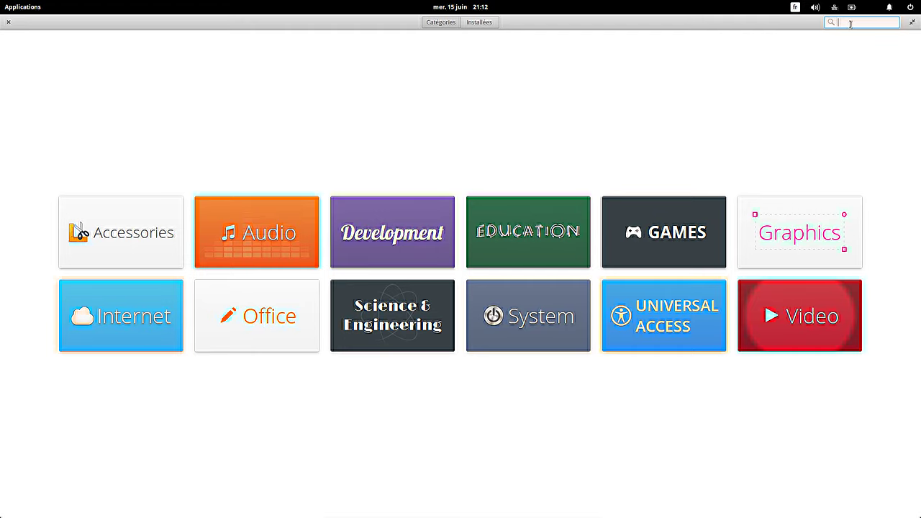
text(firefox)
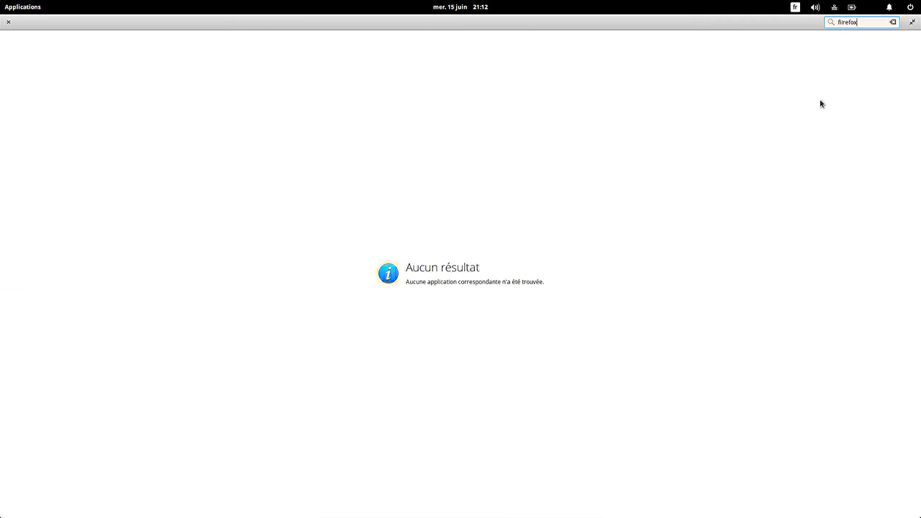
drag(867, 24, 688, 6)
key(BackSpace)
text(firefox)
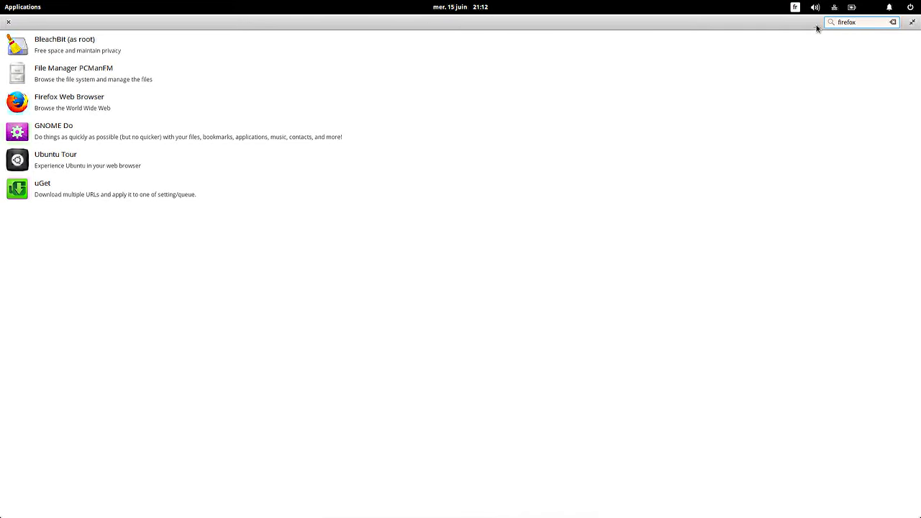
click(893, 23)
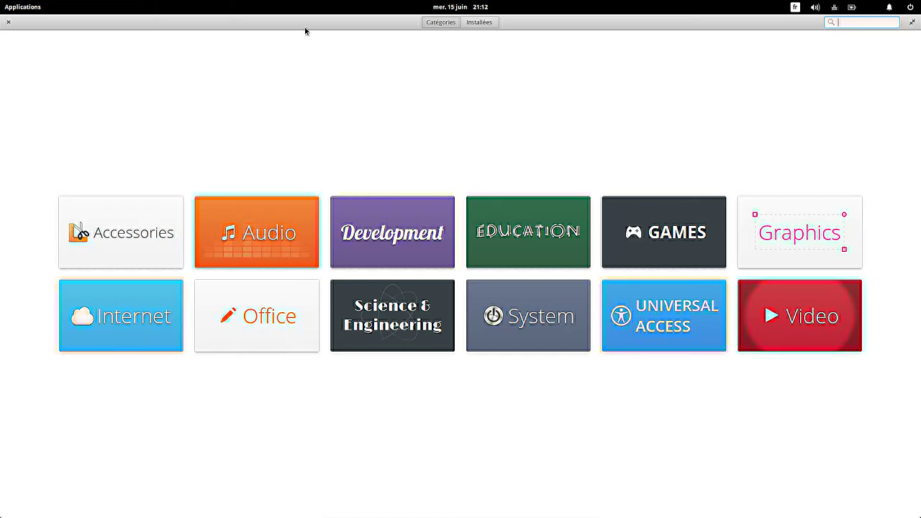
Step: Open Firefox Web Browser from the Internet category and authenticate with the account password to install it
click(123, 329)
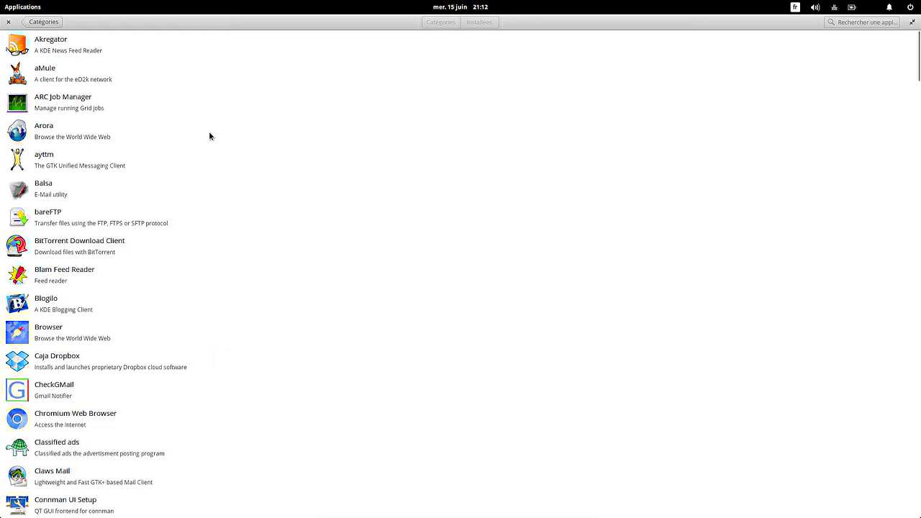
scroll(195, 220, down, 15)
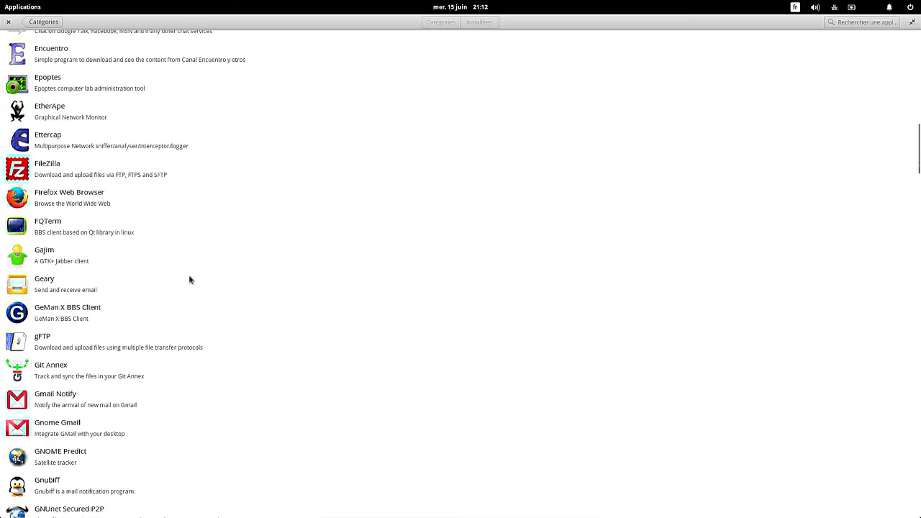
click(92, 185)
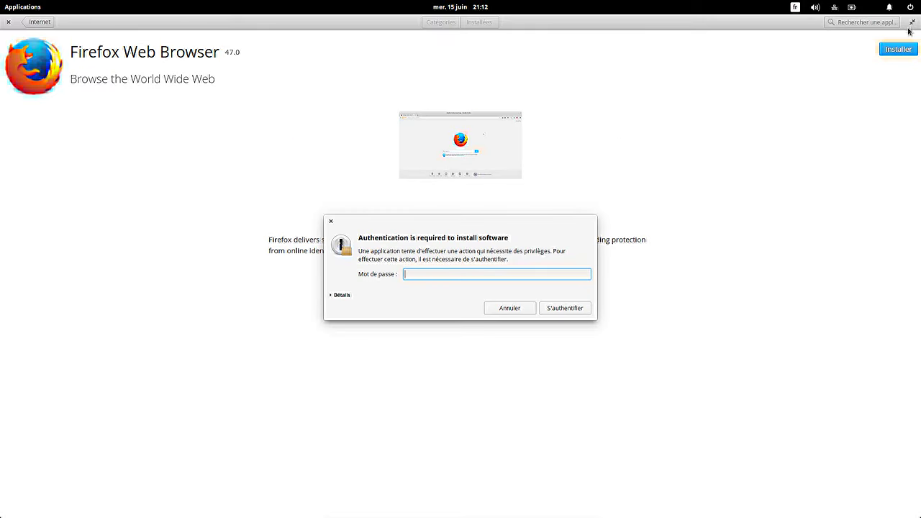
text(******)
key(Return)
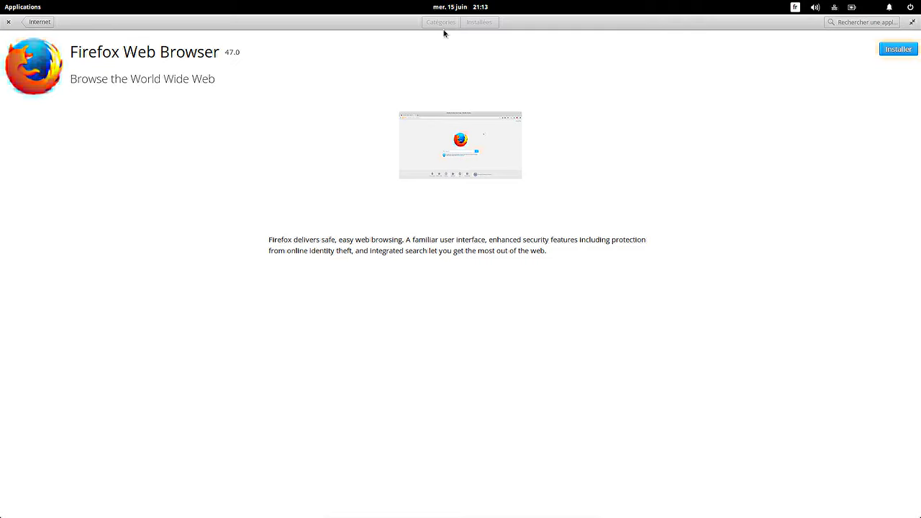
Step: Show and dismiss the applications launcher, then take the virtual machine out of full screen
key(super)
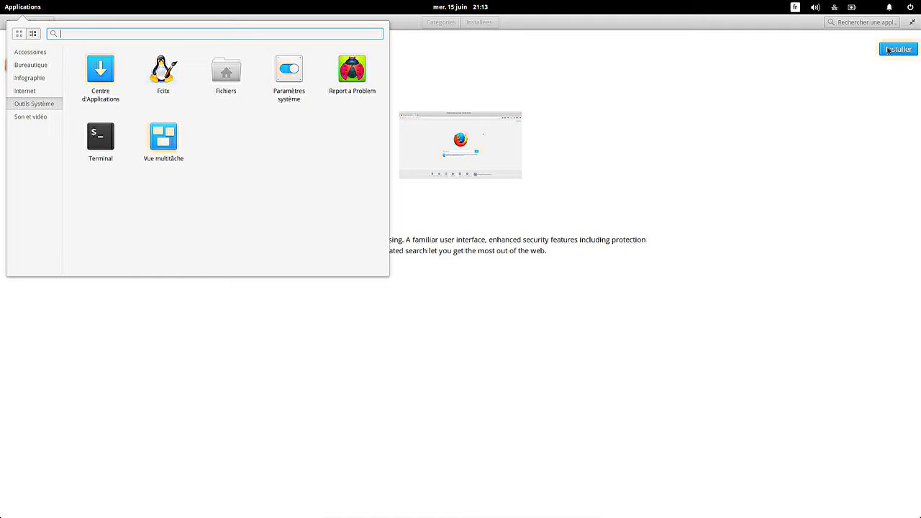
click(911, 23)
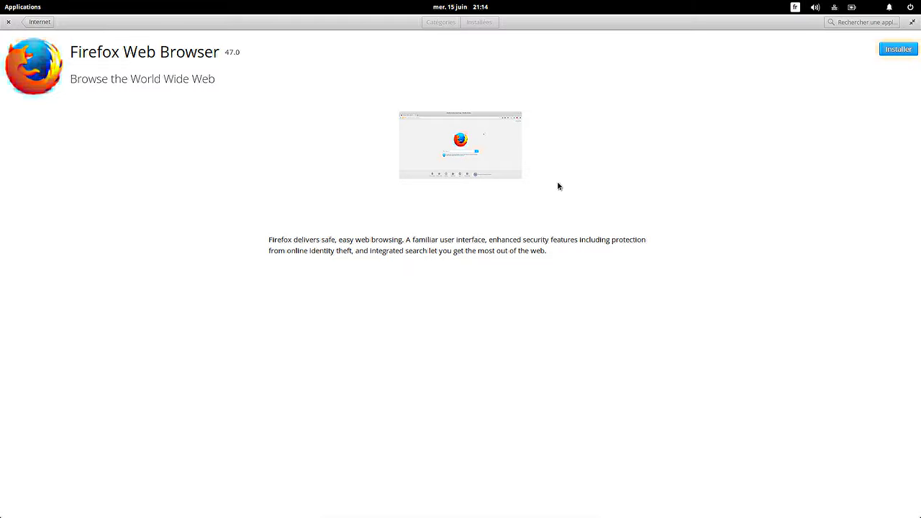
key(ctrl+f)
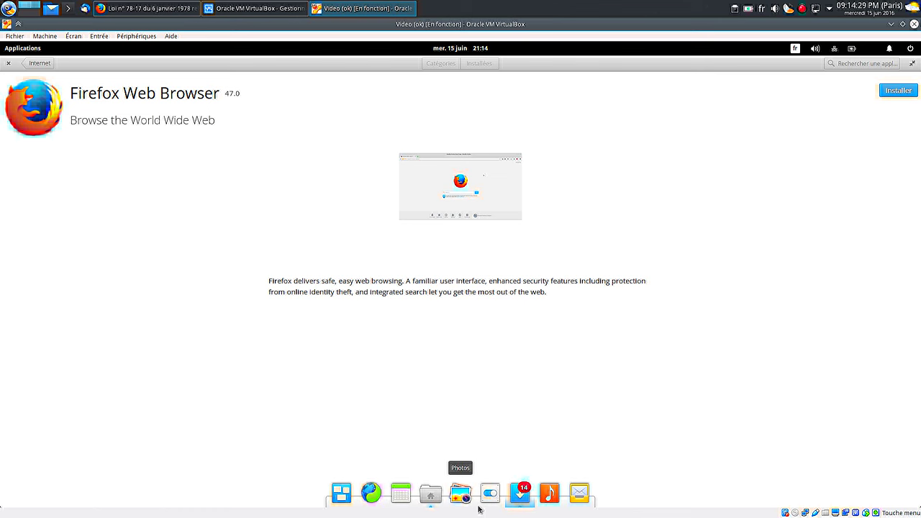
Step: Hide AppCenter, switch Files to Dossier personnel, then bring AppCenter's Firefox page back
click(518, 497)
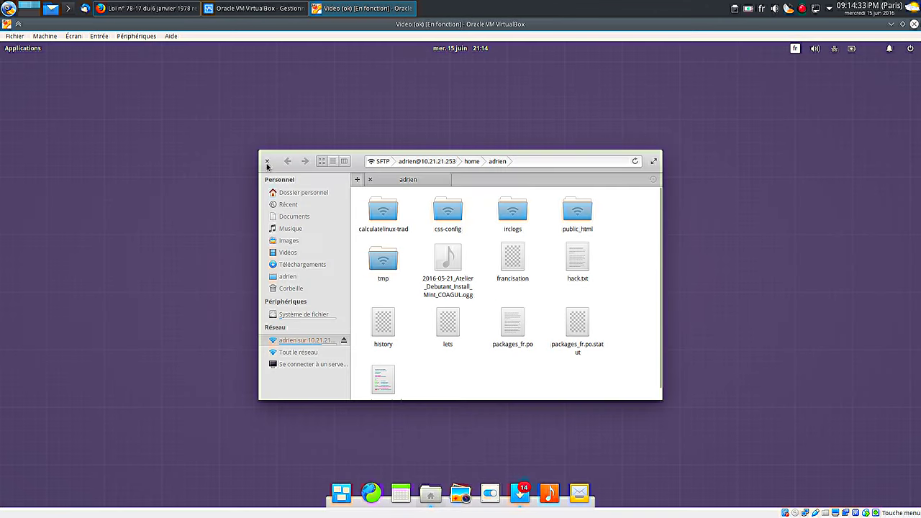
click(297, 196)
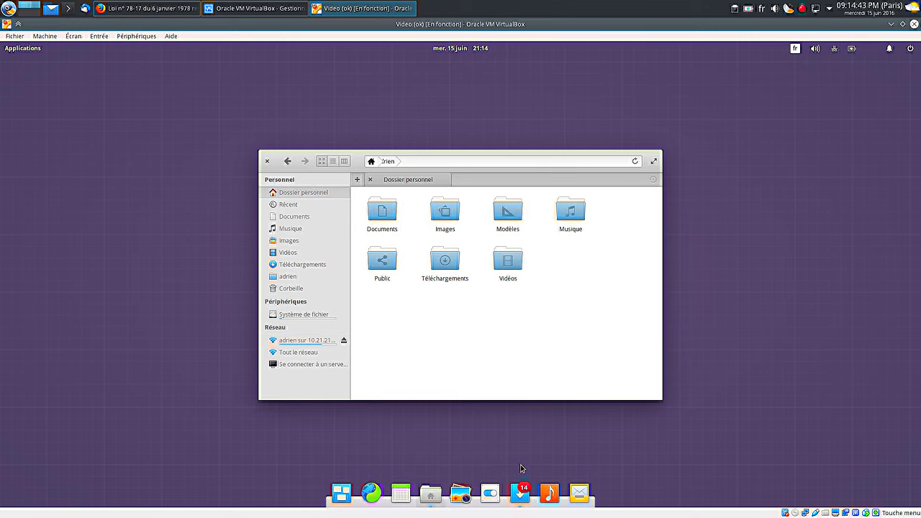
click(523, 492)
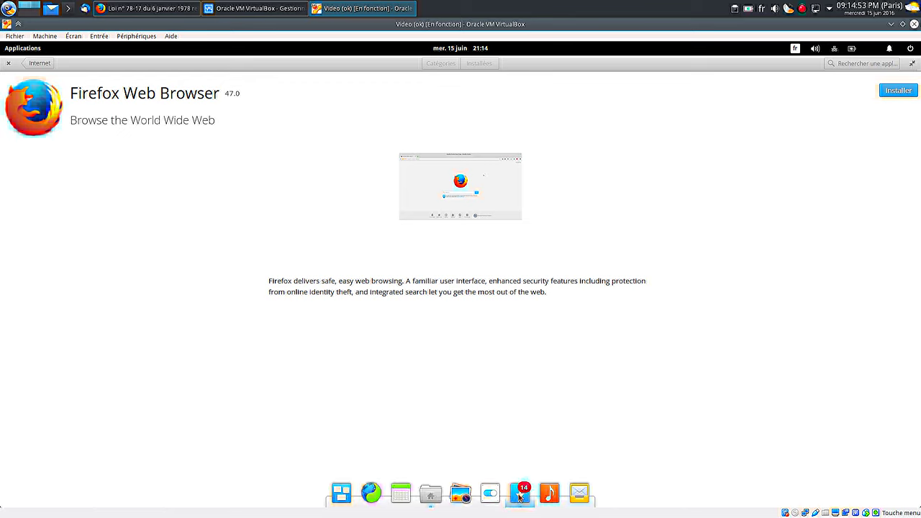
Step: Ask AppCenter to close from its dock menu, then choose Attendre when it stops responding
right_click(520, 496)
click(517, 453)
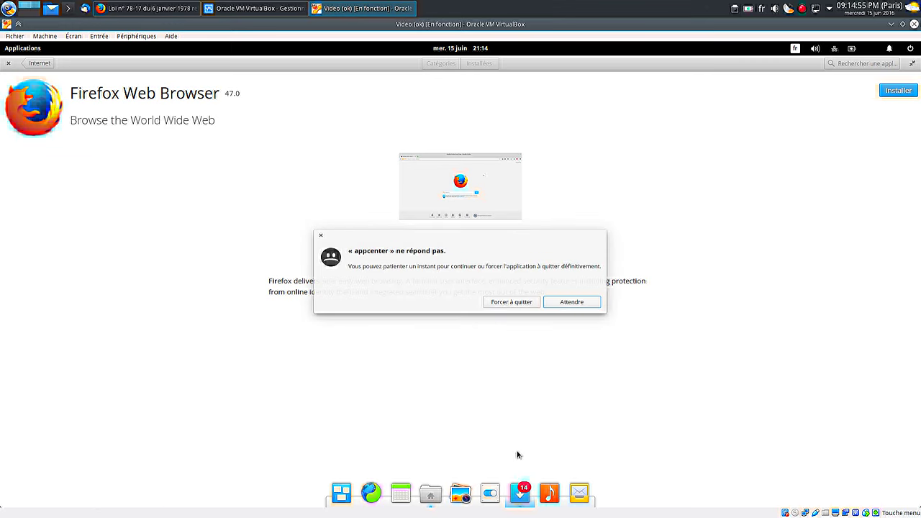
click(573, 306)
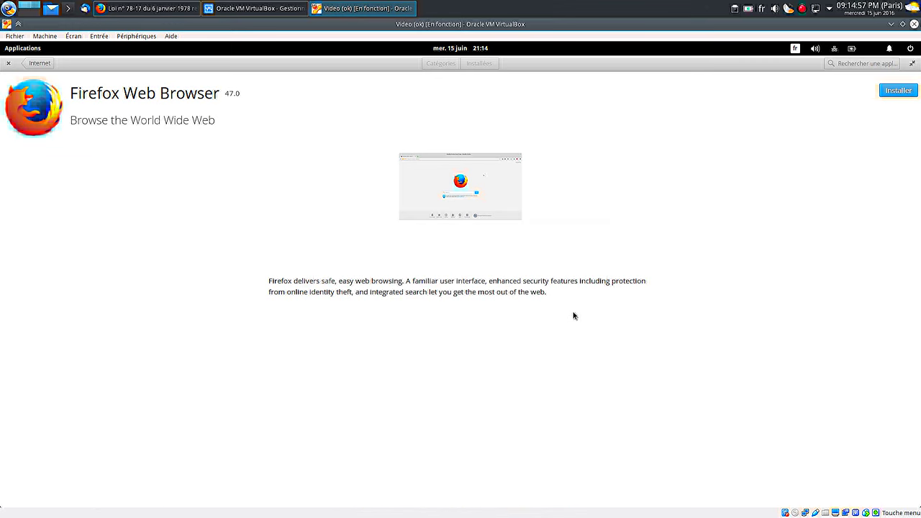
Step: Close AppCenter again with Forcer à quitter, then return the virtual machine to full screen
mouse_move(507, 508)
right_click(519, 494)
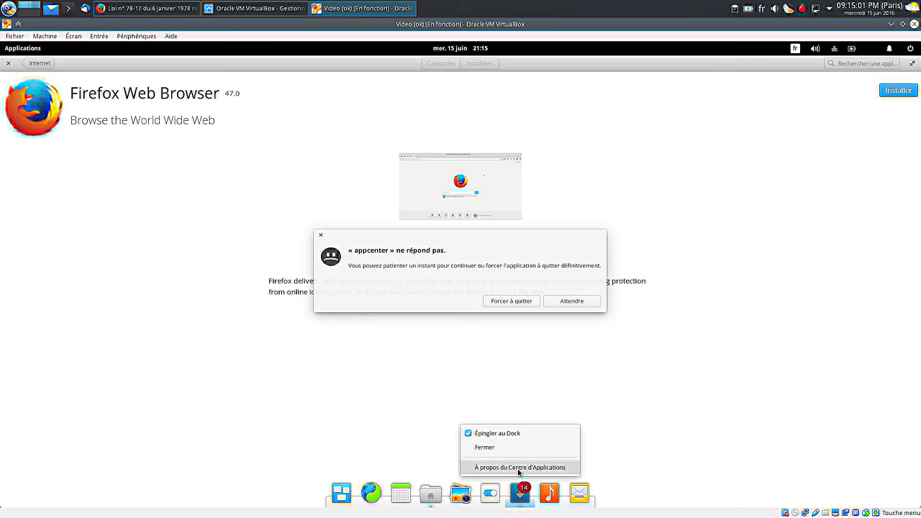
click(516, 311)
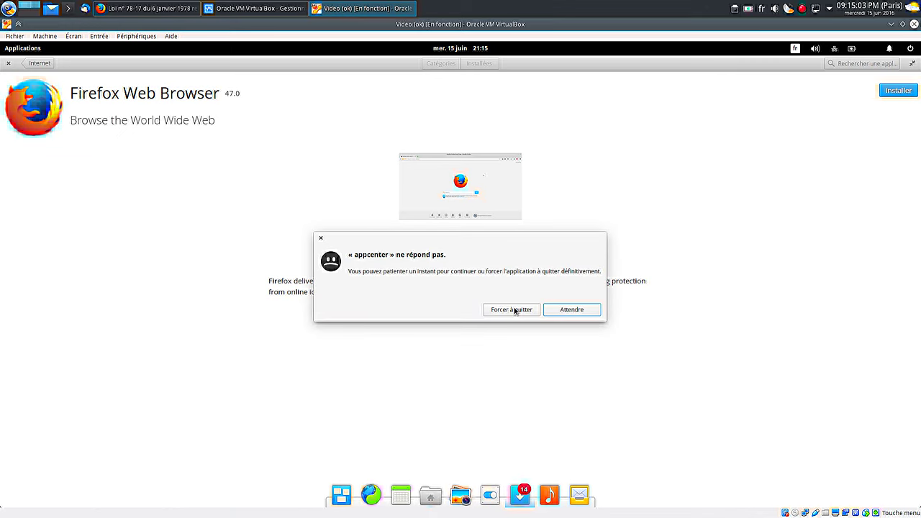
click(515, 310)
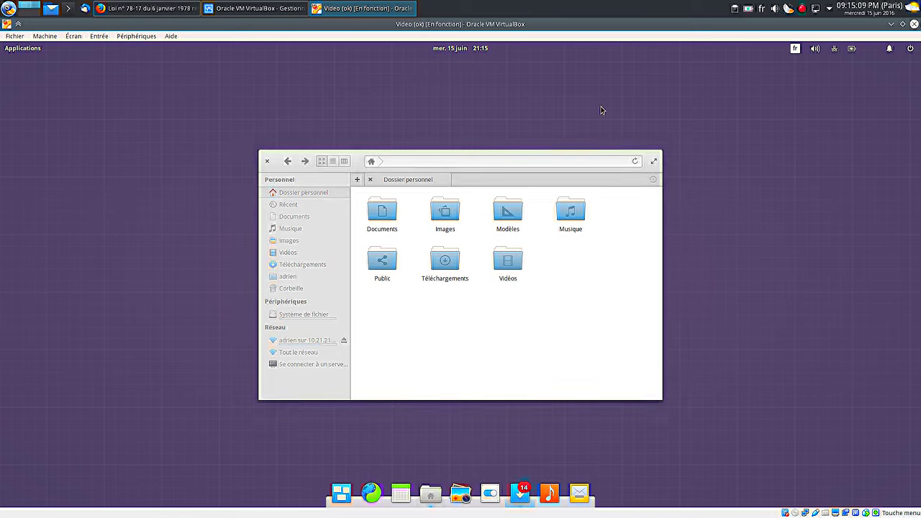
key(ctrl+f)
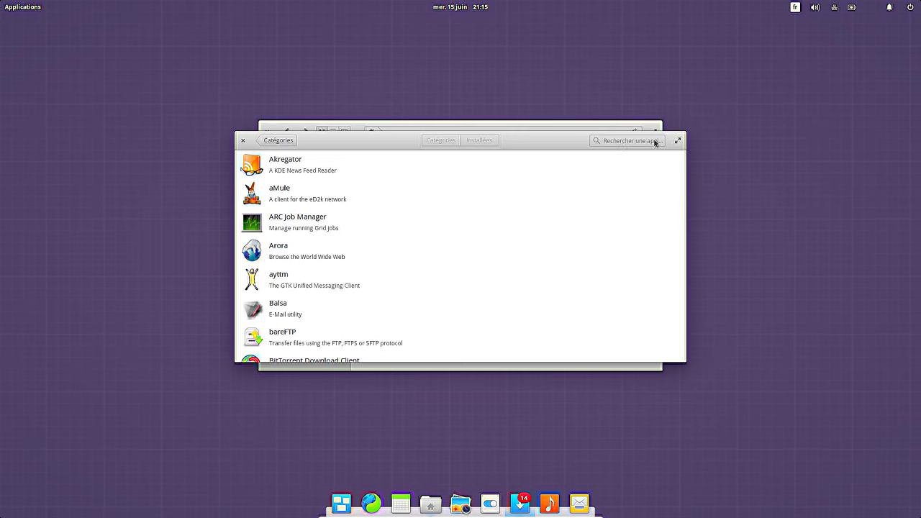
Step: Move the AppCenter window aside and close the Files window
drag(349, 140, 350, 202)
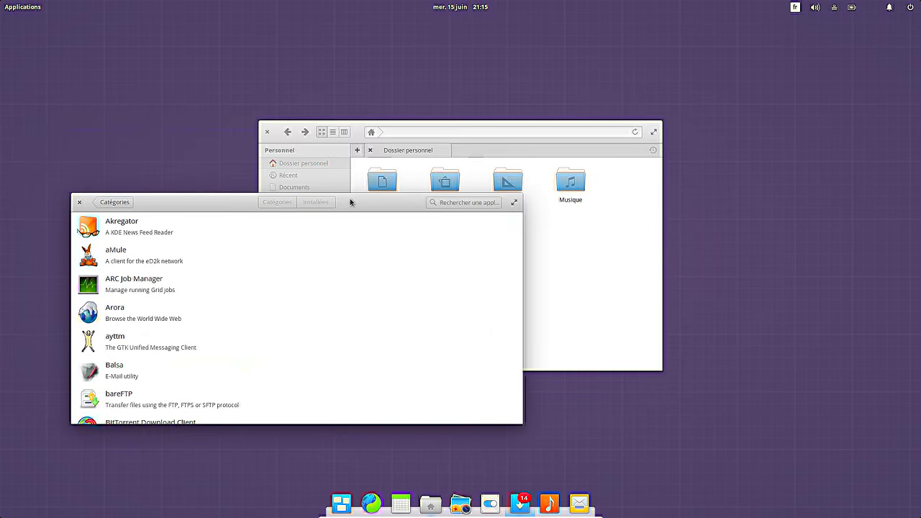
click(269, 137)
click(209, 206)
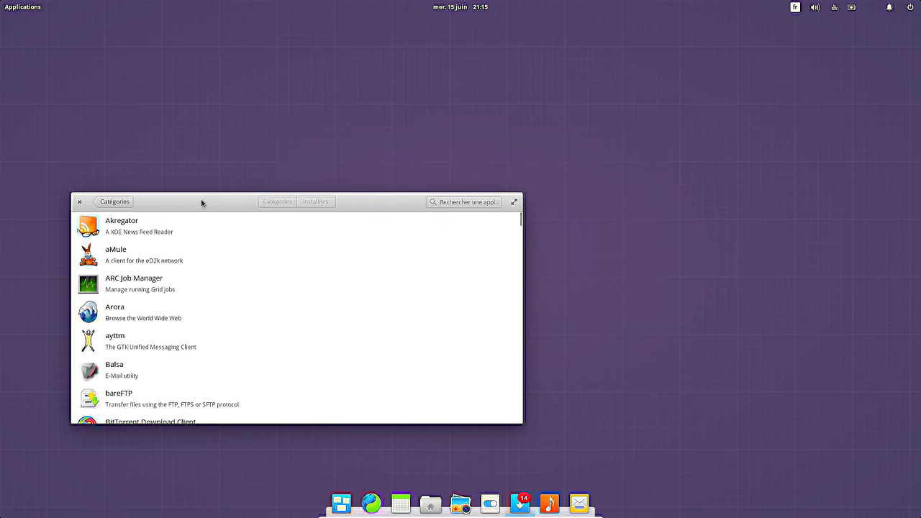
drag(202, 202, 269, 170)
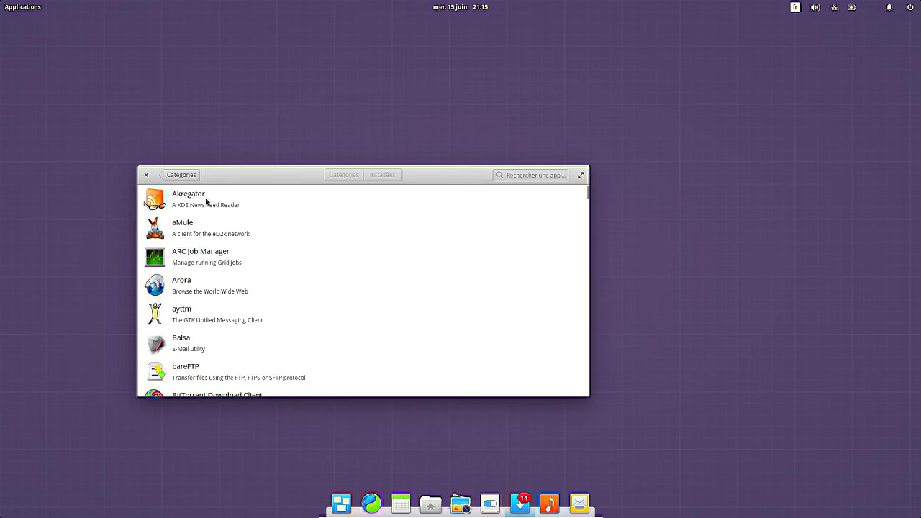
Step: Reopen the Firefox Web Browser page from the Internet category and centre the window
click(174, 176)
click(247, 350)
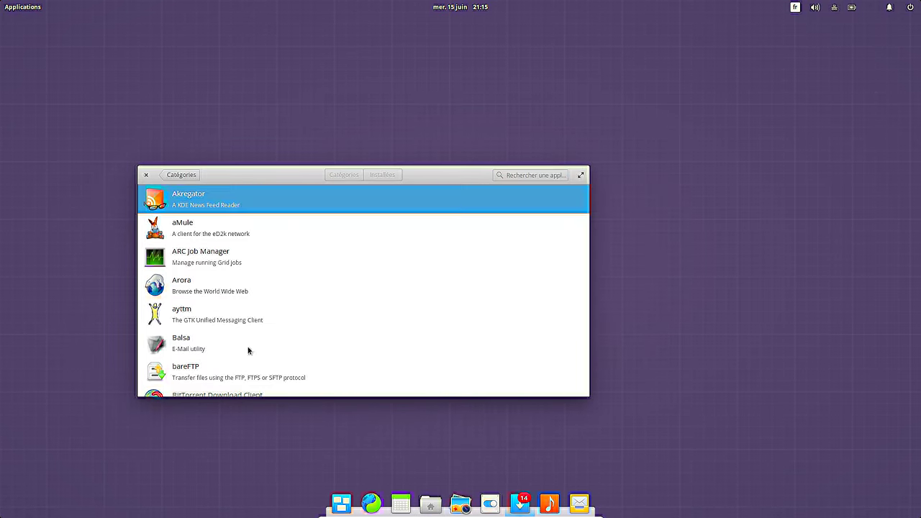
scroll(427, 301, down, 5)
scroll(428, 301, down, 15)
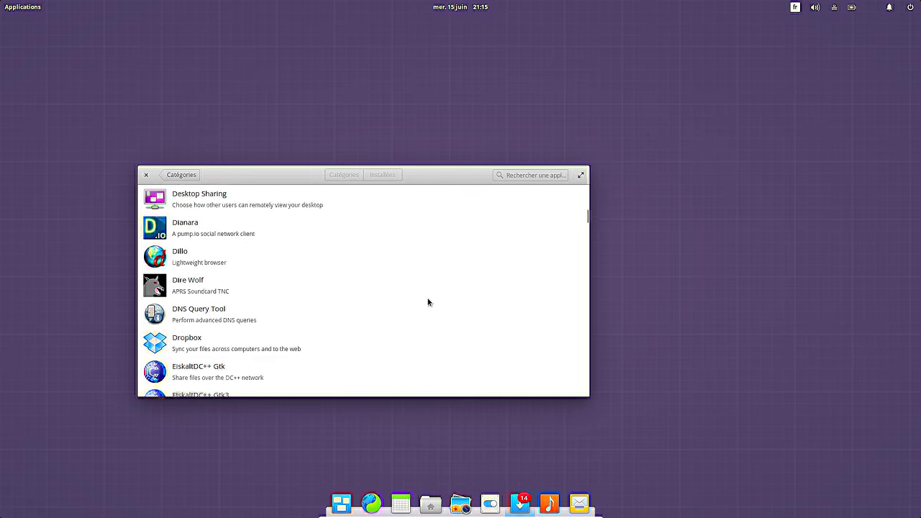
scroll(423, 308, up, 4)
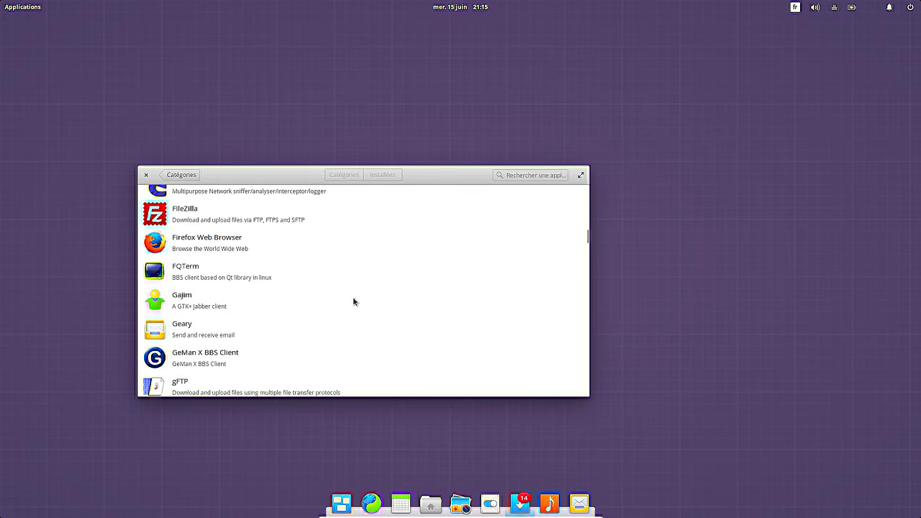
click(203, 249)
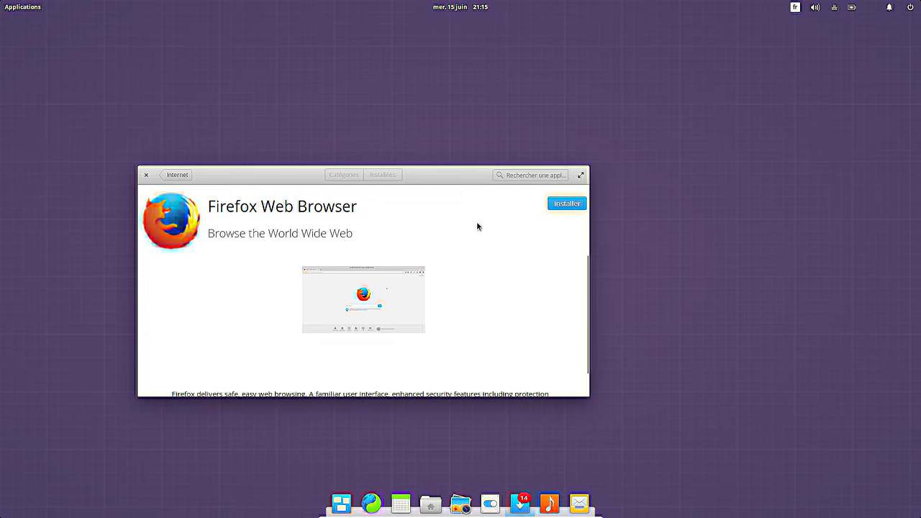
drag(453, 170, 547, 114)
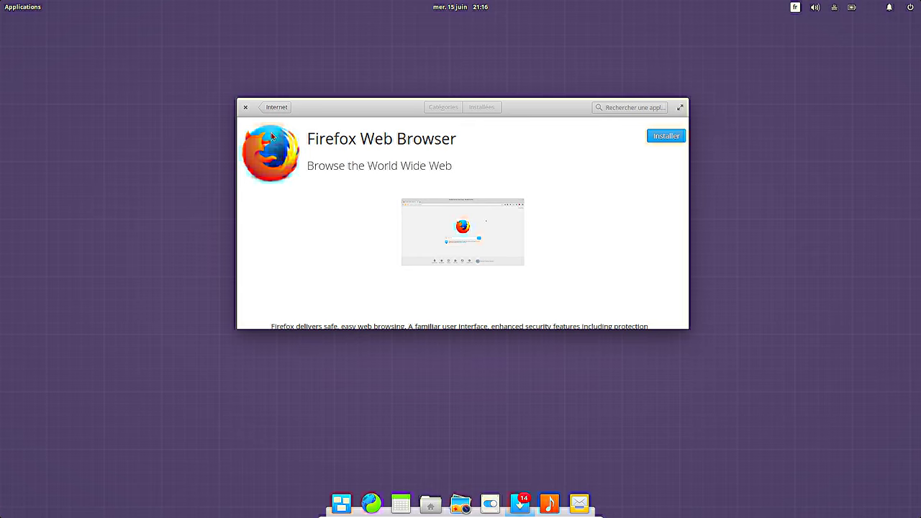
Step: Go back from the Internet apps to all categories and open the Installées tab
click(271, 108)
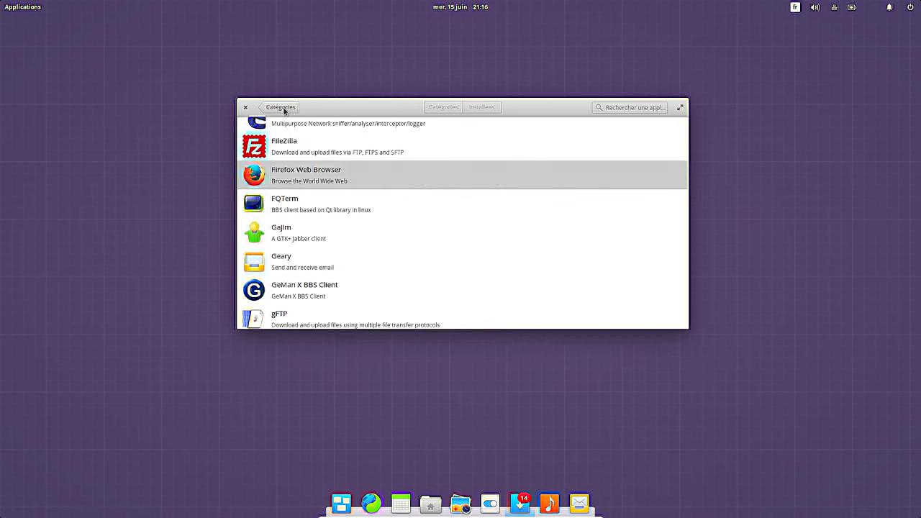
click(268, 108)
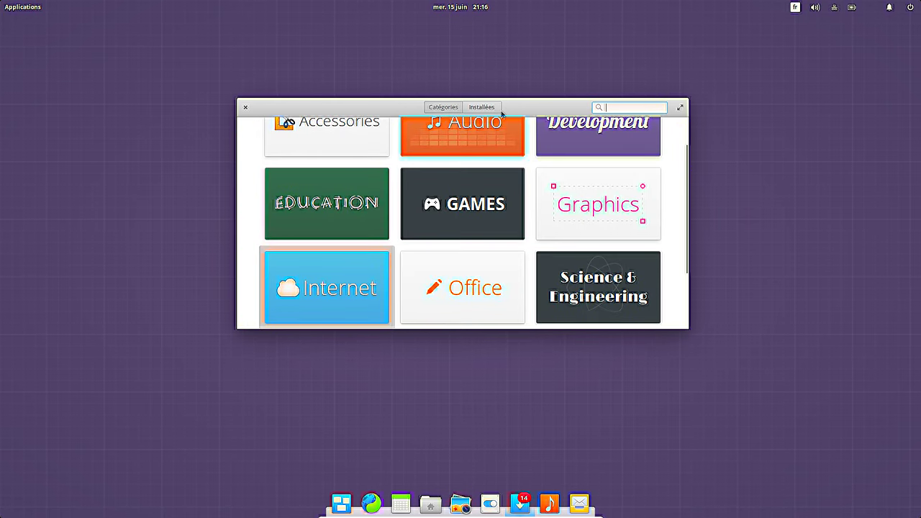
click(476, 108)
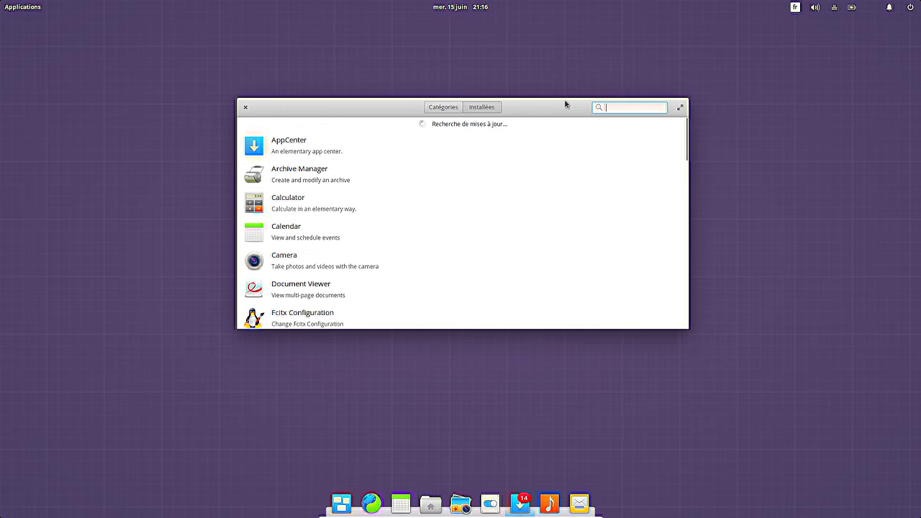
Step: Move and enlarge the window to review installed apps, then close AppCenter and open the power menu
drag(567, 102, 568, 46)
drag(390, 332, 389, 377)
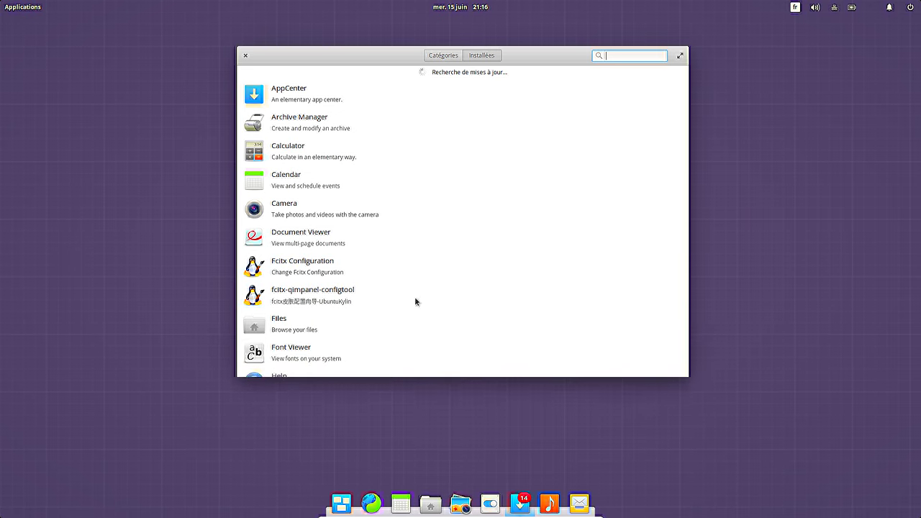
click(447, 56)
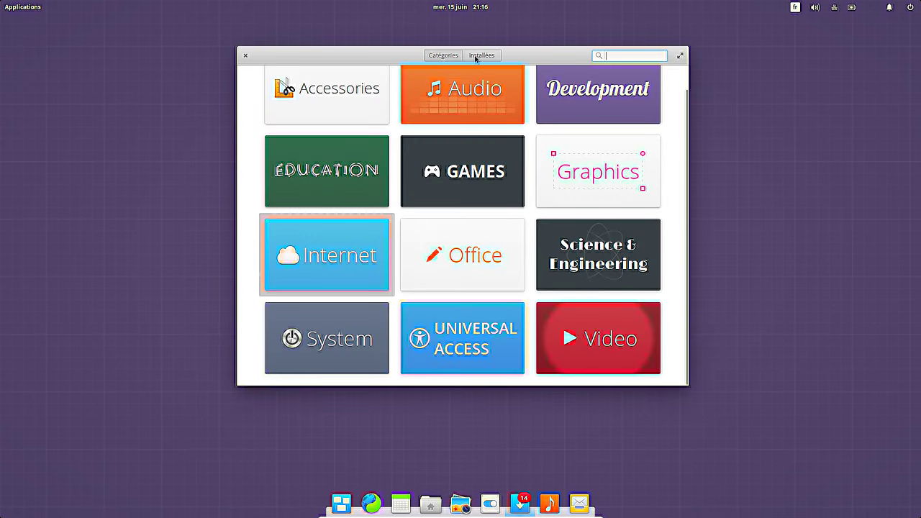
click(478, 55)
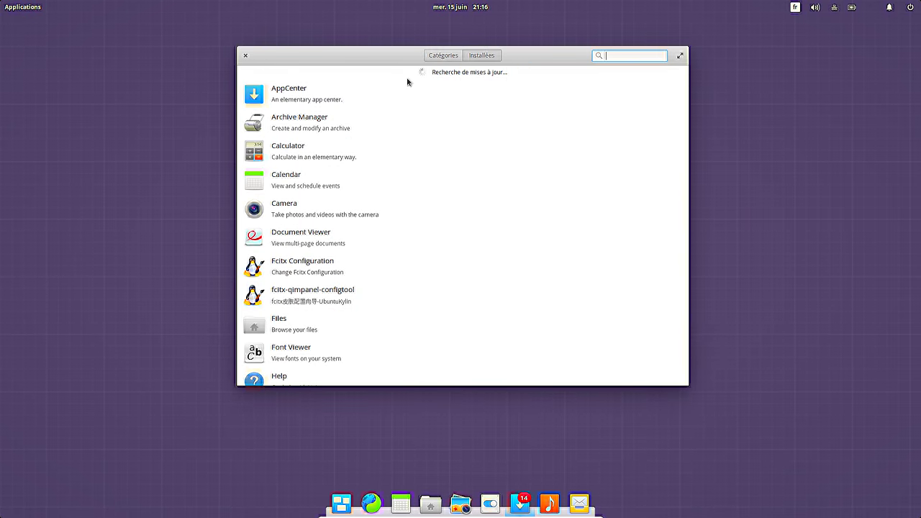
click(246, 55)
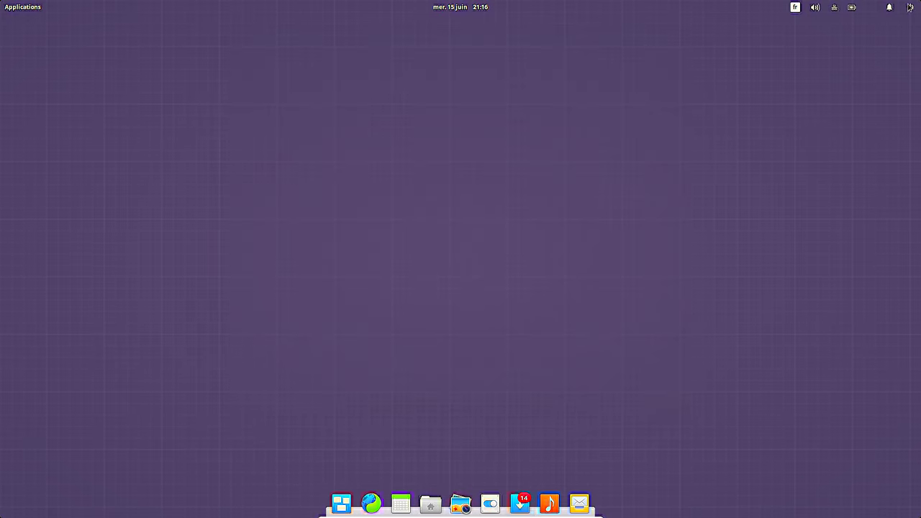
click(909, 7)
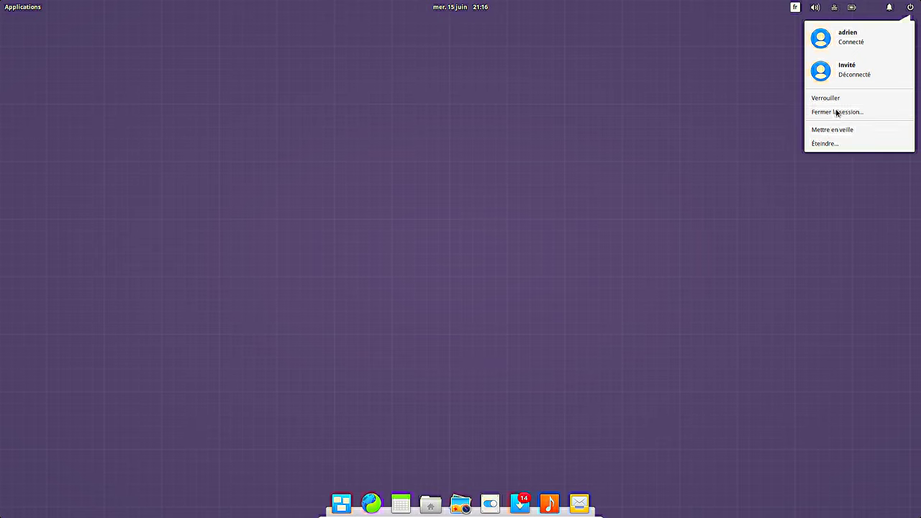
Step: Log out with Fermer la session, confirm, and sign back in with the account password
click(631, 193)
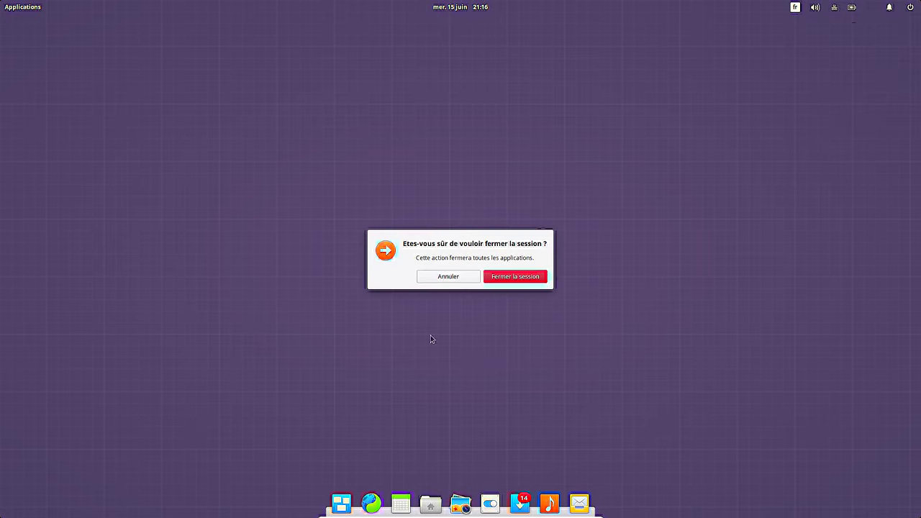
click(524, 280)
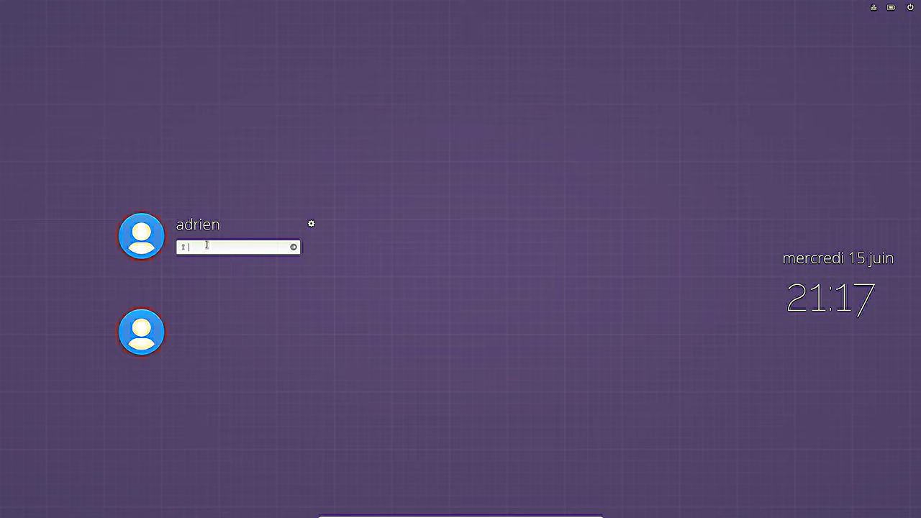
text(******)
key(Return)
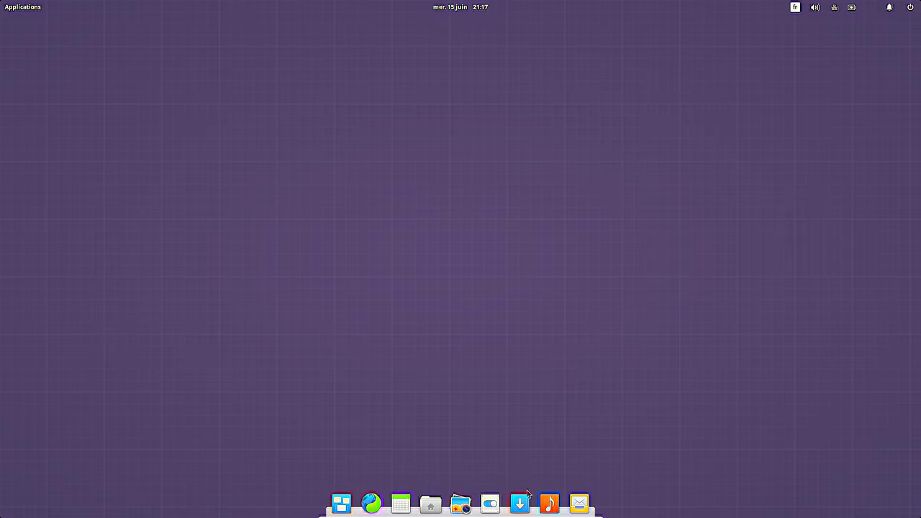
Step: Launch AppCenter from the dock and drag its top-left corner outward to enlarge it
click(532, 478)
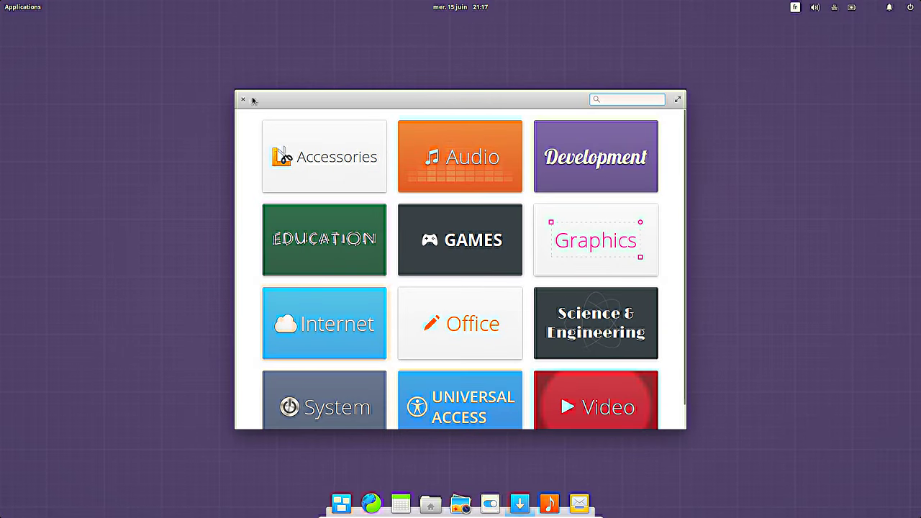
drag(236, 94, 168, 62)
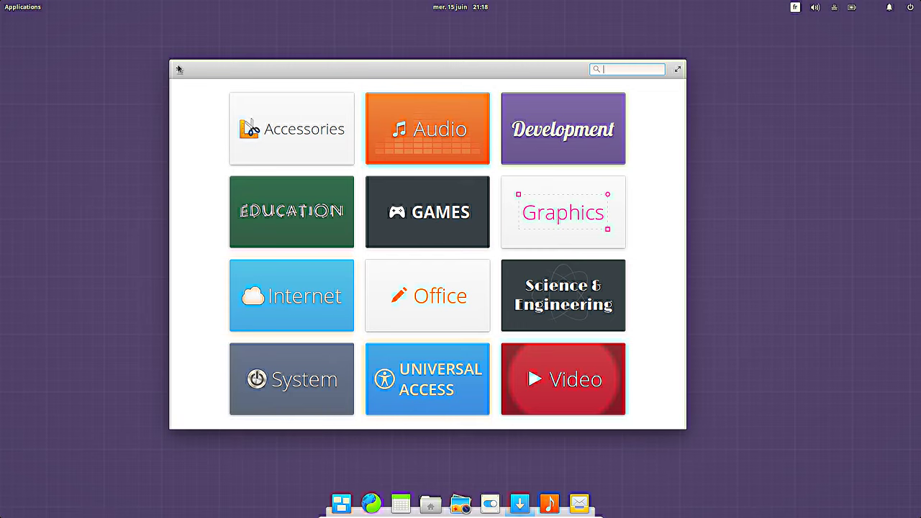
Step: Launch Navigateur Web Firefox from the Internet category of the Applications menu
click(25, 12)
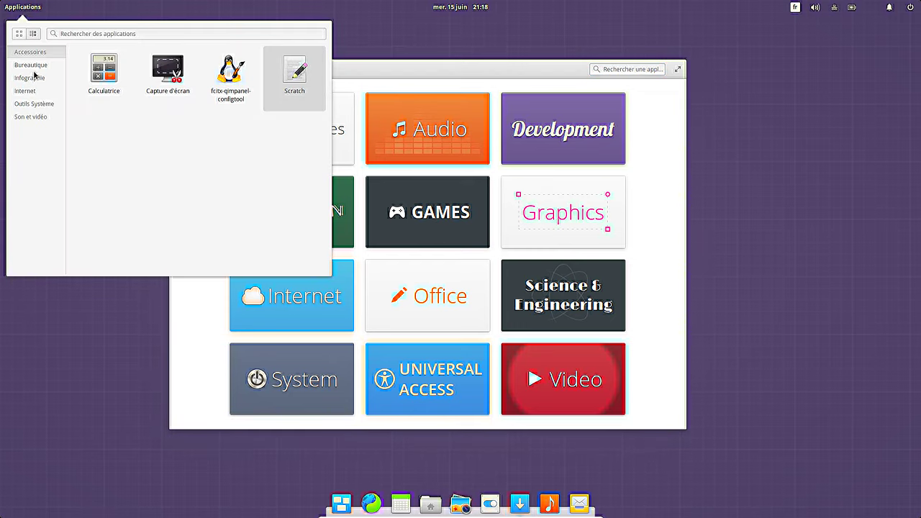
click(31, 79)
click(29, 92)
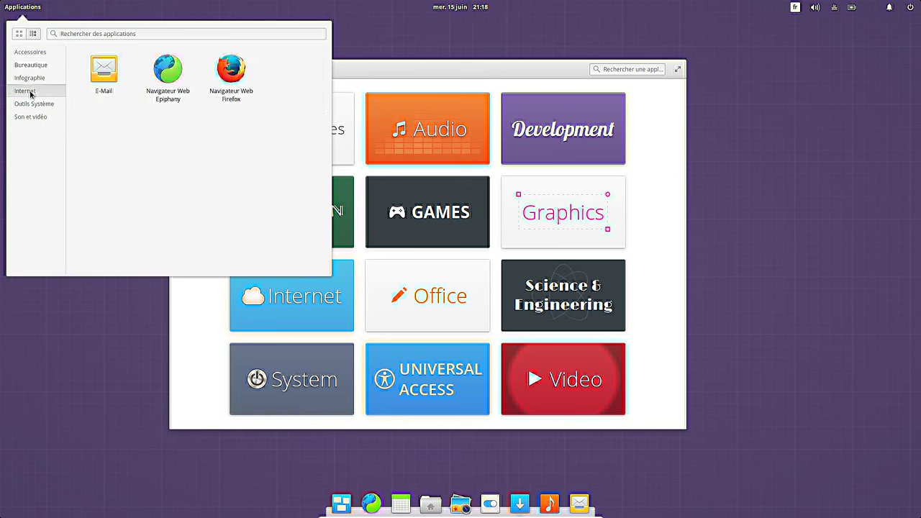
click(231, 70)
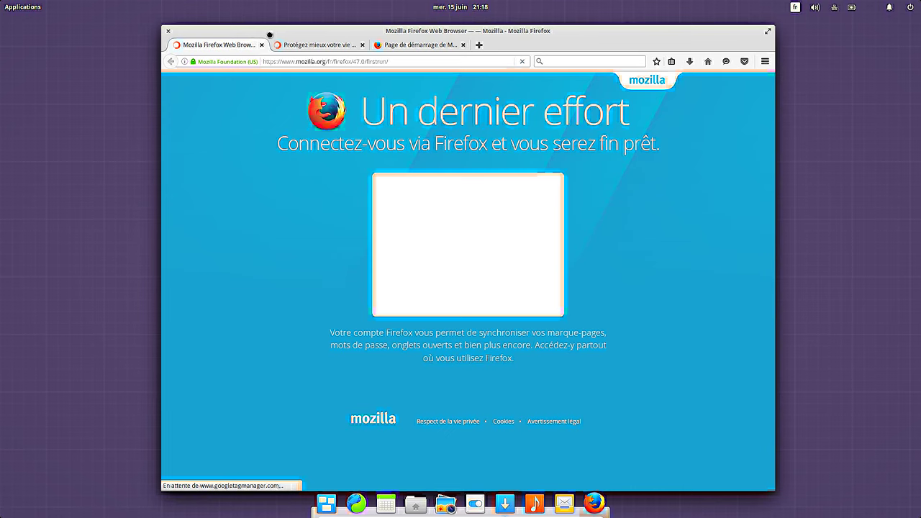
Step: Check in Aide > À propos de Firefox that version 47.0 is installed
drag(215, 34, 270, 34)
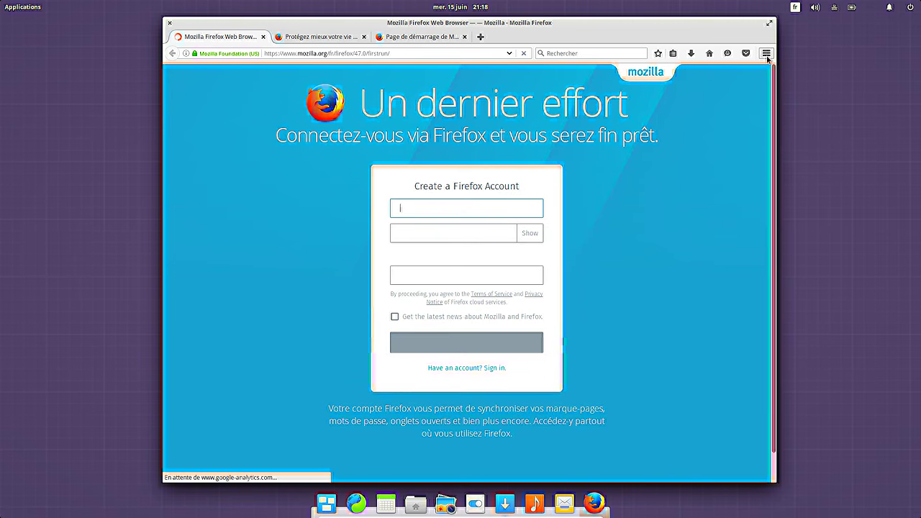
click(766, 53)
click(738, 286)
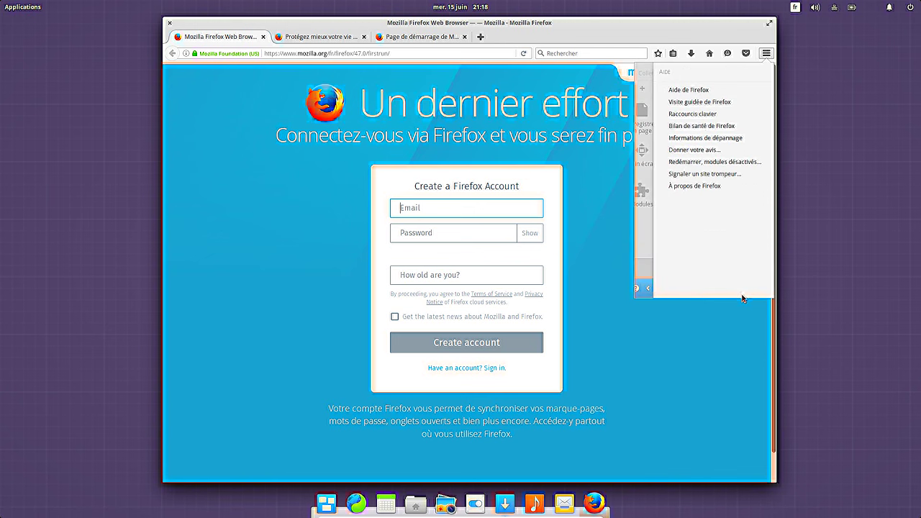
click(697, 186)
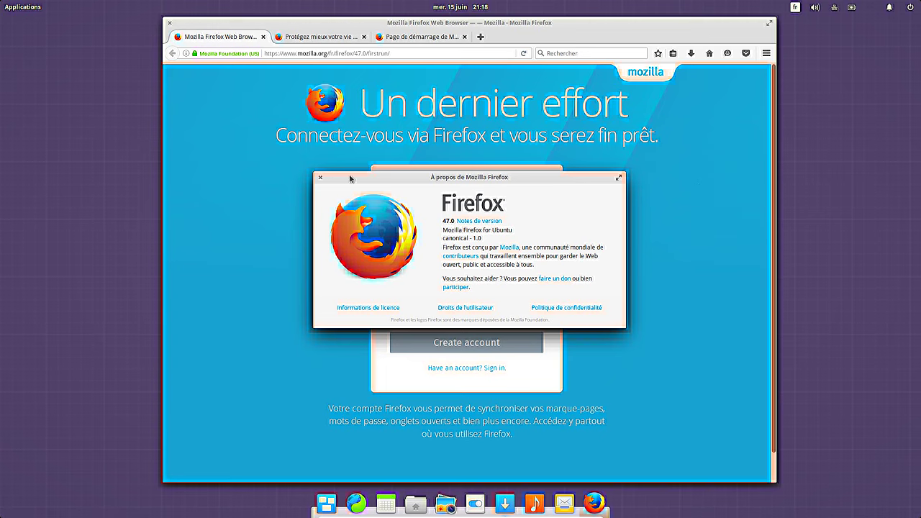
click(320, 180)
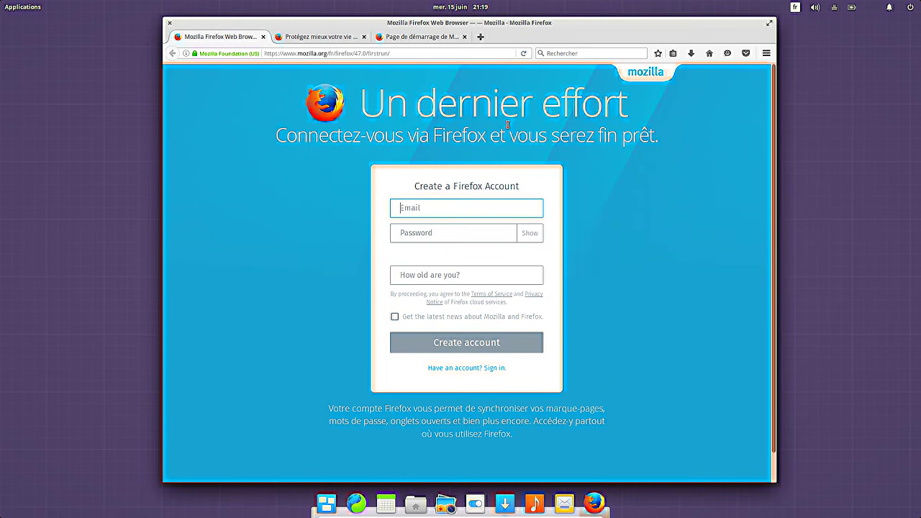
Step: Close the Firefox window and confirm Fermer les onglets for its three tabs
click(170, 24)
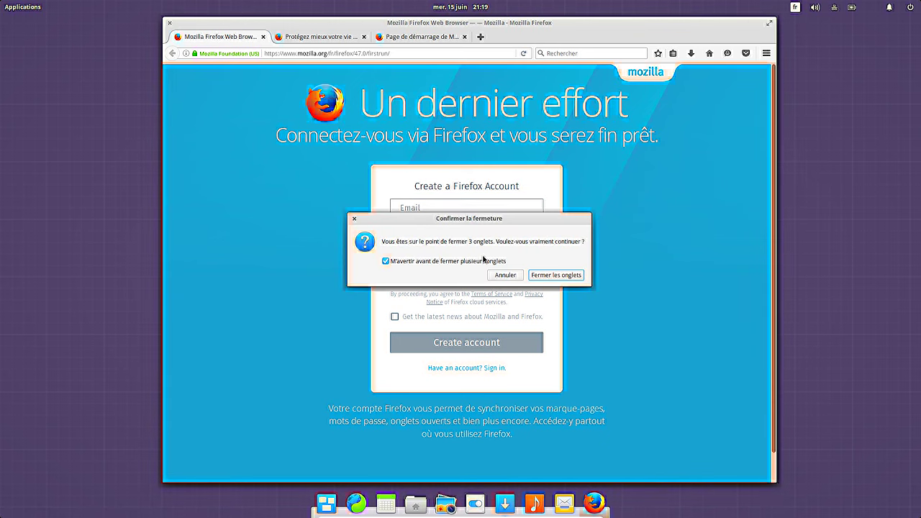
click(556, 275)
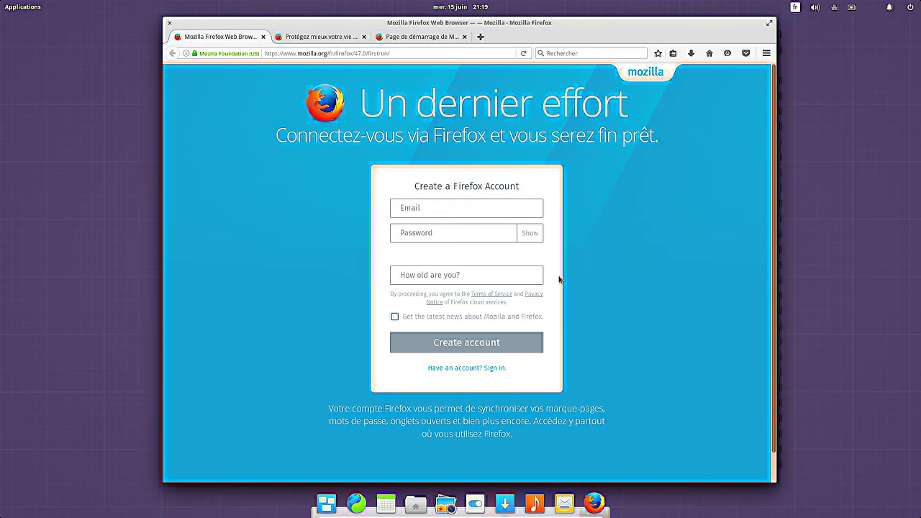
key(super)
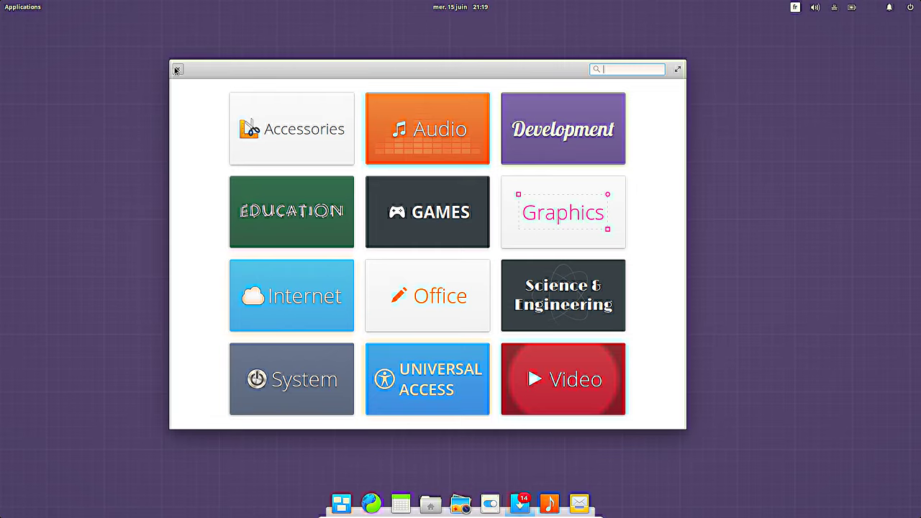
click(175, 70)
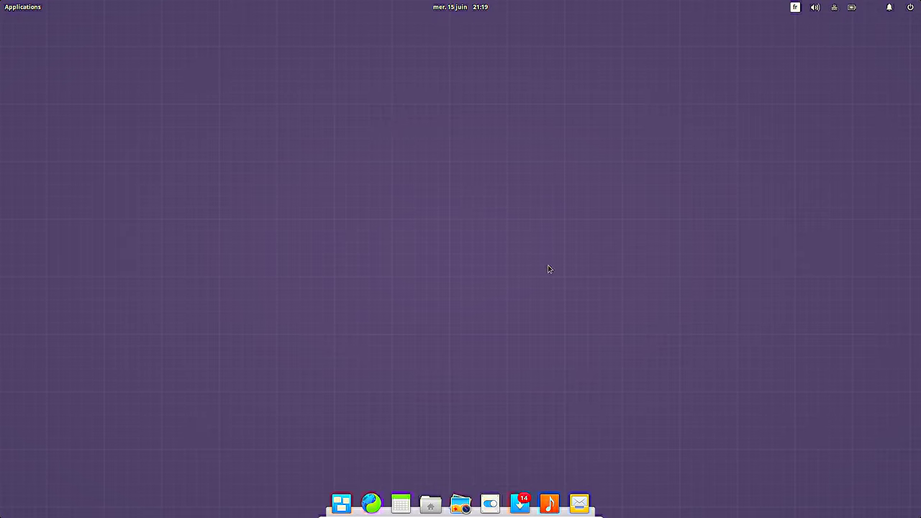
click(534, 499)
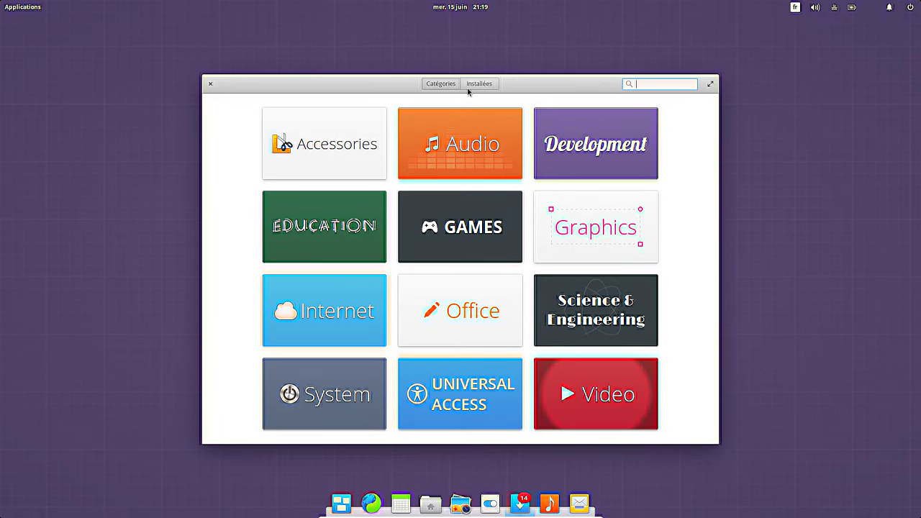
Step: Run Tout mettre à jour on the Installées tab and authorise with the administrator password
click(479, 84)
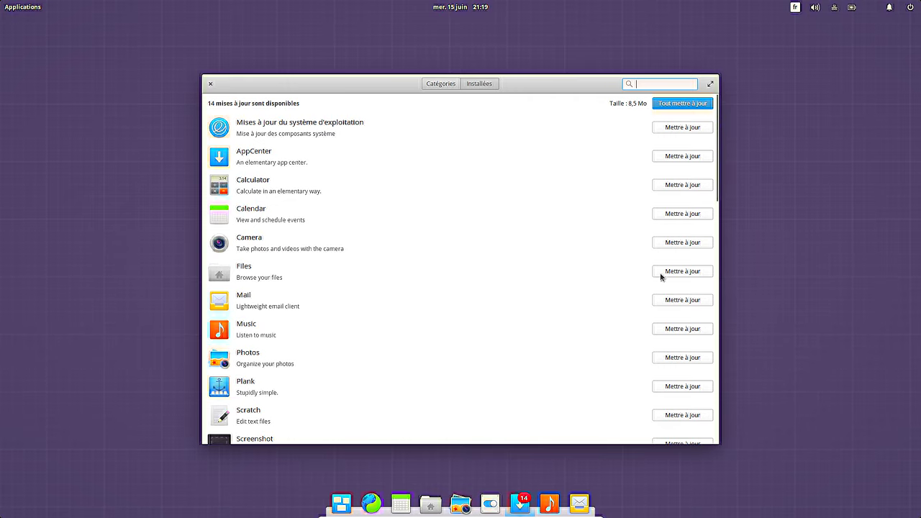
click(670, 105)
text(•••••••)
key(Return)
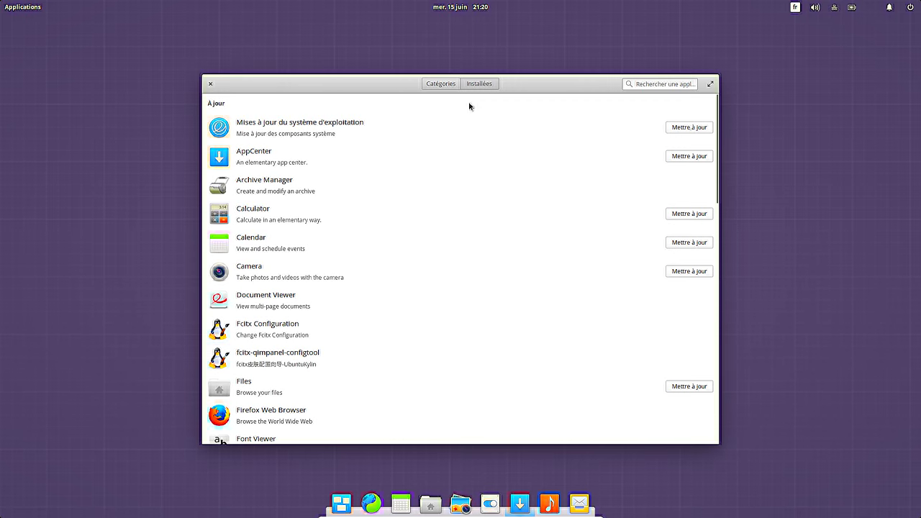
Step: Recheck the Installées list for pending updates, reopening AppCenter once, then close it
click(448, 85)
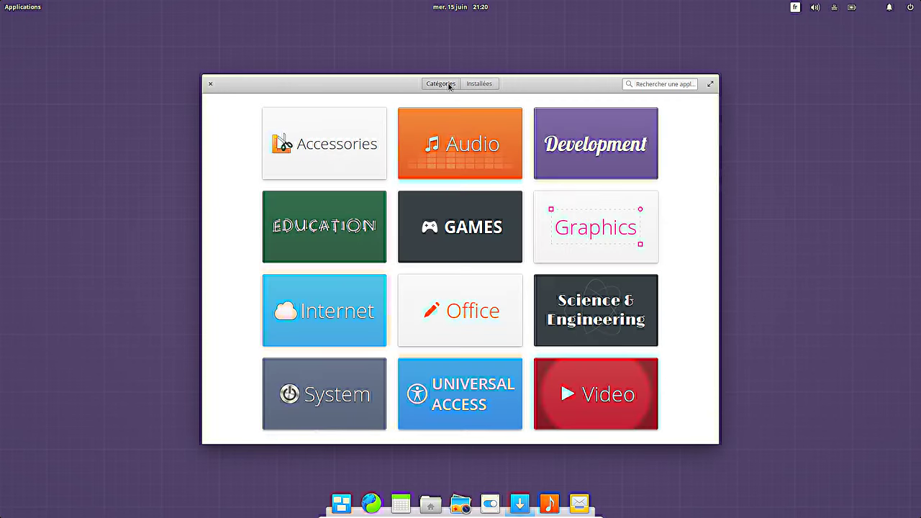
click(492, 86)
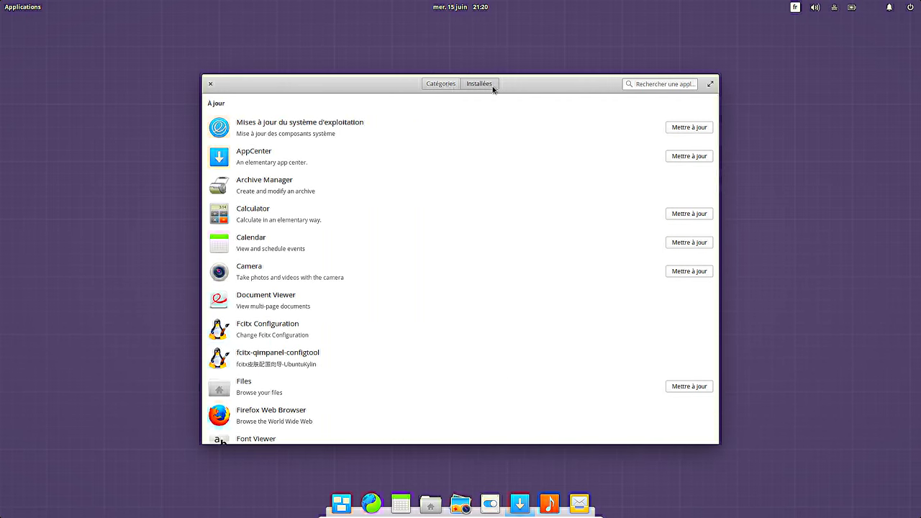
click(209, 85)
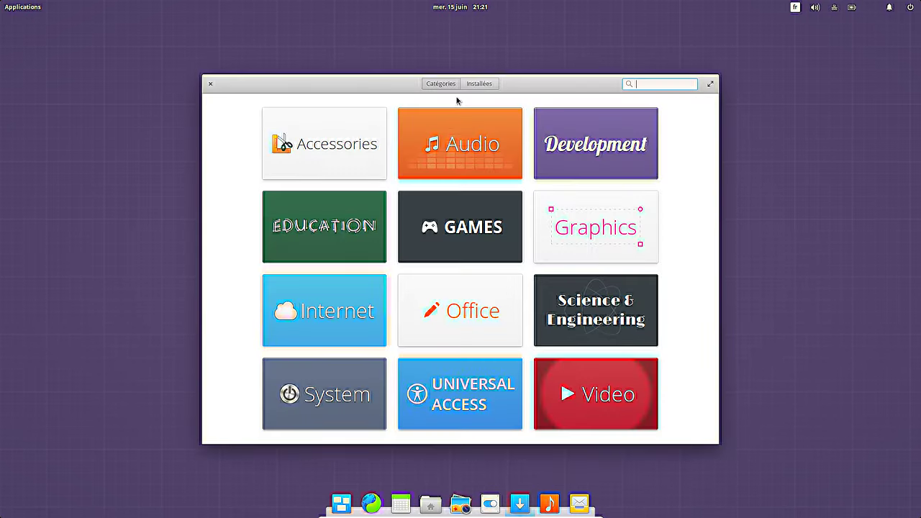
click(471, 84)
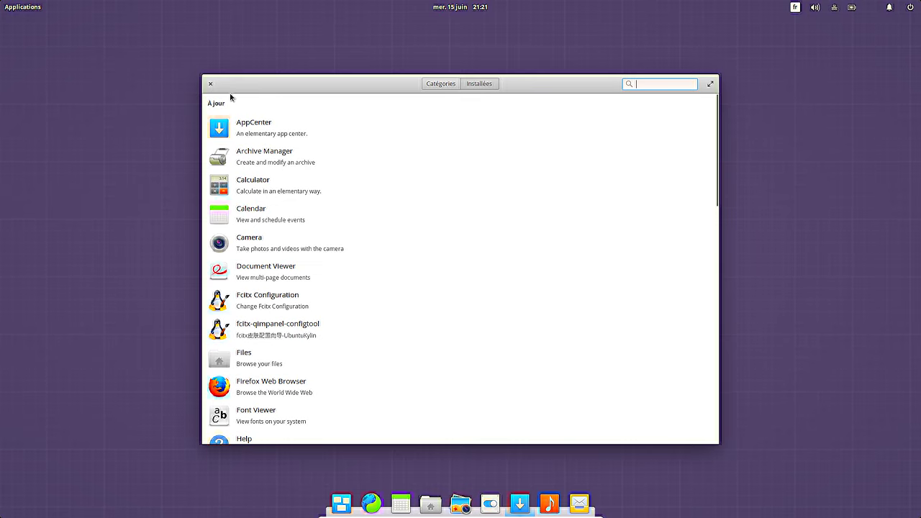
click(211, 85)
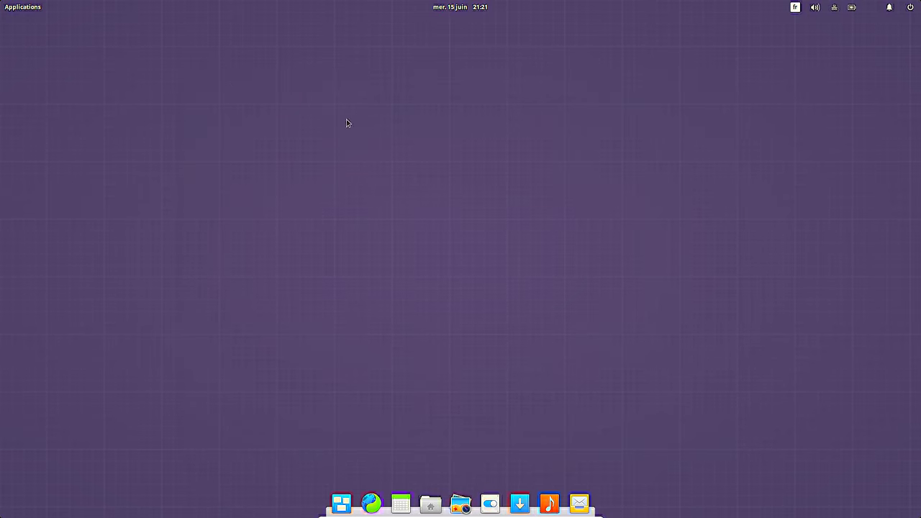
Step: Centre the System Settings window, open the Bureau page, and enlarge the window to show more wallpapers
drag(221, 98, 495, 62)
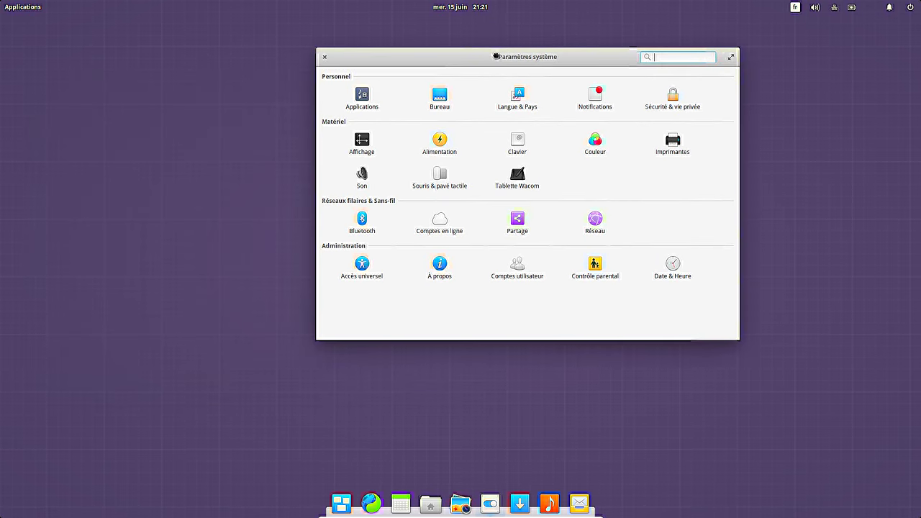
click(440, 98)
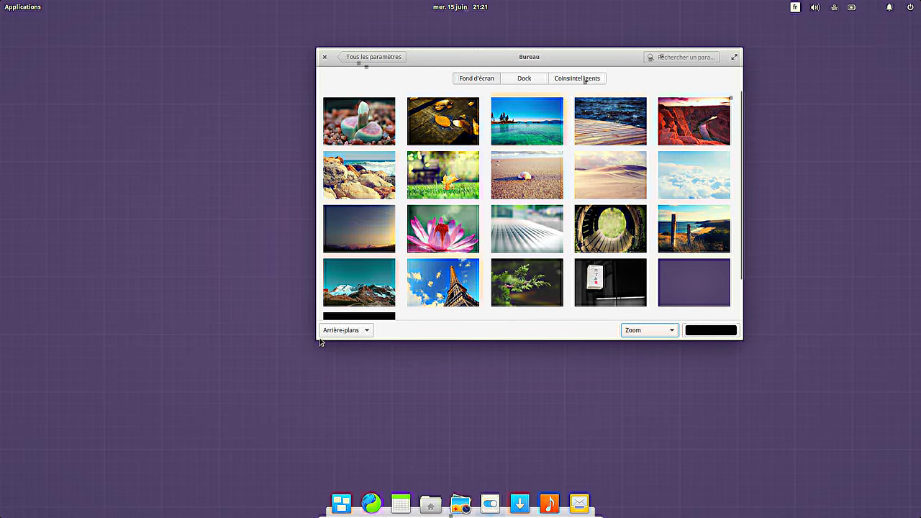
drag(318, 340, 224, 437)
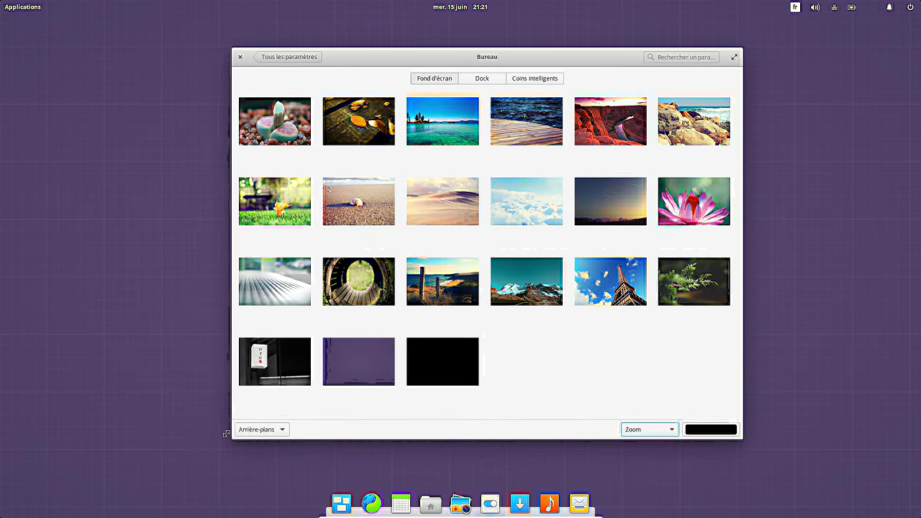
Step: Set the dock's Taille d'icône to Grand, then go to the Coins intelligents page
click(473, 82)
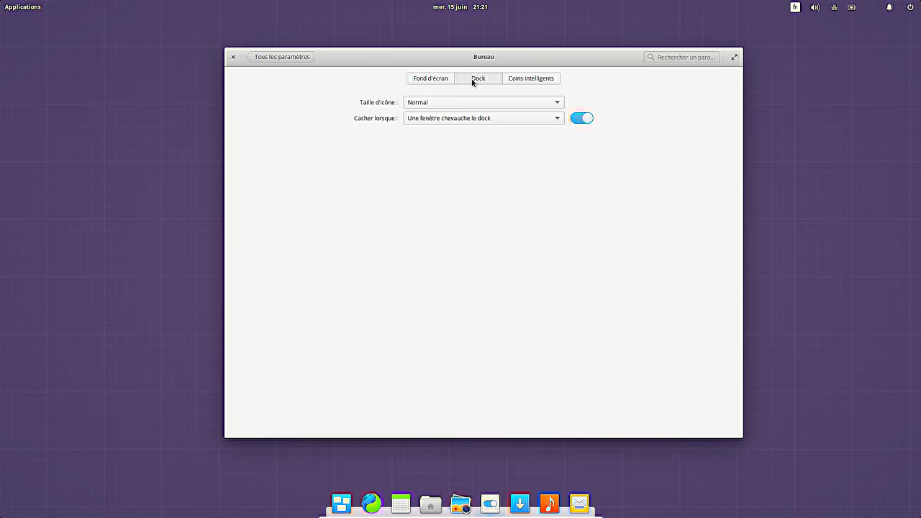
click(464, 105)
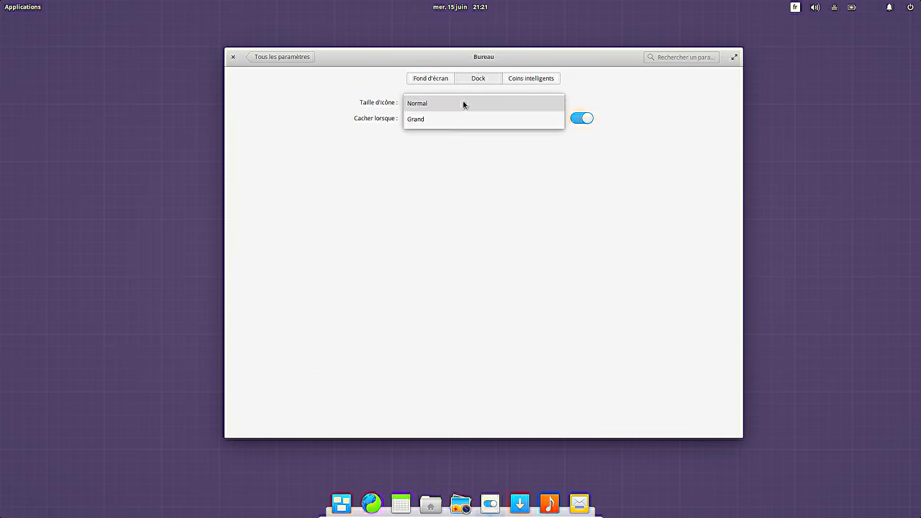
click(444, 123)
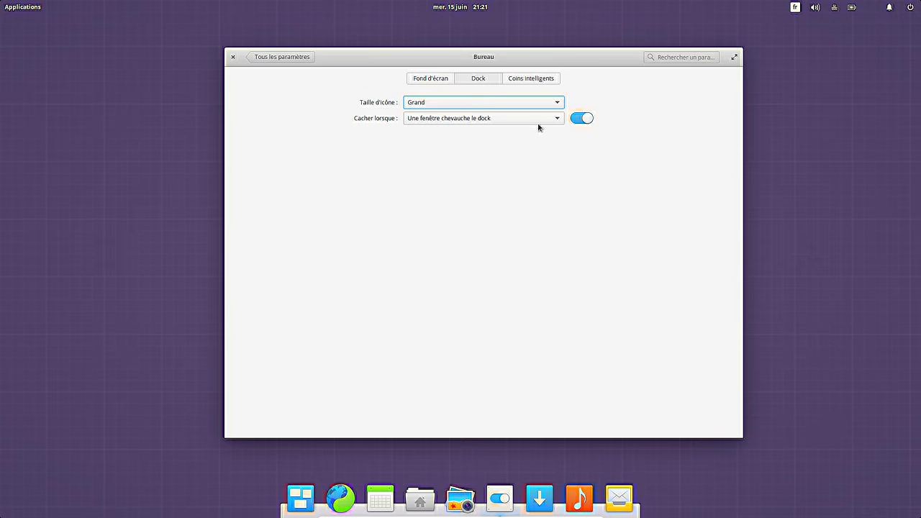
click(549, 79)
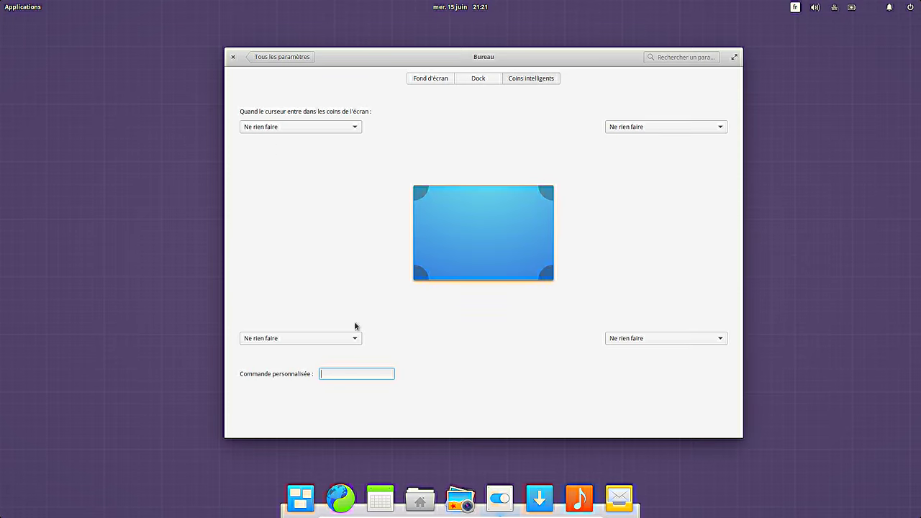
Step: Make the bottom-left hot corner run the custom command 'firefox'
click(312, 340)
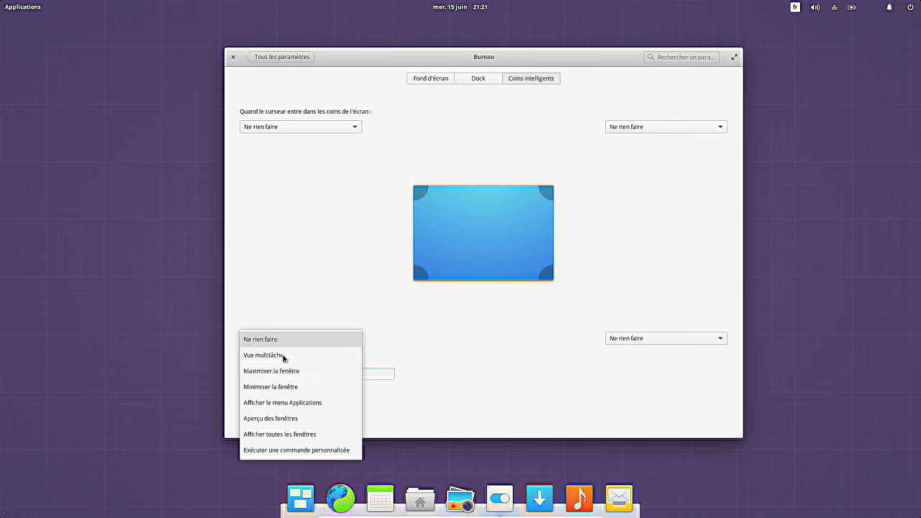
click(294, 451)
click(357, 374)
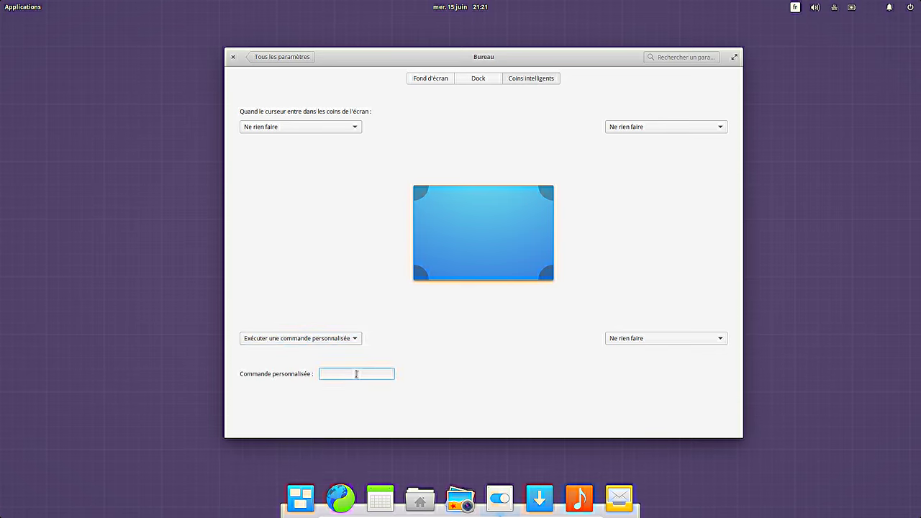
text(fir)
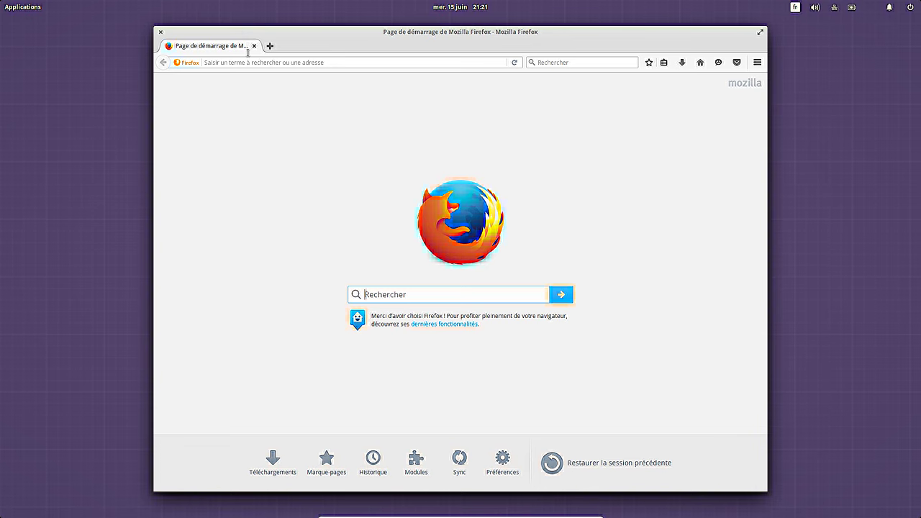
Step: Close Firefox and set the bottom-left hot corner to Aperçu des fenêtres
key(ctrl+q)
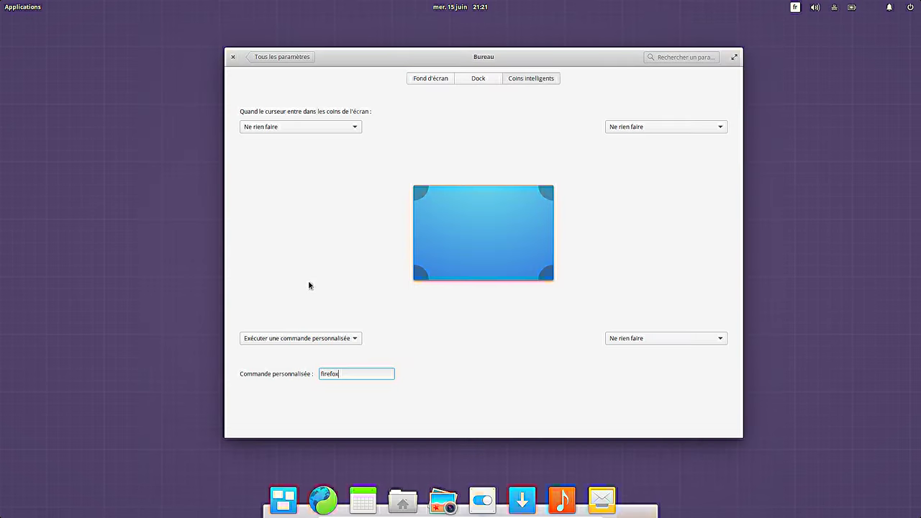
click(313, 341)
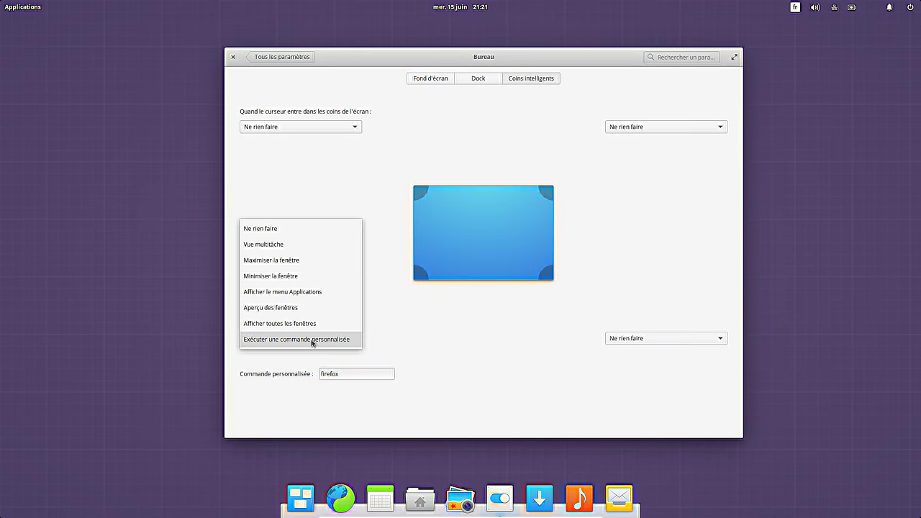
click(310, 311)
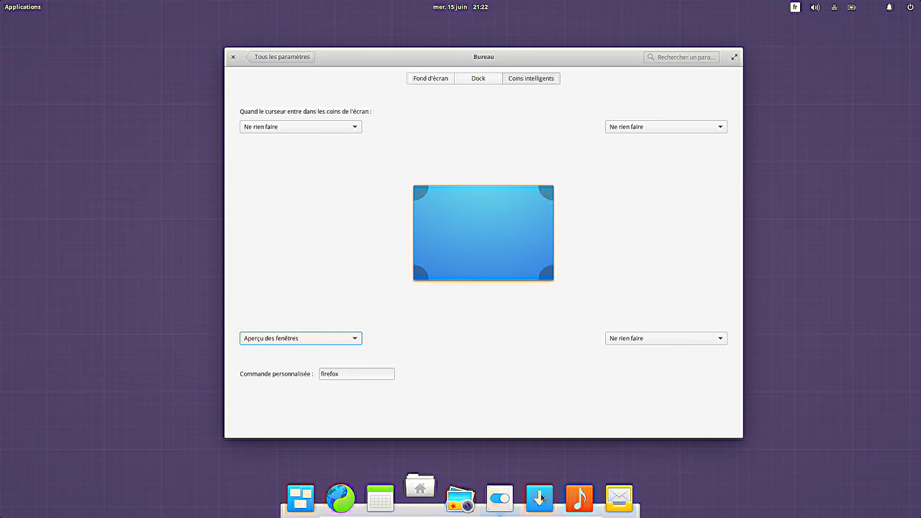
Step: Test the window overview corner with a Files window open, then return to System Settings
click(501, 498)
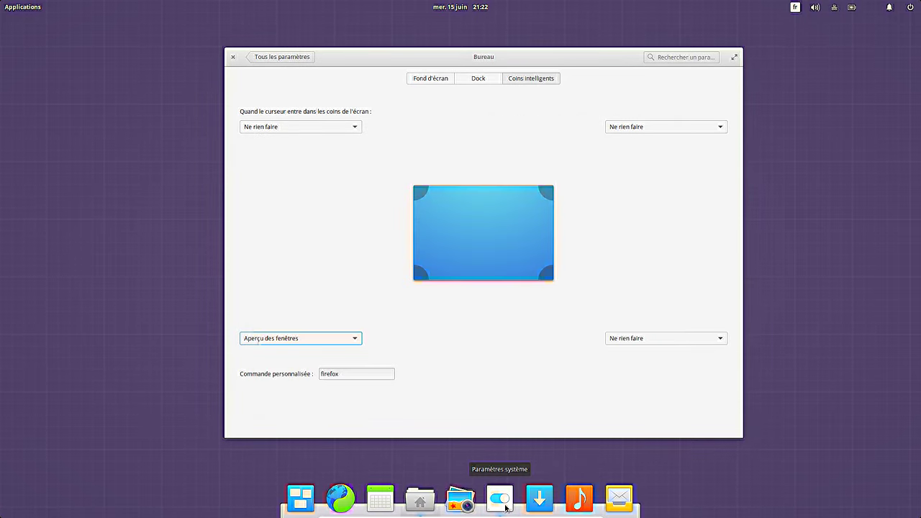
click(425, 498)
mouse_move(2, 513)
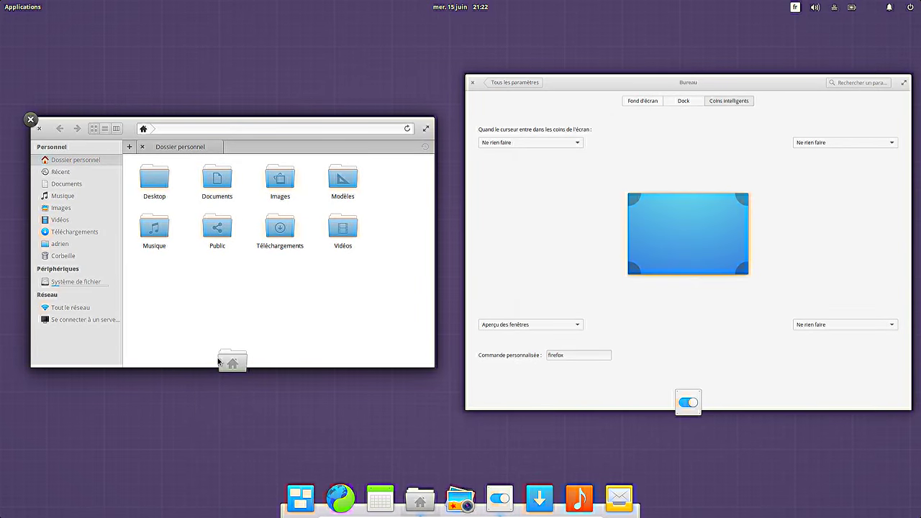
click(173, 292)
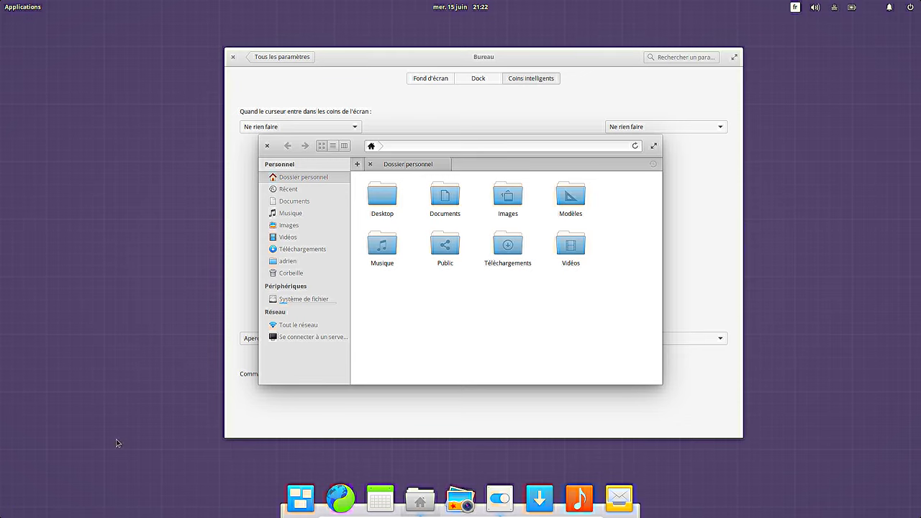
click(540, 58)
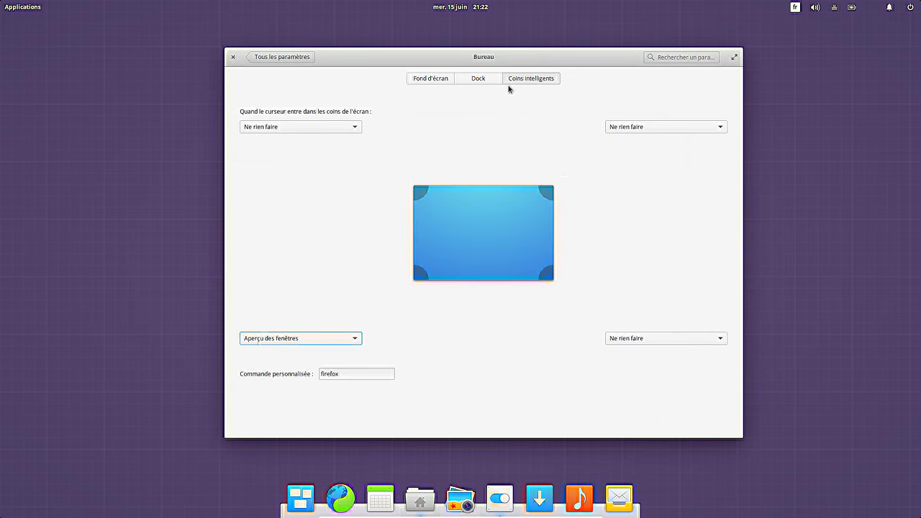
Step: Reset the bottom-left hot corner to Ne rien faire and go back to Tous les paramètres
click(337, 342)
click(323, 264)
click(300, 61)
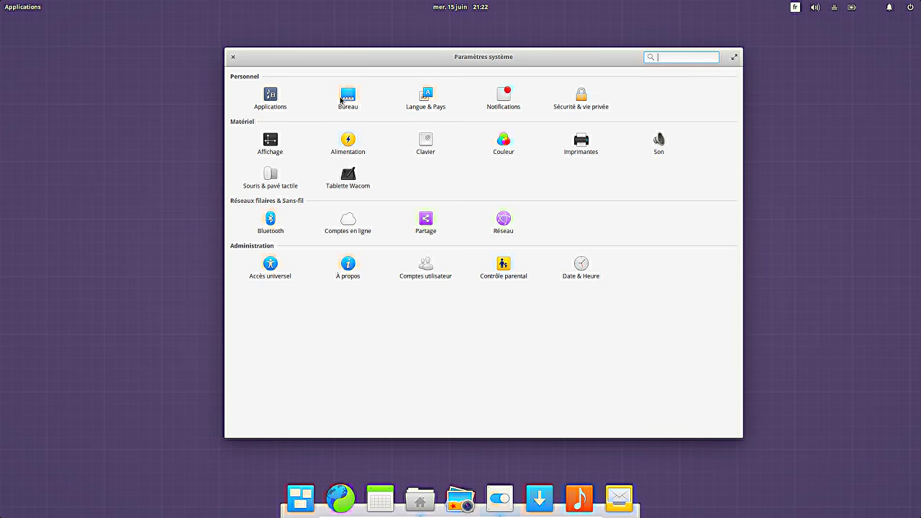
Step: Browse the Applications startup page and the Notifications page, returning to the overview each time
click(272, 104)
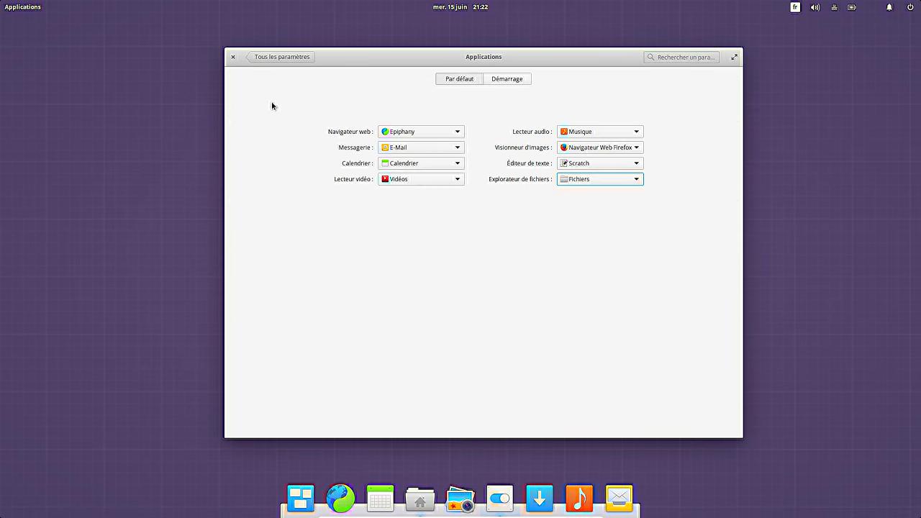
click(512, 80)
click(295, 61)
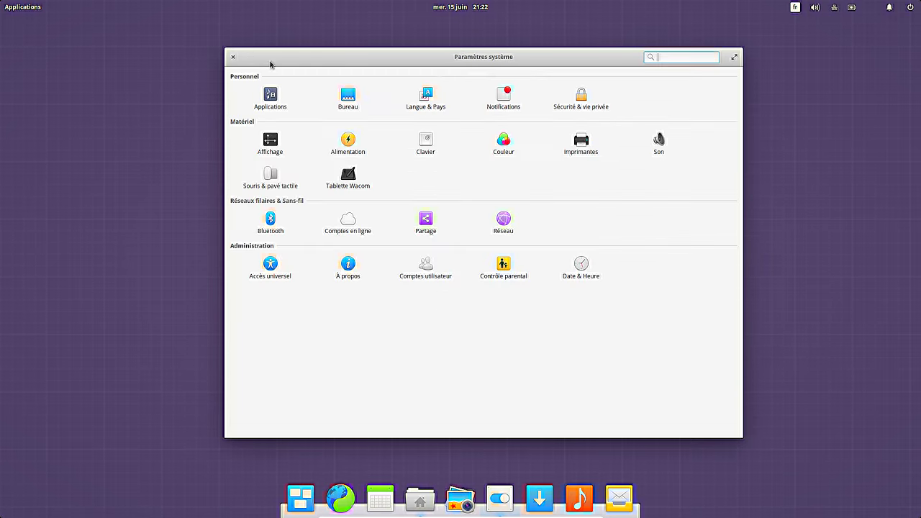
click(510, 105)
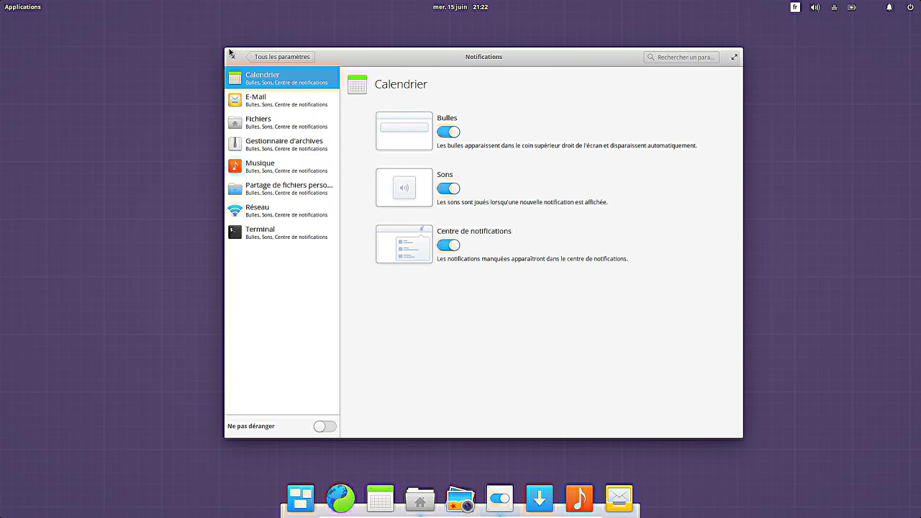
click(263, 58)
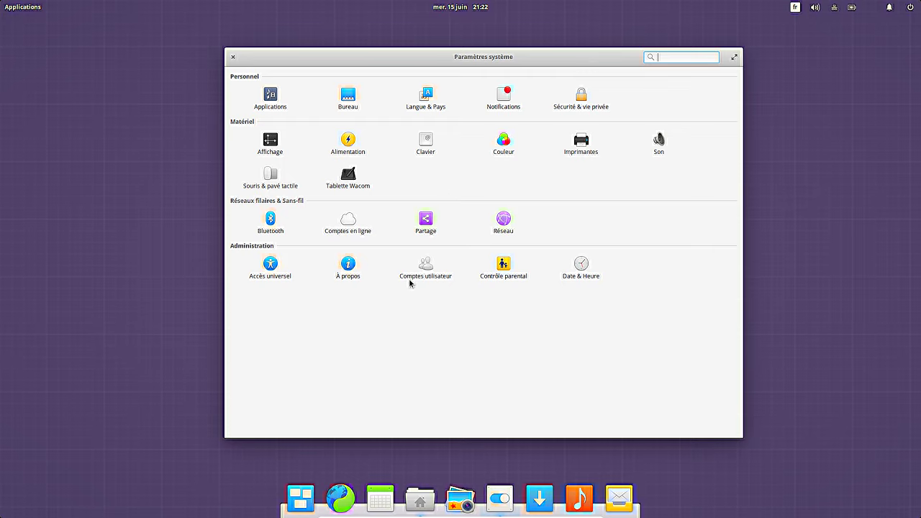
Step: Glance at the Date & Heure page, return to all settings, and close System Settings
click(583, 266)
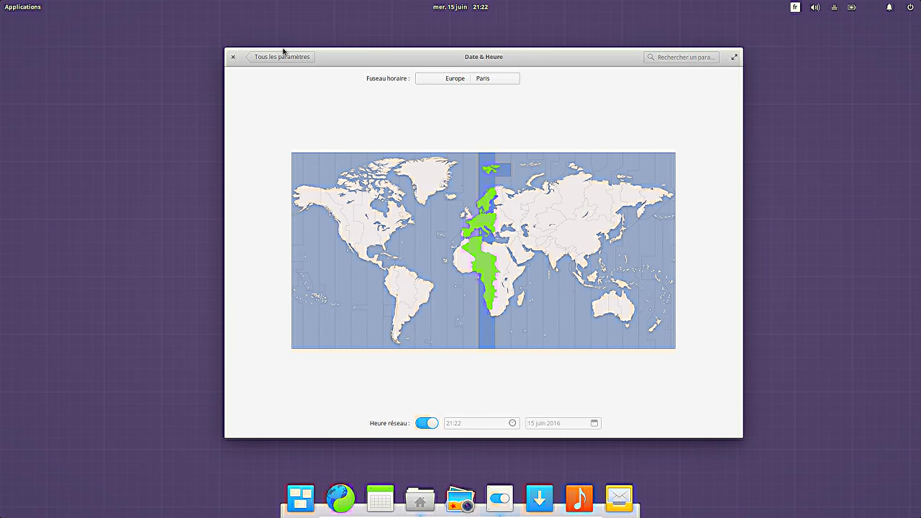
click(281, 56)
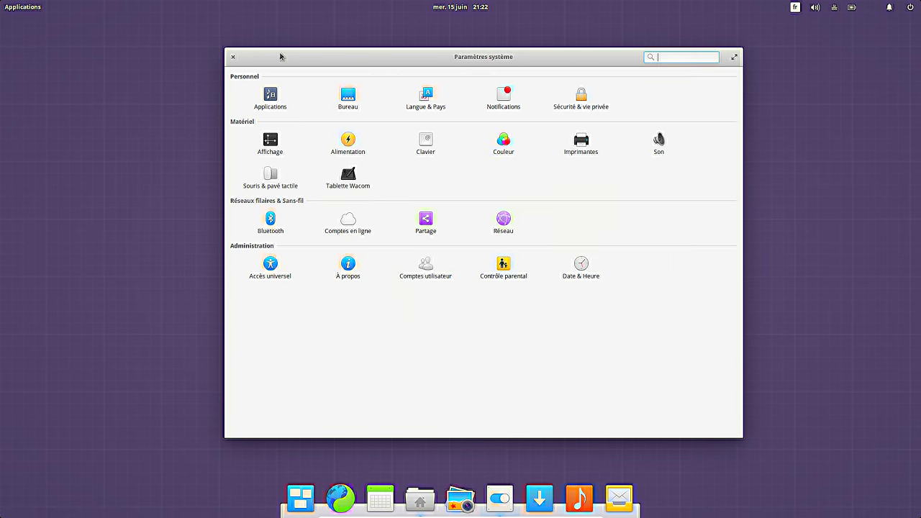
click(233, 57)
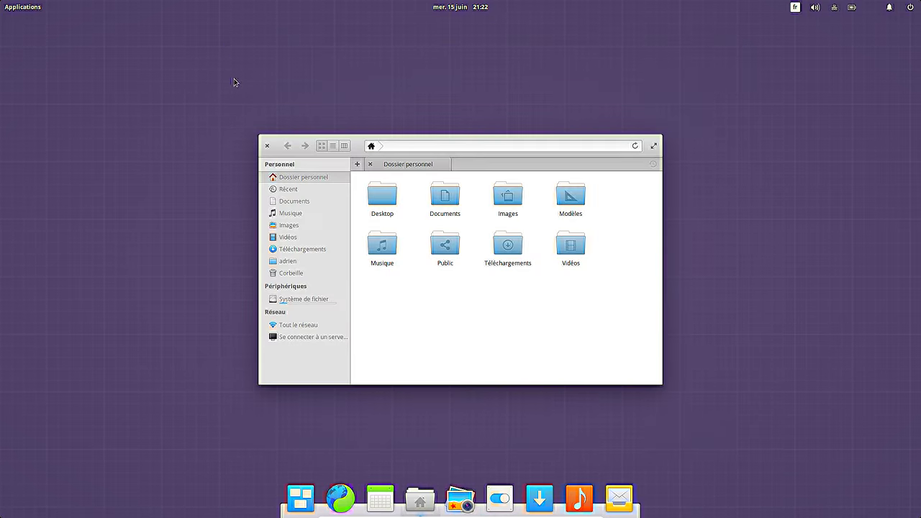
Step: Close Files and shut down the system via the panel's Éteindre option, confirming it
click(267, 145)
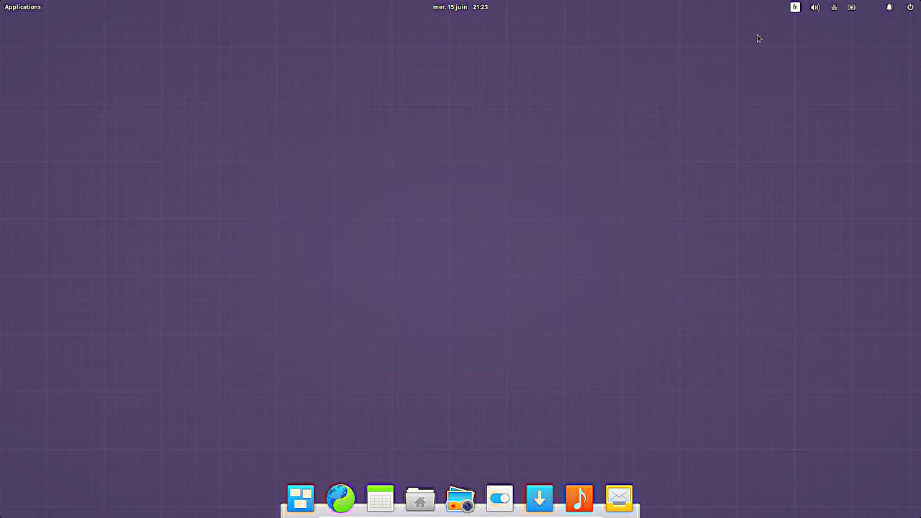
click(909, 9)
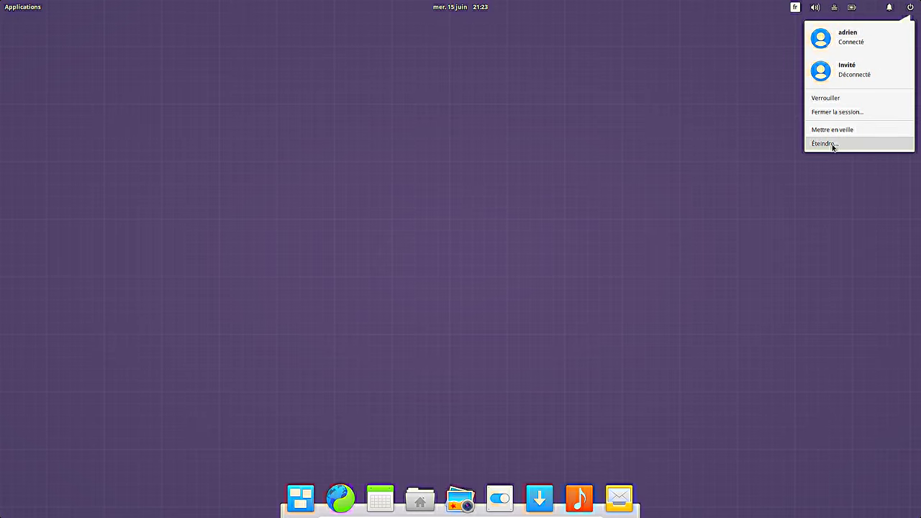
click(833, 144)
click(545, 278)
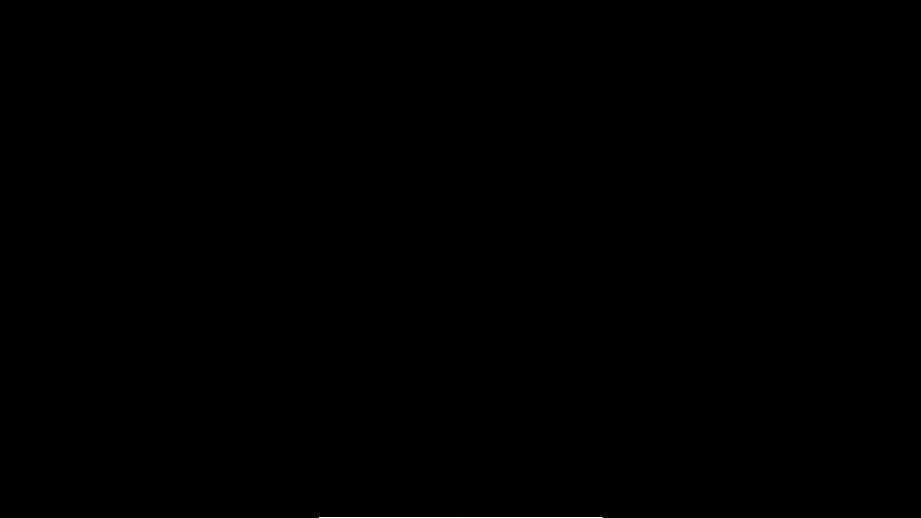